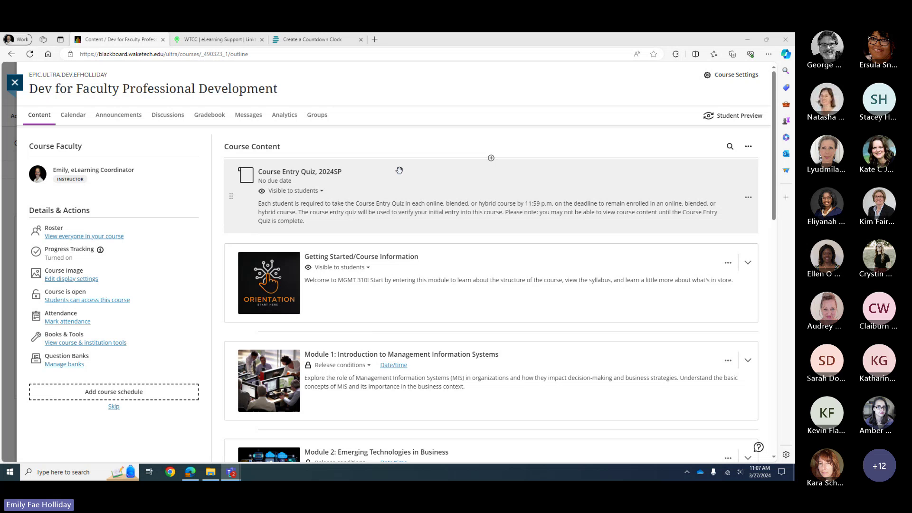
# Create a new assignment at the end of Module 1: Introduction to Management Information Systems
pyautogui.scroll(-4, 399, 170)
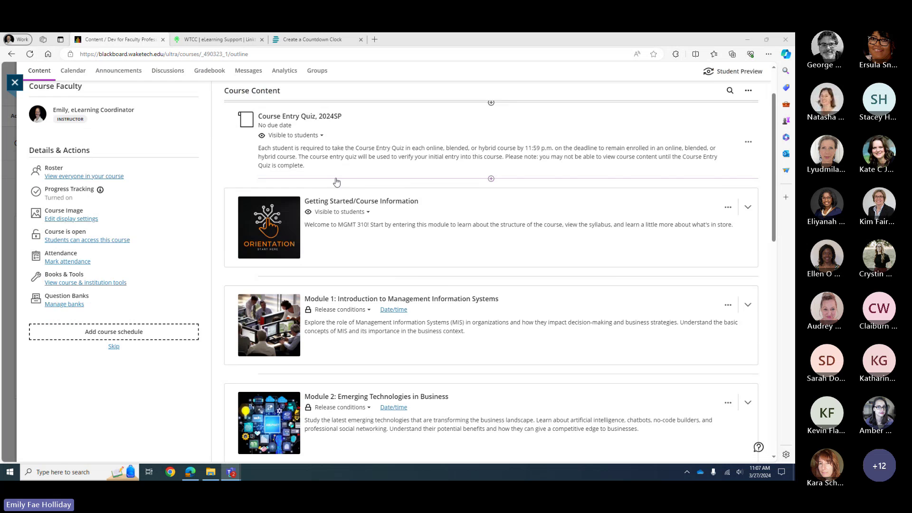
pyautogui.scroll(-3, 355, 191)
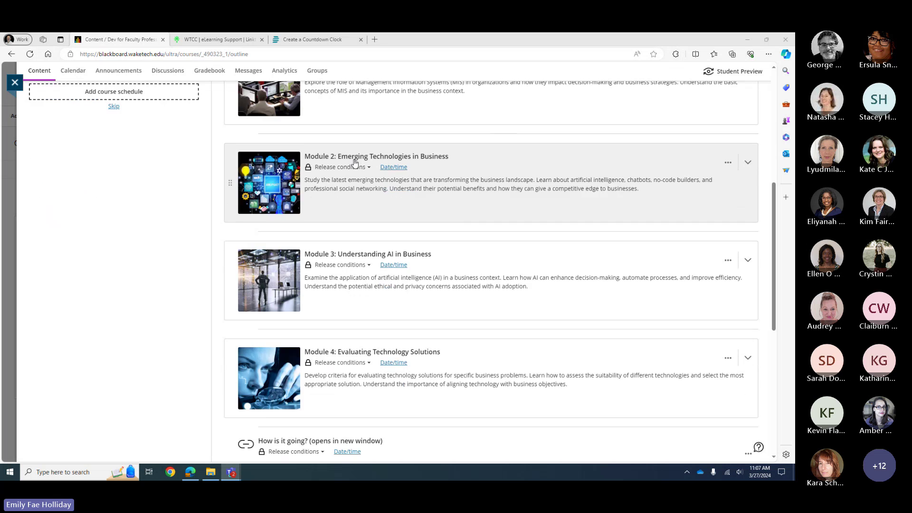
pyautogui.scroll(3, 352, 180)
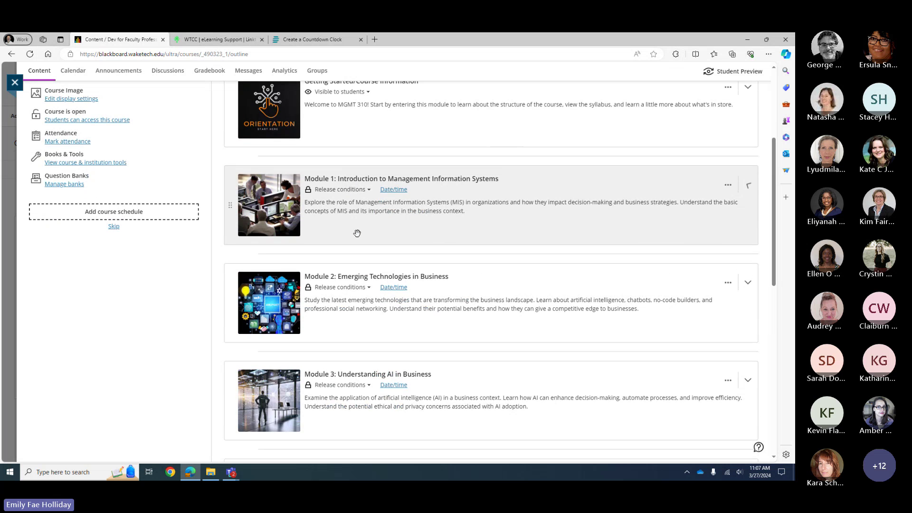
pyautogui.click(359, 234)
pyautogui.scroll(-4, 360, 234)
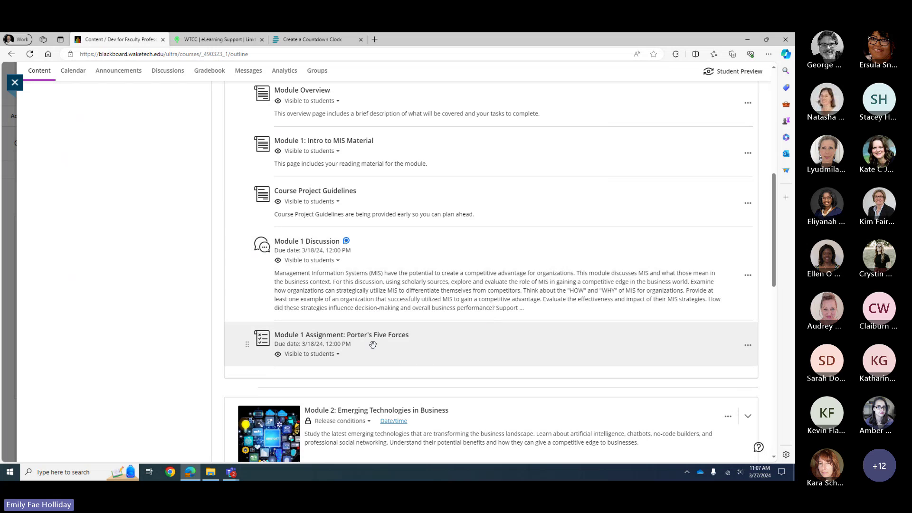
pyautogui.click(450, 382)
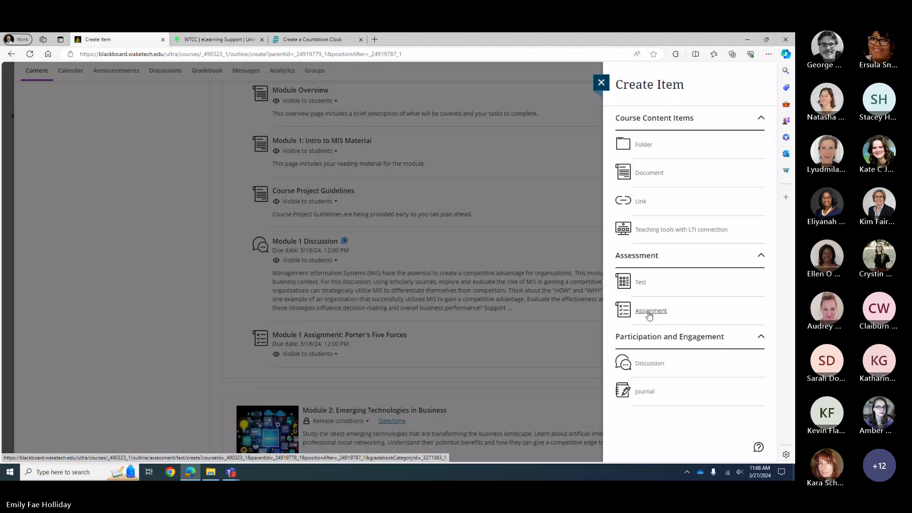
pyautogui.click(650, 311)
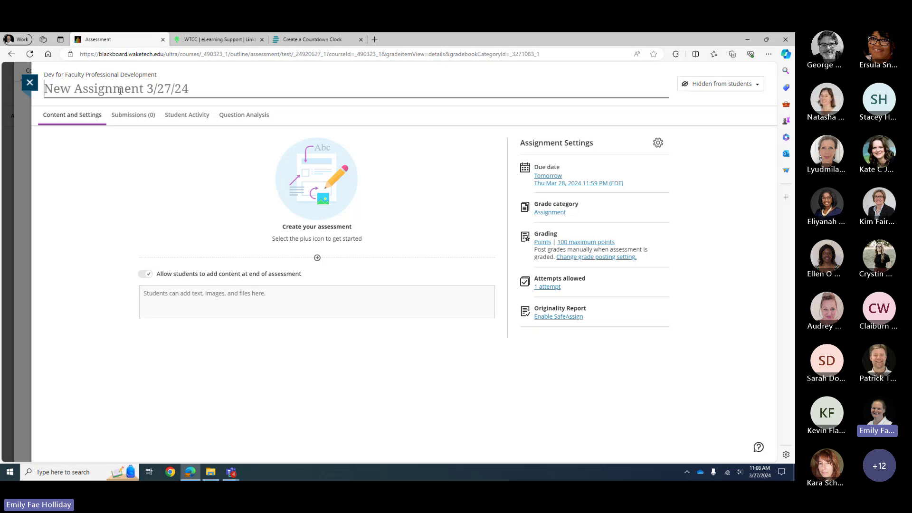
# Title the new assignment "module1"
pyautogui.write('mdoi')
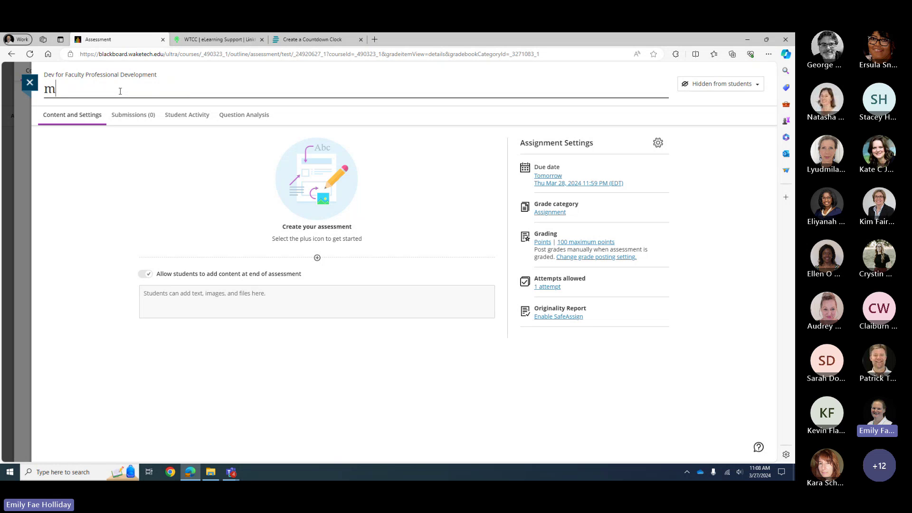
pyautogui.press('BackSpace')
pyautogui.press('BackSpace')
pyautogui.press('BackSpace')
pyautogui.write('odule')
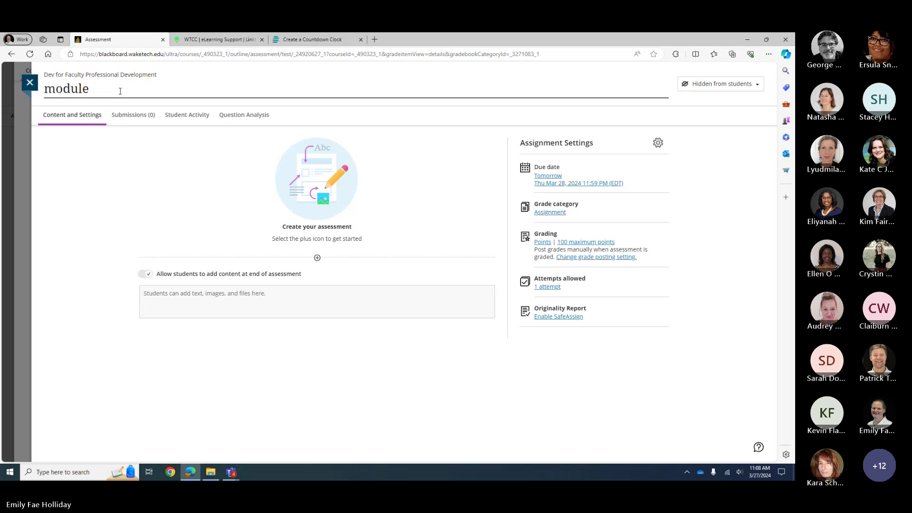
pyautogui.write('1')
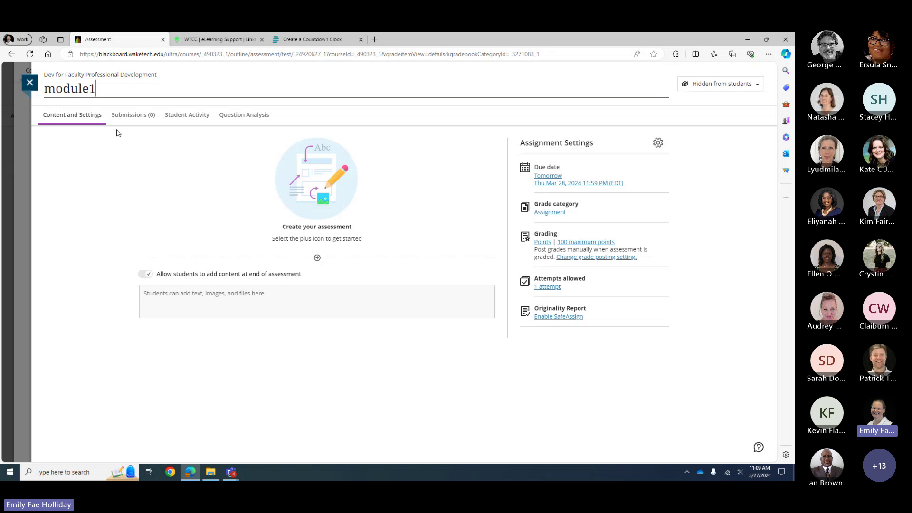
# Add a text block reading "expectations...instructions....." to the assignment content and save it
pyautogui.click(311, 259)
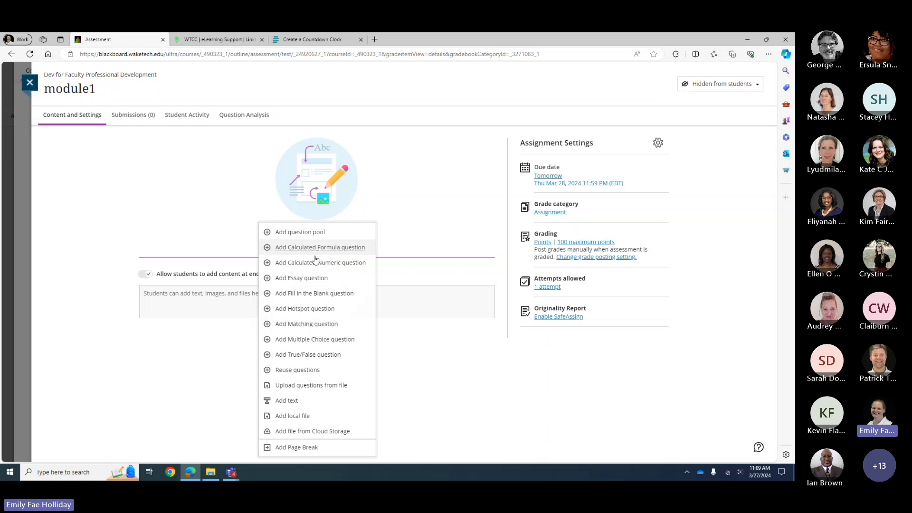
pyautogui.click(295, 402)
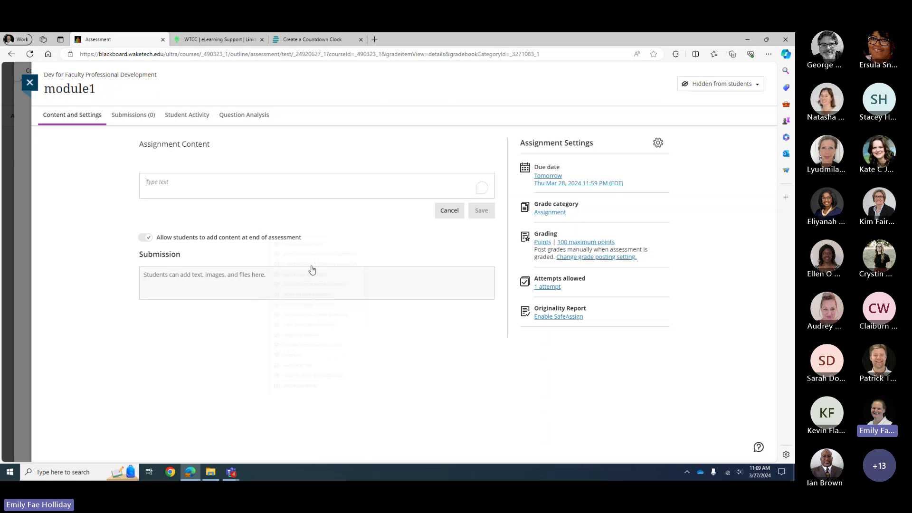
pyautogui.write('ex')
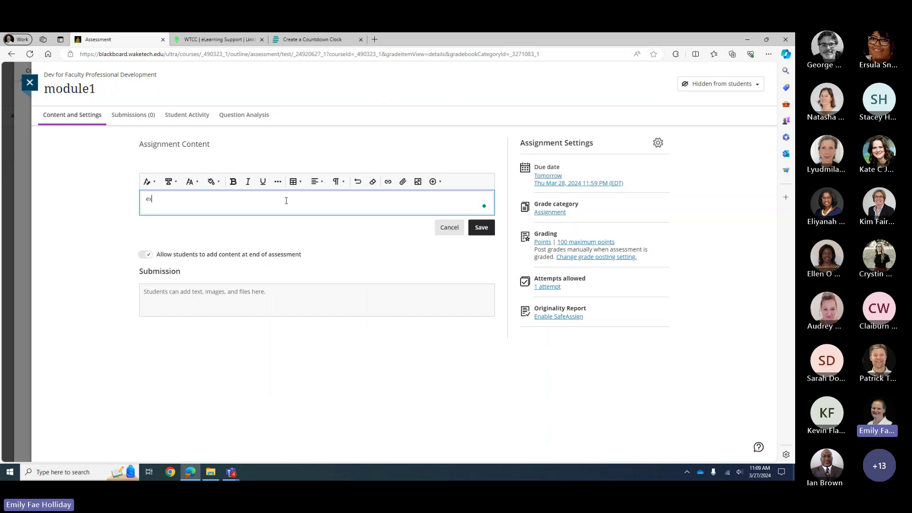
pyautogui.write('pectations...instructions.....')
pyautogui.click(443, 236)
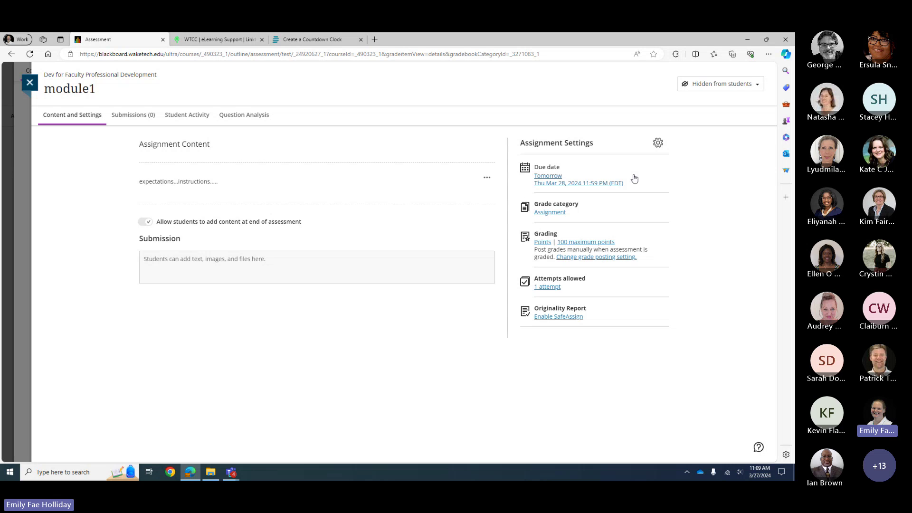
# Open the full assignment settings and prohibit late submissions
pyautogui.click(657, 143)
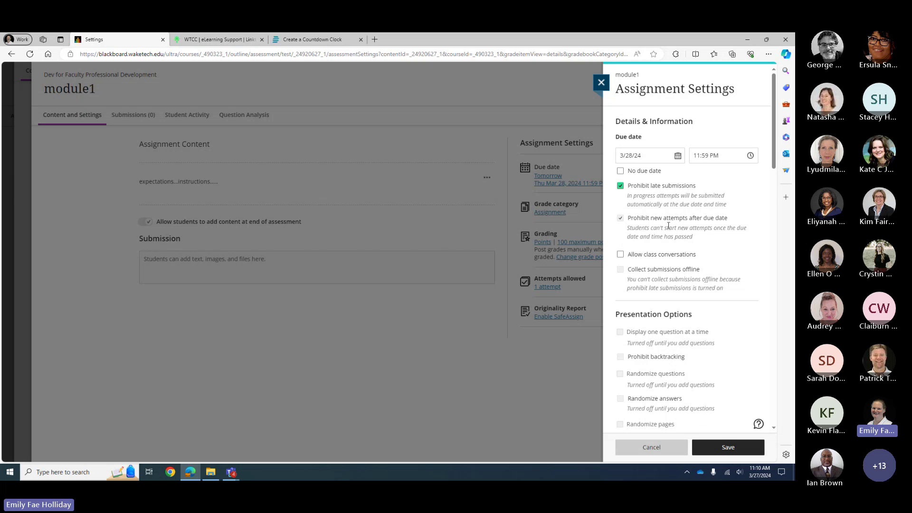
pyautogui.scroll(-2, 673, 223)
# Try out the class conversations option in the assignment settings and leave it off
pyautogui.click(649, 148)
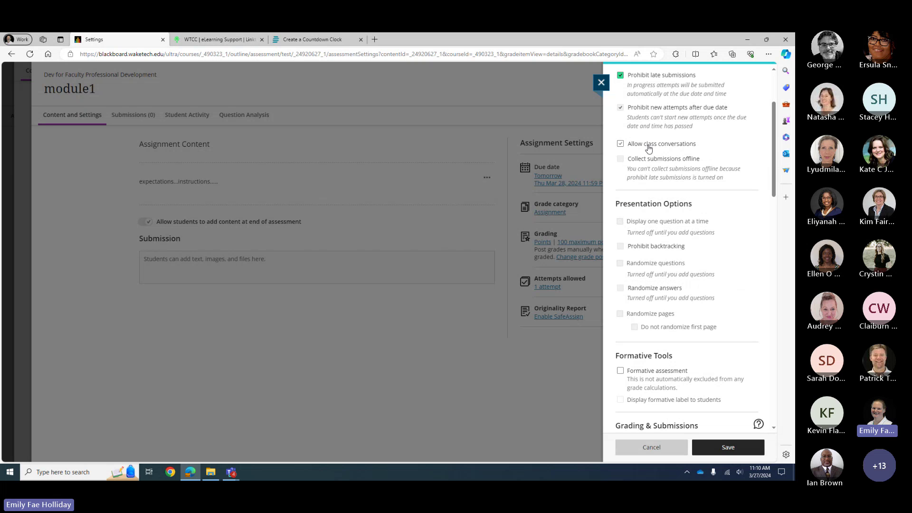
pyautogui.click(648, 149)
pyautogui.click(679, 150)
pyautogui.click(681, 150)
# Review the assignment's presentation, formative, grading, results, security and additional tool settings
pyautogui.scroll(-1, 697, 198)
pyautogui.scroll(-1, 697, 198)
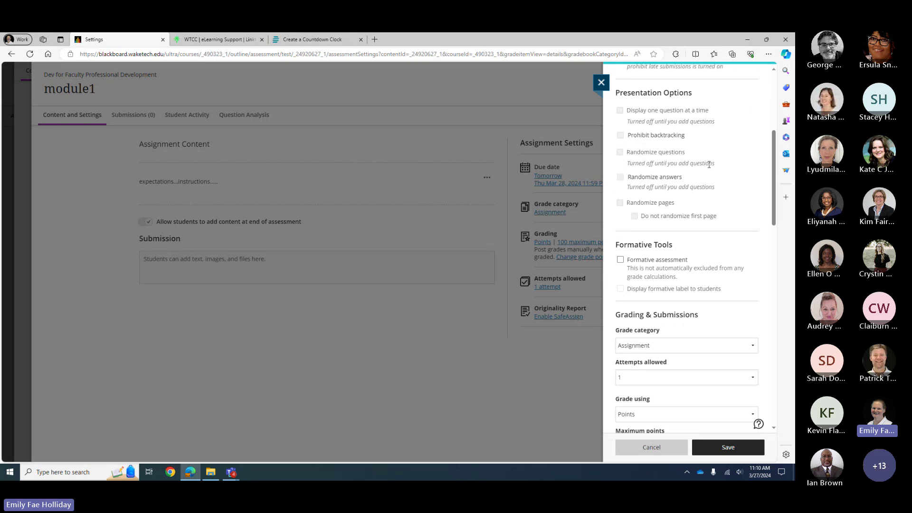
pyautogui.scroll(4, 698, 202)
pyautogui.scroll(-2, 682, 226)
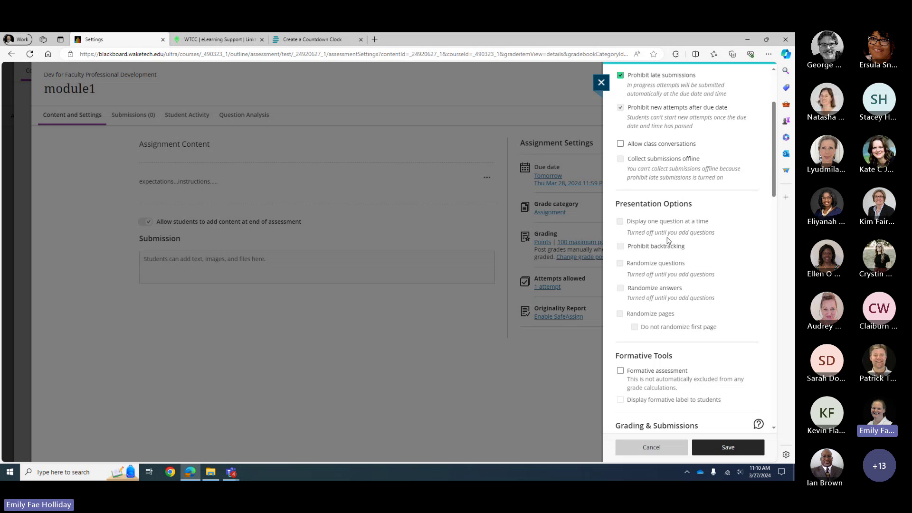
pyautogui.scroll(-7, 665, 199)
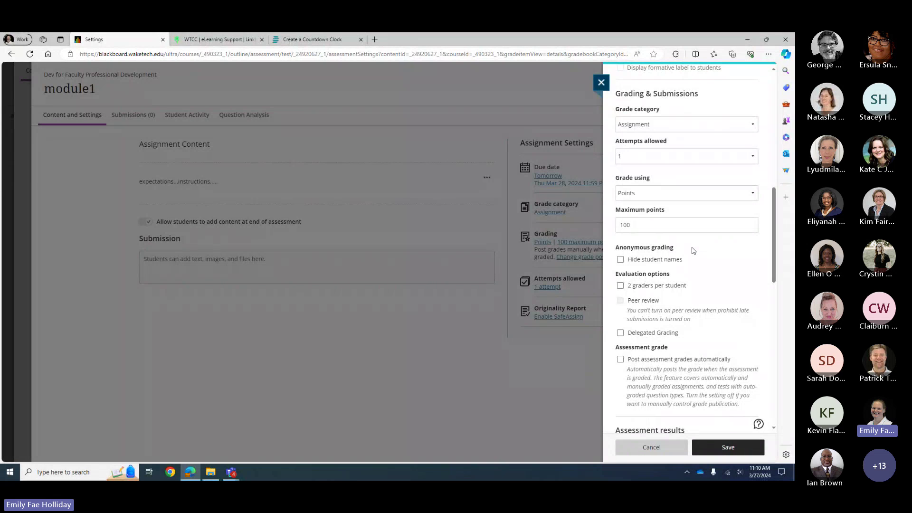
pyautogui.scroll(-6, 692, 243)
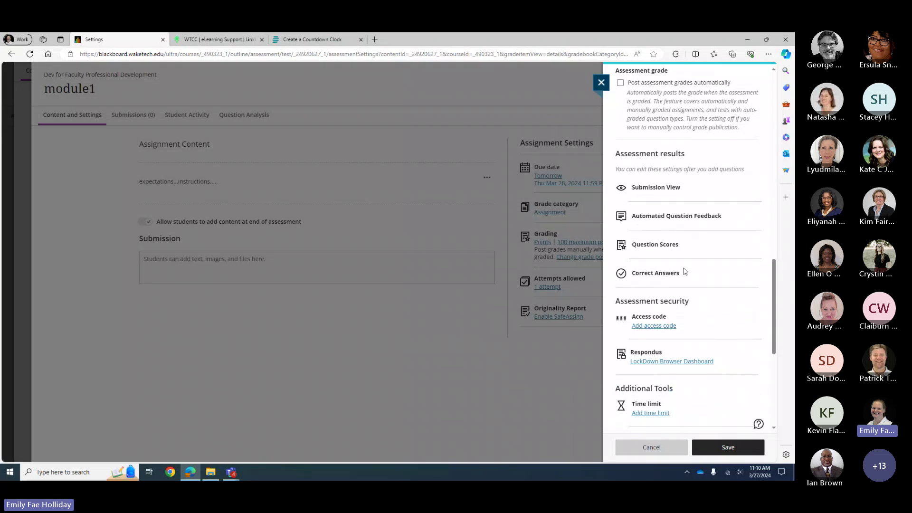
pyautogui.scroll(-1, 684, 272)
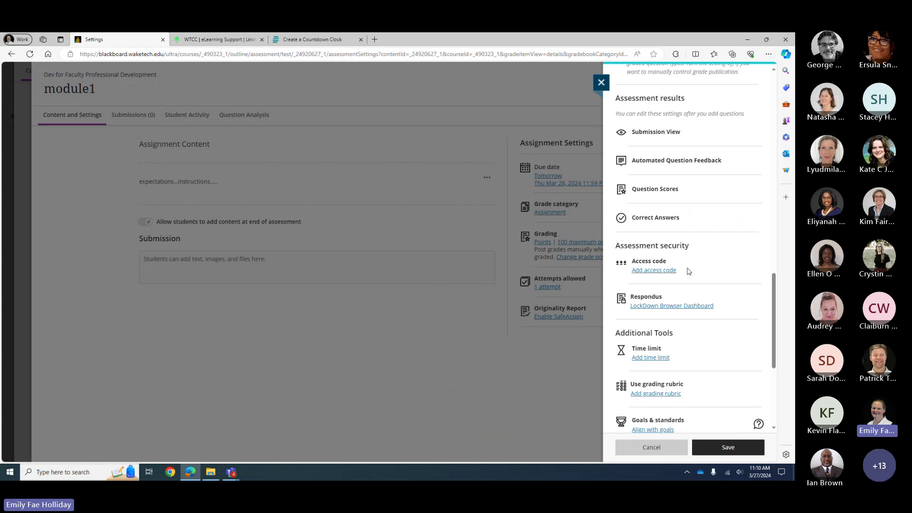
pyautogui.scroll(-1, 686, 273)
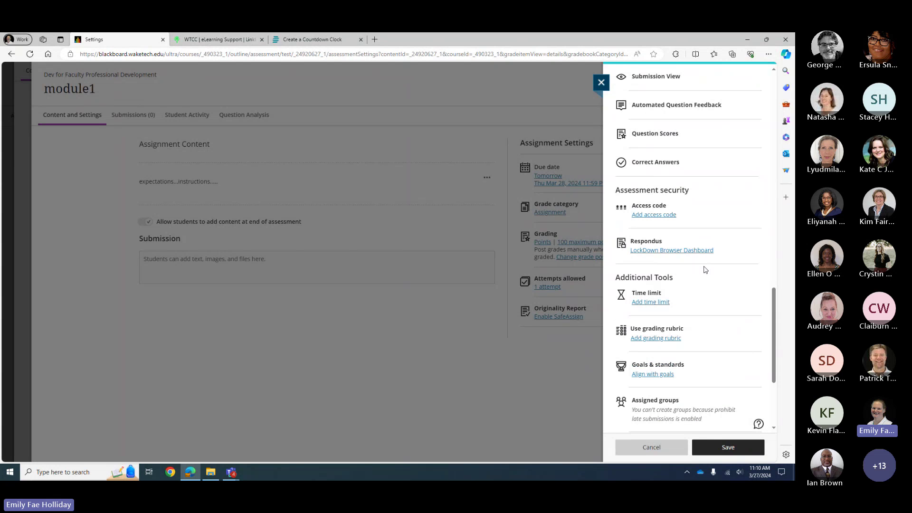
pyautogui.scroll(-2, 705, 268)
pyautogui.scroll(-1, 705, 269)
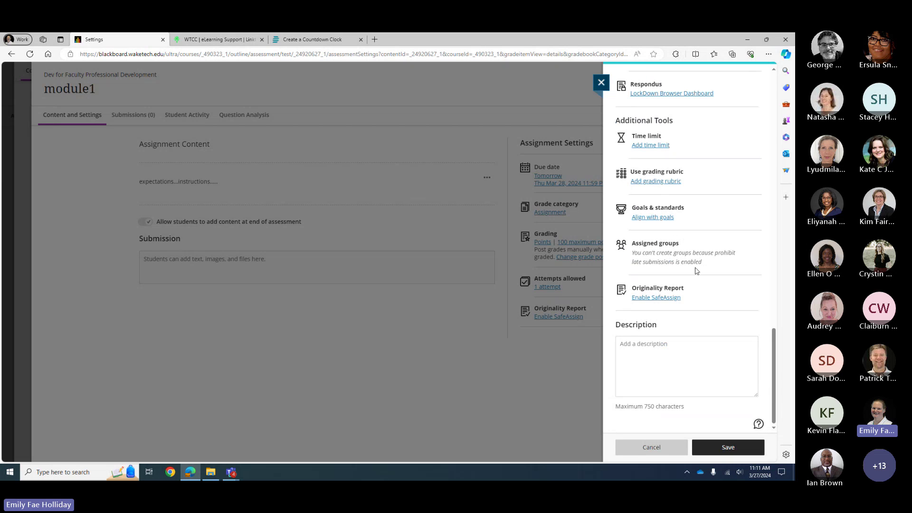
# Enter the assignment description "this is your assignment.", save the settings and return to the course content
pyautogui.click(665, 355)
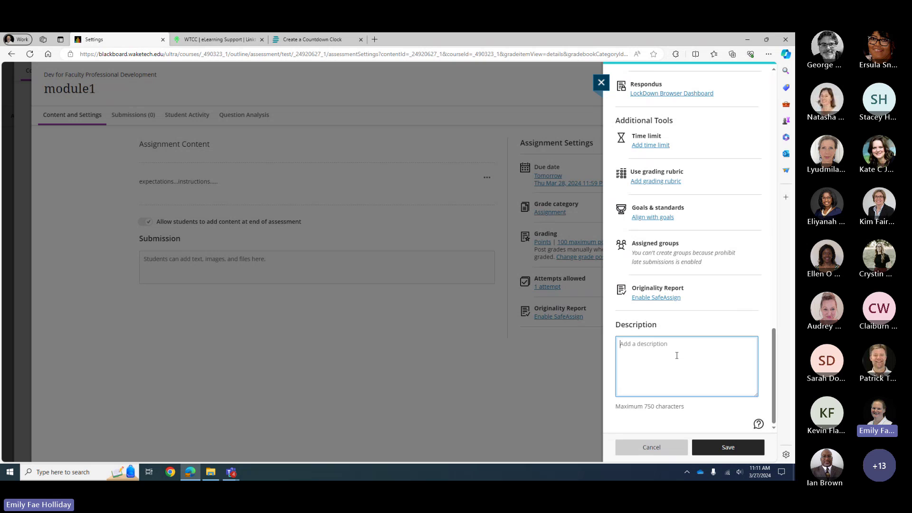
pyautogui.write('this is your assignme')
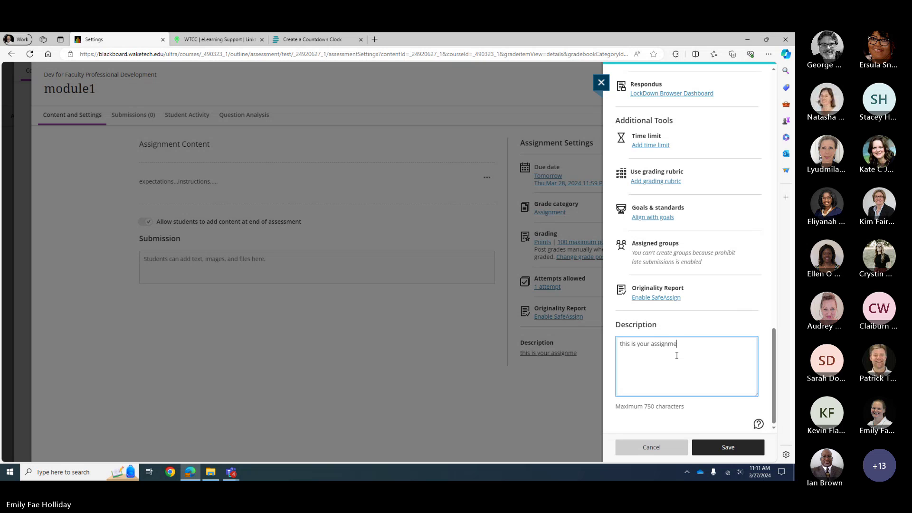
pyautogui.write('nt.')
pyautogui.click(728, 447)
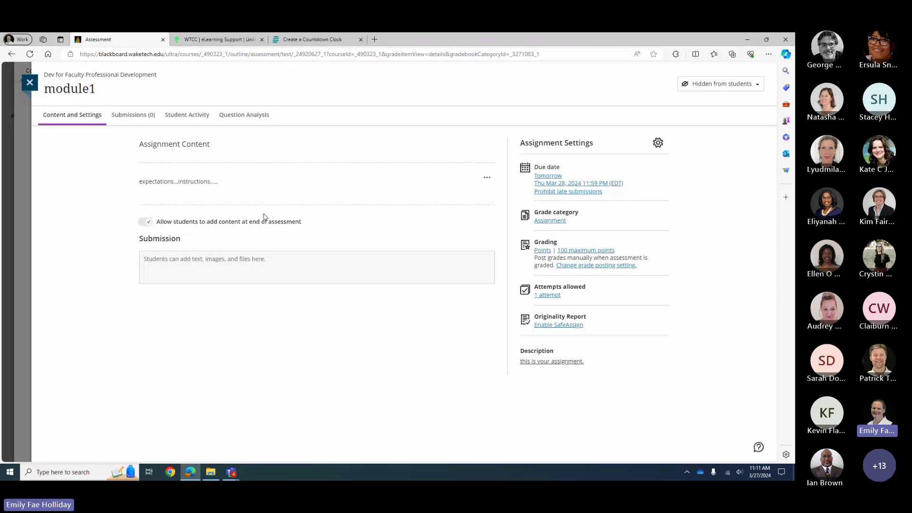
pyautogui.click(38, 89)
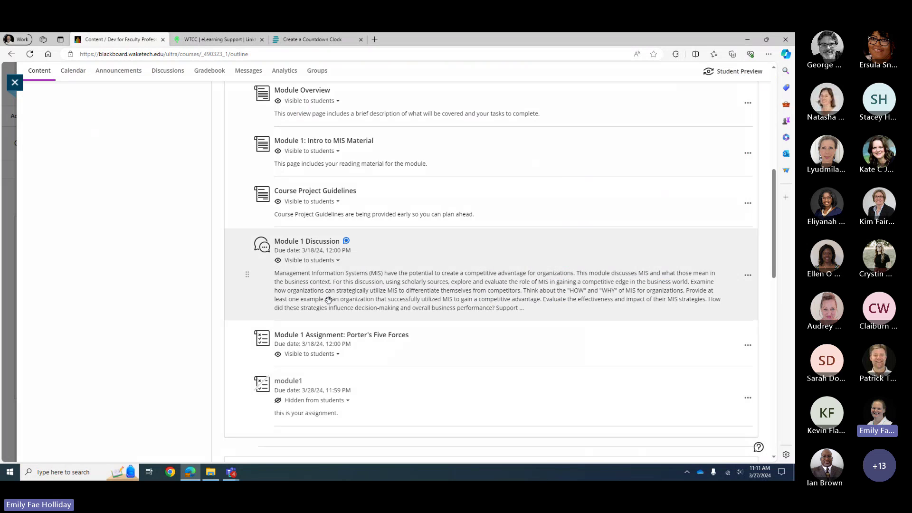
# Check which options are available for the module1 assignment in the course content list
pyautogui.scroll(-2, 312, 345)
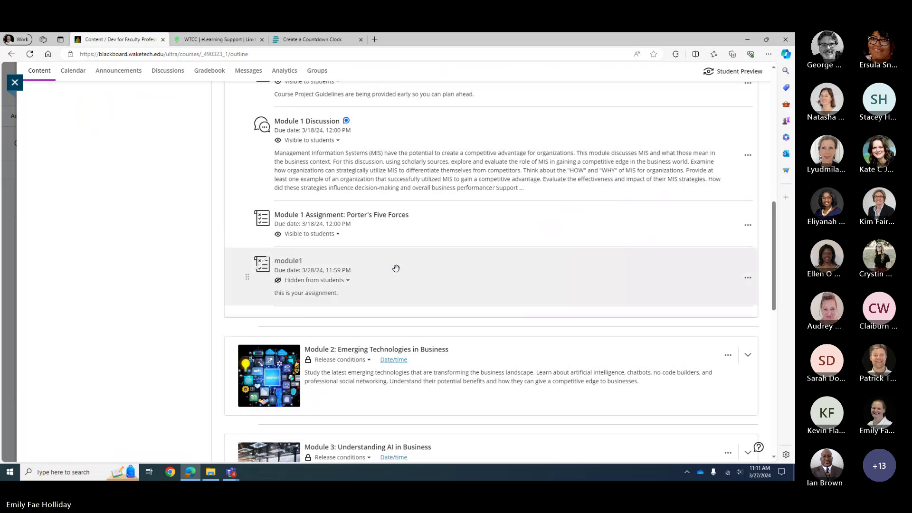
pyautogui.click(748, 278)
pyautogui.press('Escape')
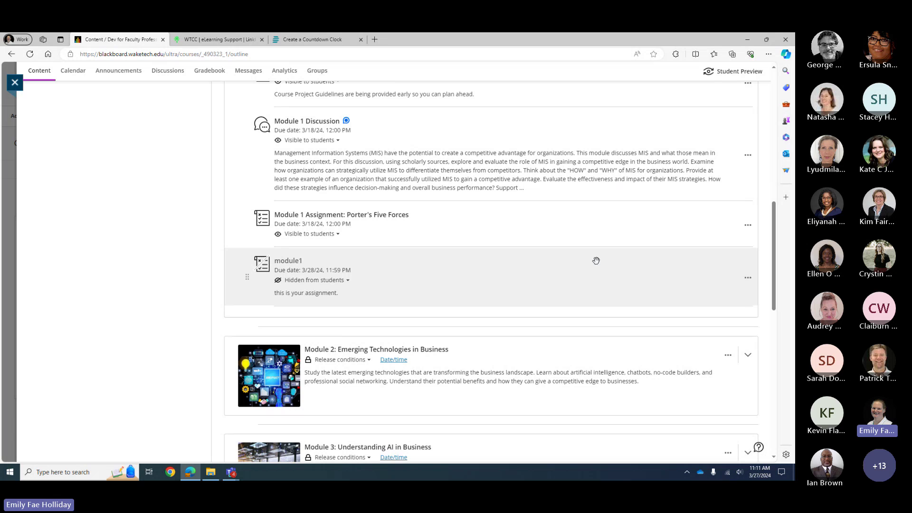
pyautogui.click(747, 278)
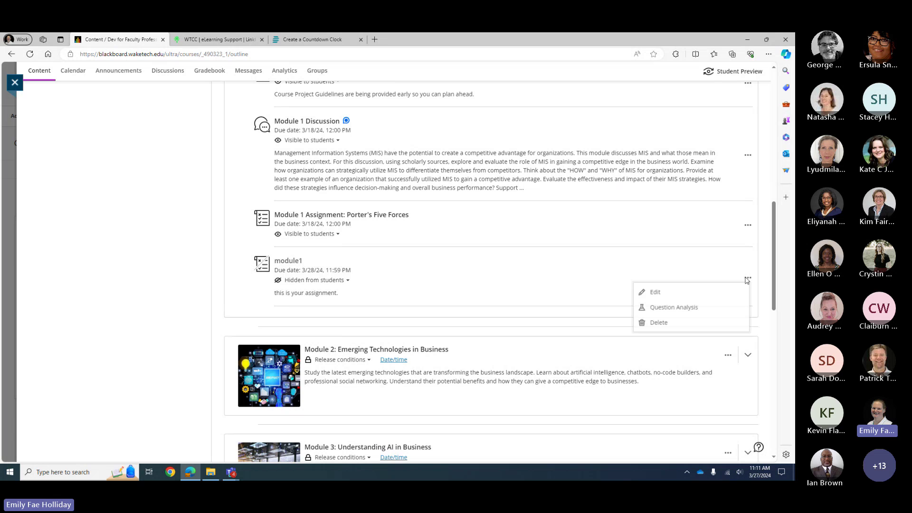
pyautogui.press('Escape')
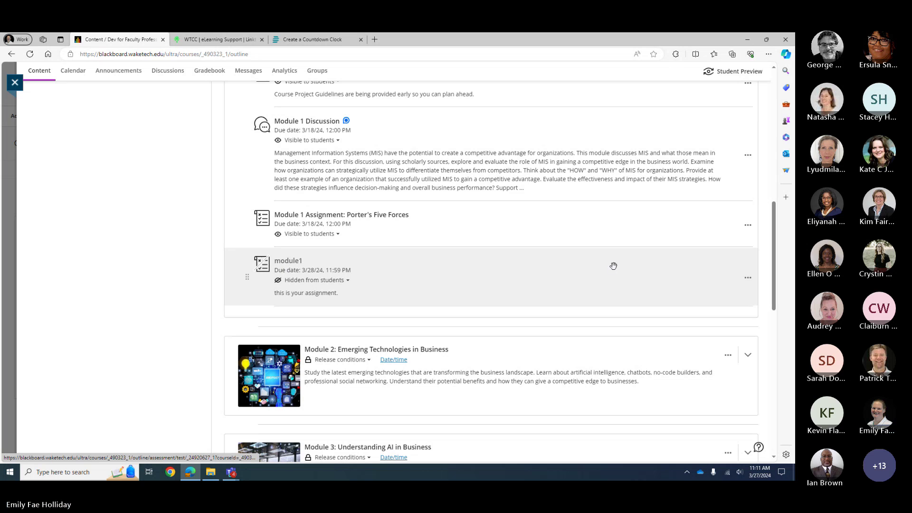
pyautogui.click(746, 280)
pyautogui.click(720, 290)
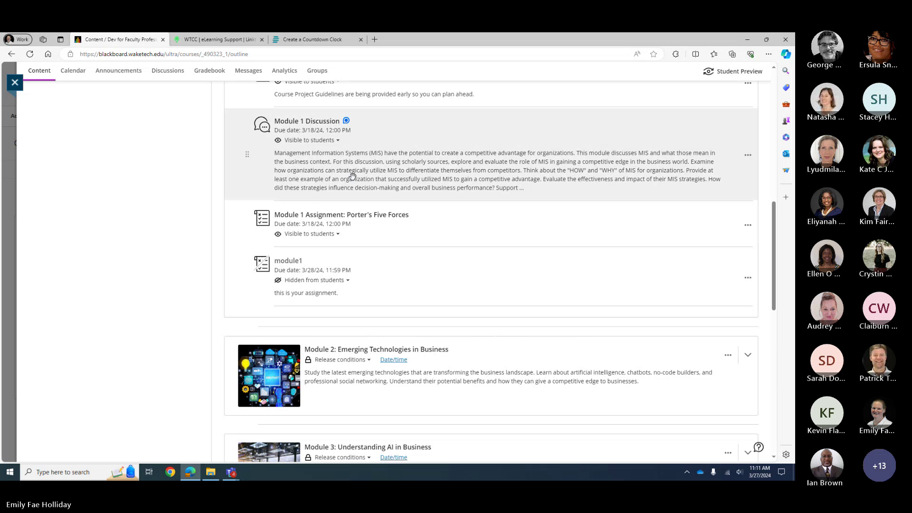
# Reload the course content page and reopen the module1 assignment inside Module 1
pyautogui.click(299, 54)
pyautogui.press('Return')
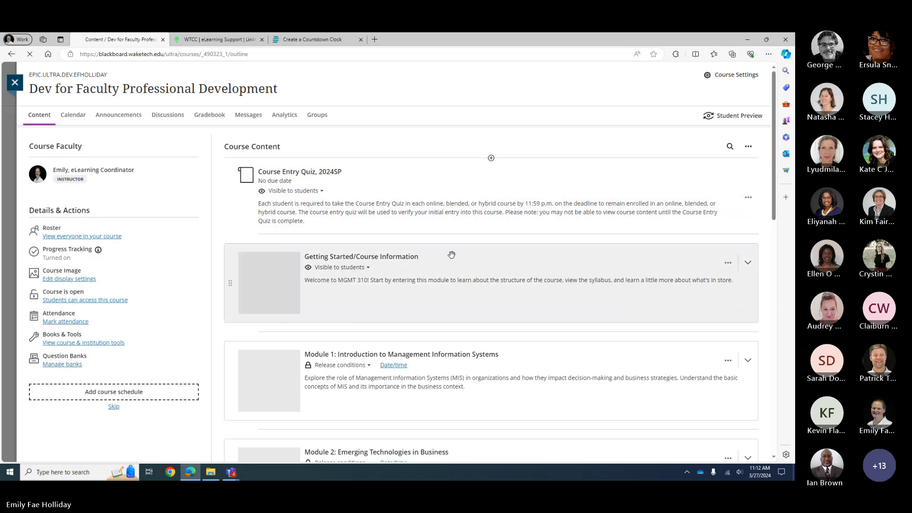
pyautogui.scroll(-5, 449, 258)
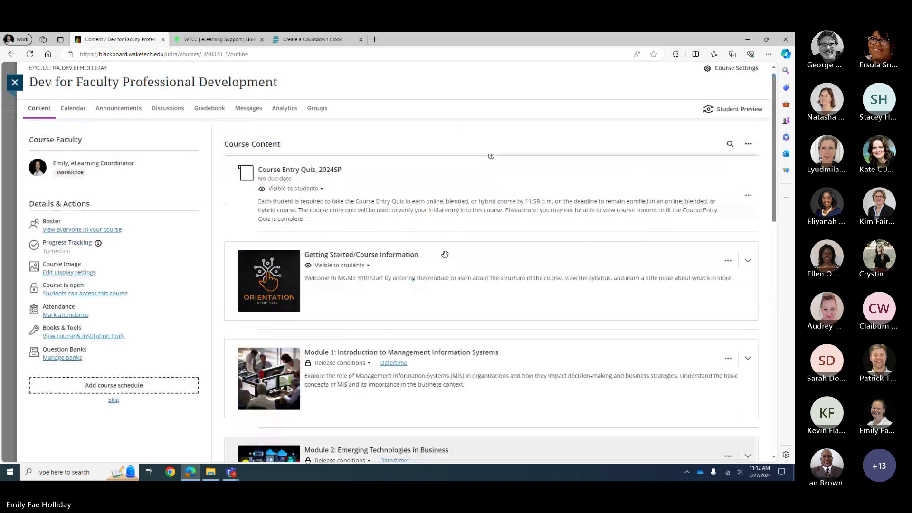
pyautogui.click(430, 353)
pyautogui.scroll(-5, 429, 349)
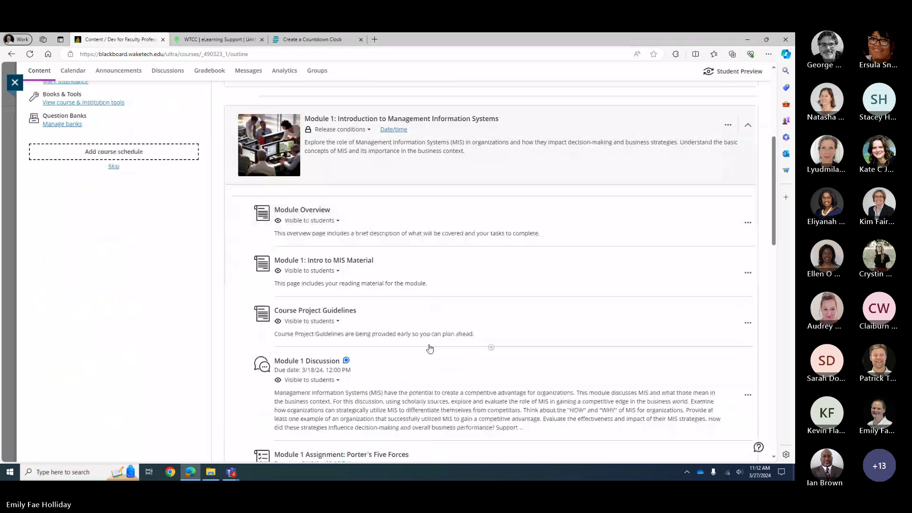
pyautogui.scroll(-3, 430, 349)
pyautogui.click(747, 398)
pyautogui.click(528, 369)
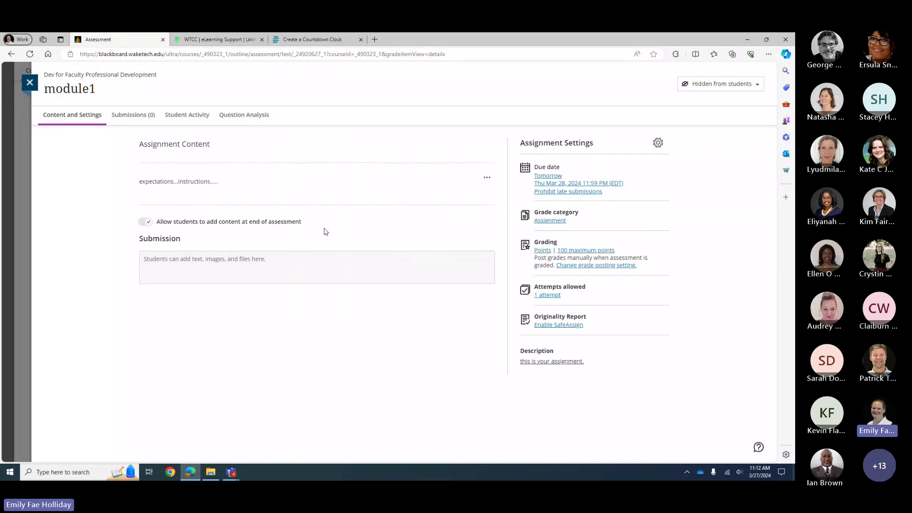
# Add an essay question with the text "essay question...." below the instructions of the module1 assignment and save it
pyautogui.moveTo(306, 209)
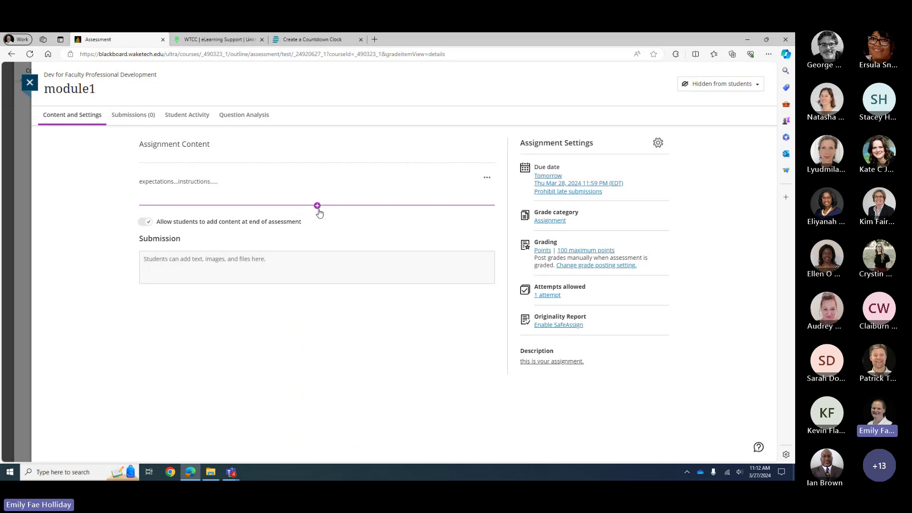
pyautogui.click(317, 206)
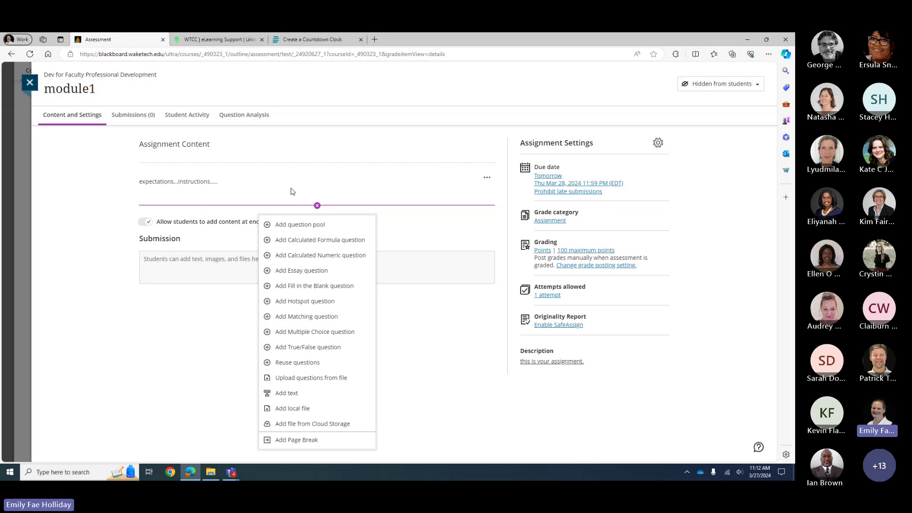
pyautogui.click(306, 271)
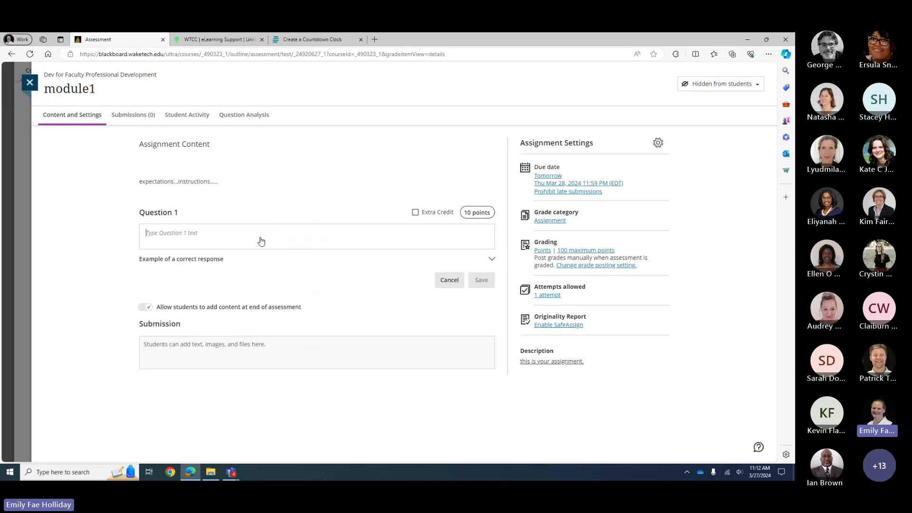
pyautogui.write('es')
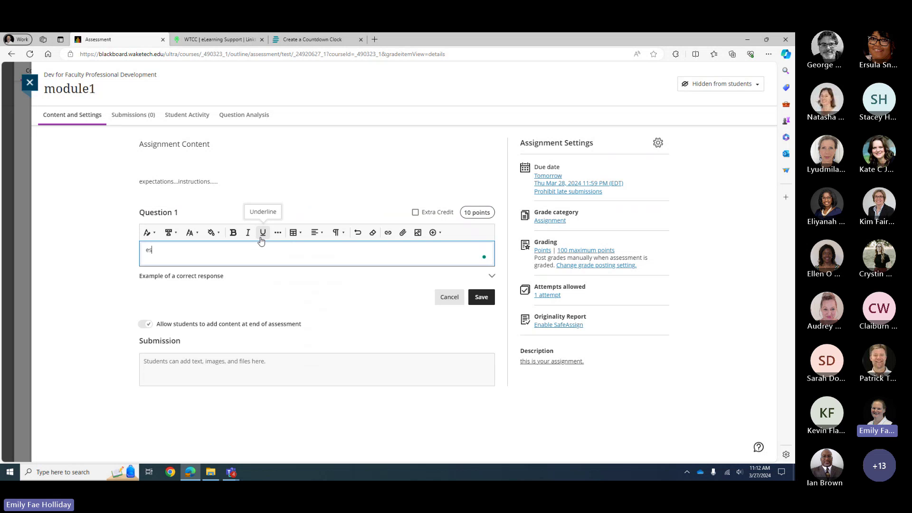
pyautogui.write('say question....')
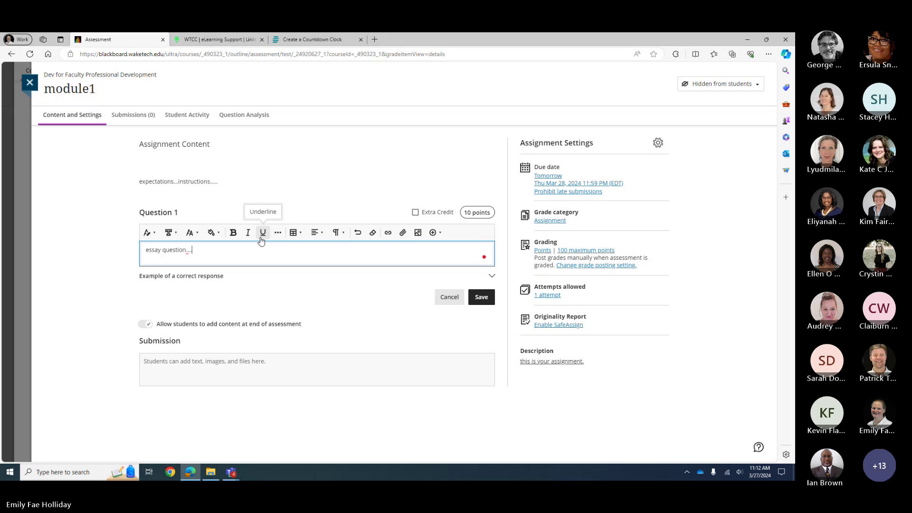
pyautogui.click(481, 298)
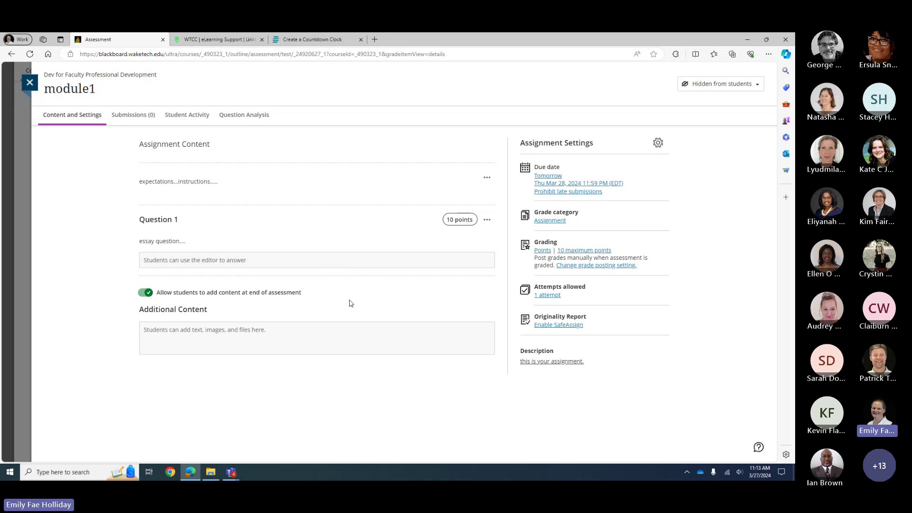
# Try a new essay question above the first, marked as extra credit and worth 5 points, and leave the assignment without saving it
pyautogui.moveTo(319, 216)
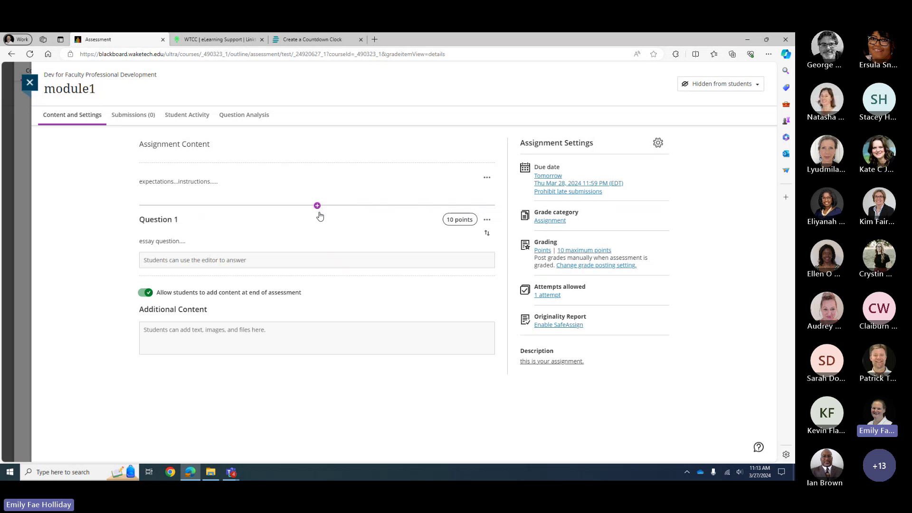
pyautogui.click(317, 206)
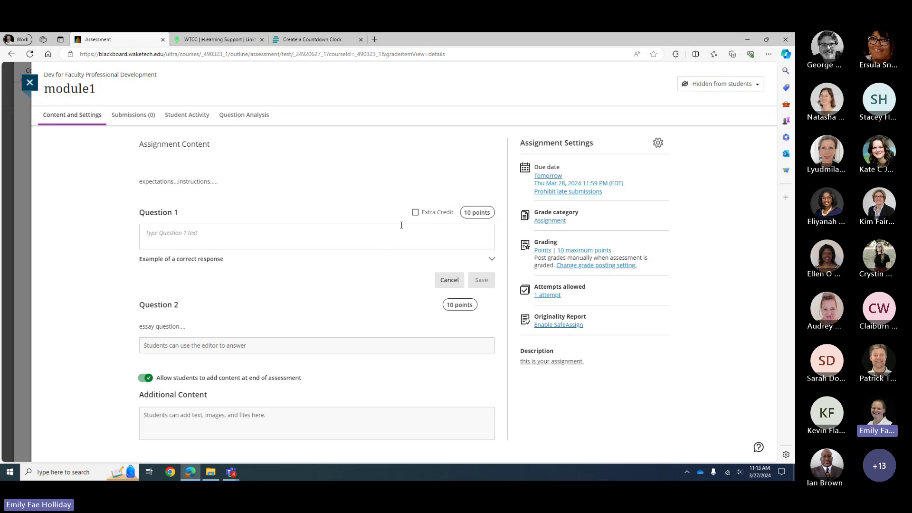
pyautogui.click(415, 213)
pyautogui.click(471, 216)
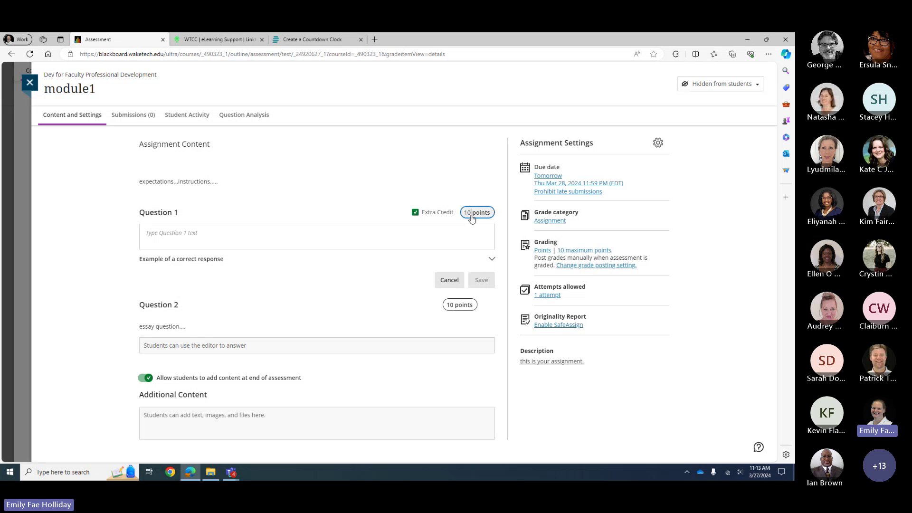
pyautogui.press('BackSpace')
pyautogui.press('BackSpace')
pyautogui.write('5')
pyautogui.press('Return')
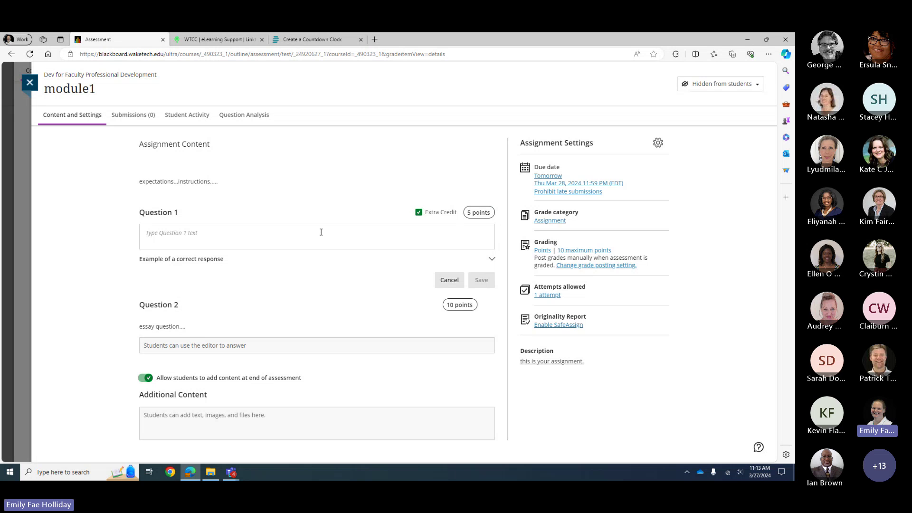
pyautogui.click(29, 84)
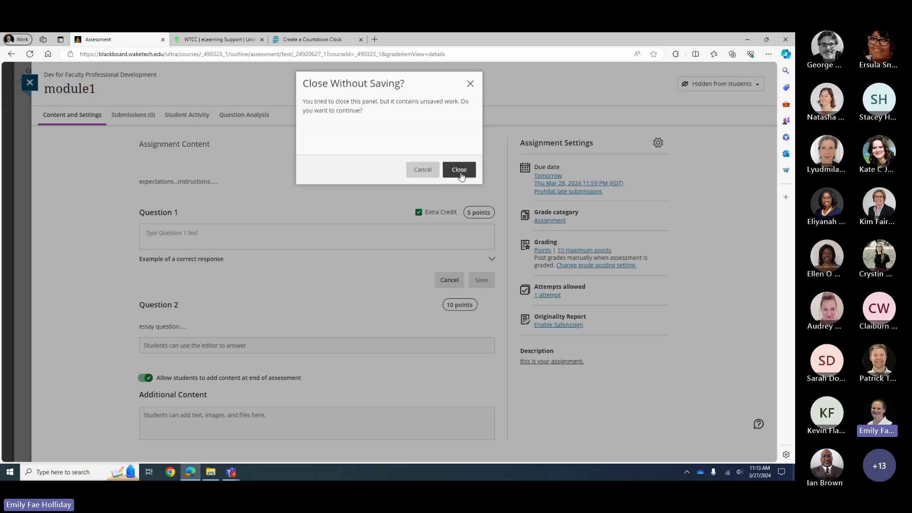
pyautogui.click(421, 170)
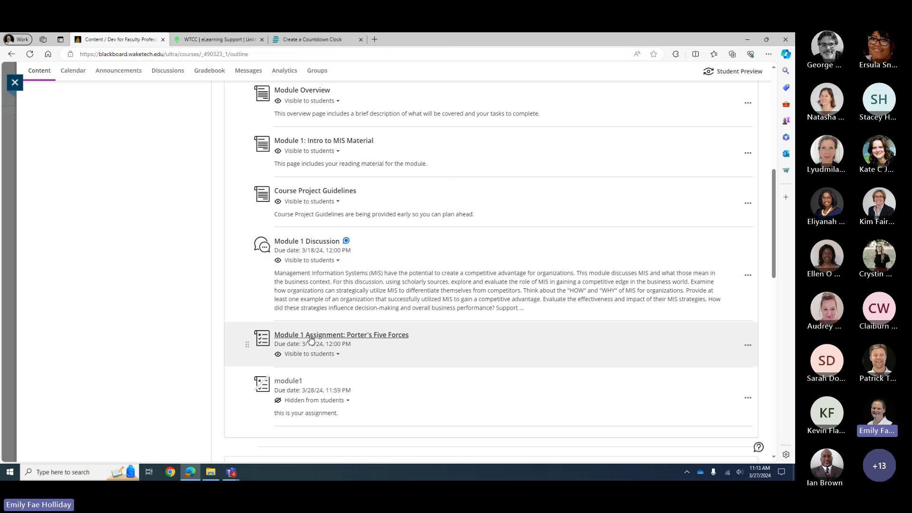
# Examine the instructions, question and submission area of the Module 1 Assignment: Porter's Five Forces, then return to the course content
pyautogui.click(311, 337)
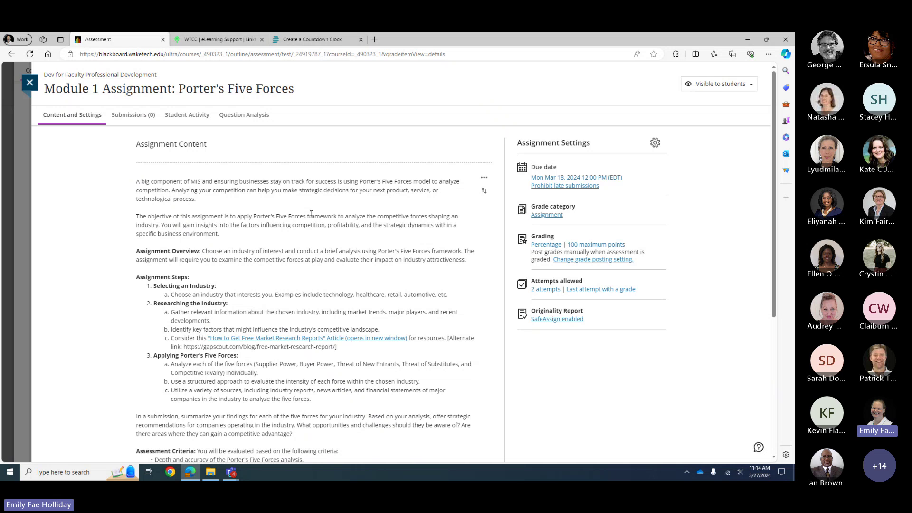
pyautogui.scroll(-1, 311, 214)
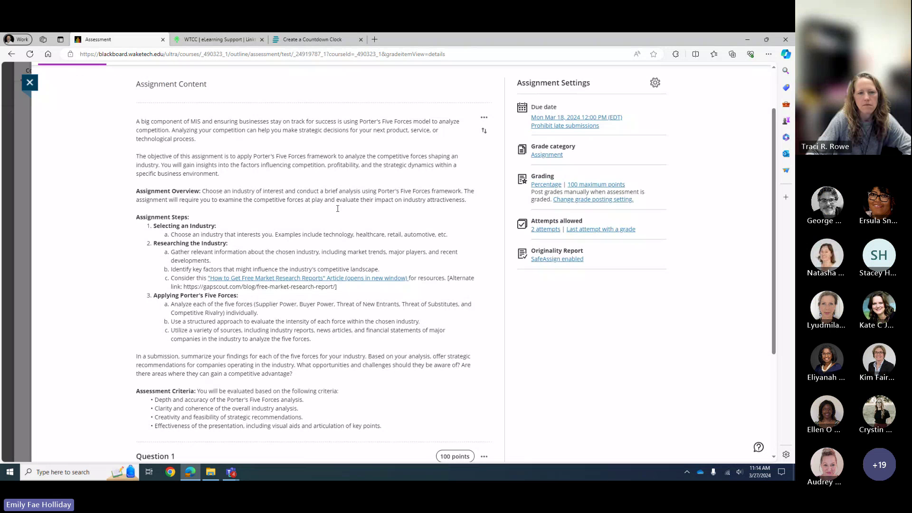
pyautogui.scroll(-1, 313, 196)
pyautogui.scroll(-2, 316, 284)
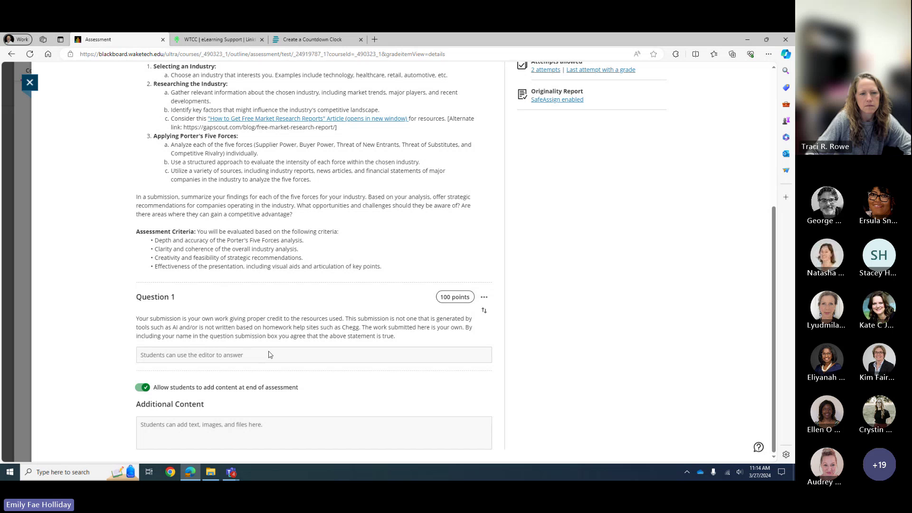
pyautogui.scroll(1, 278, 349)
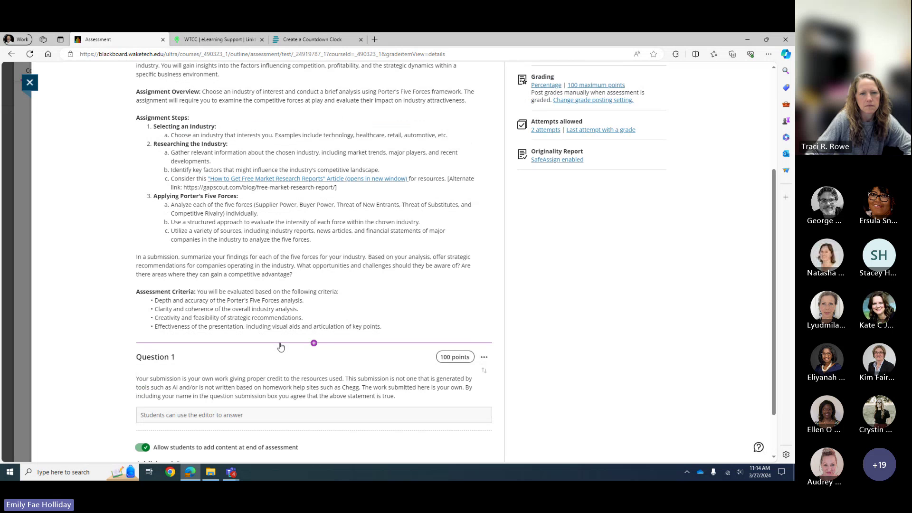
pyautogui.scroll(3, 280, 347)
pyautogui.scroll(-4, 279, 254)
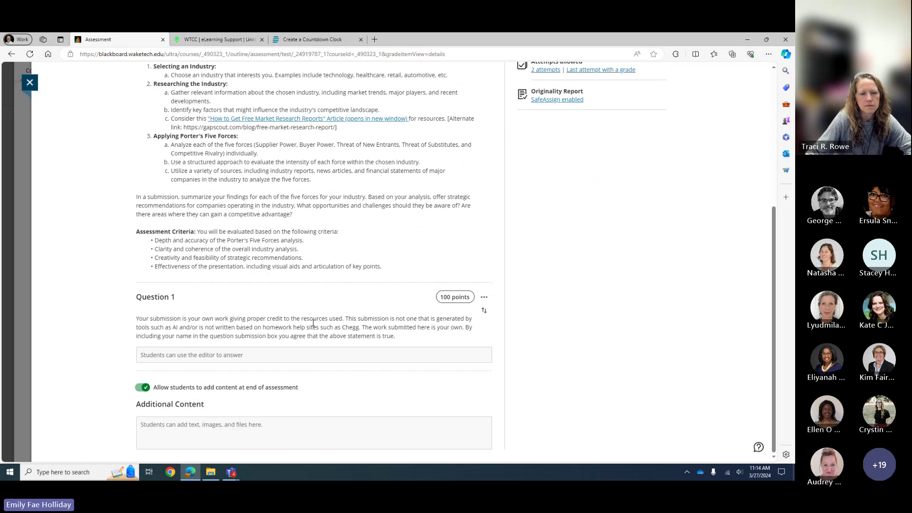
pyautogui.scroll(1, 334, 300)
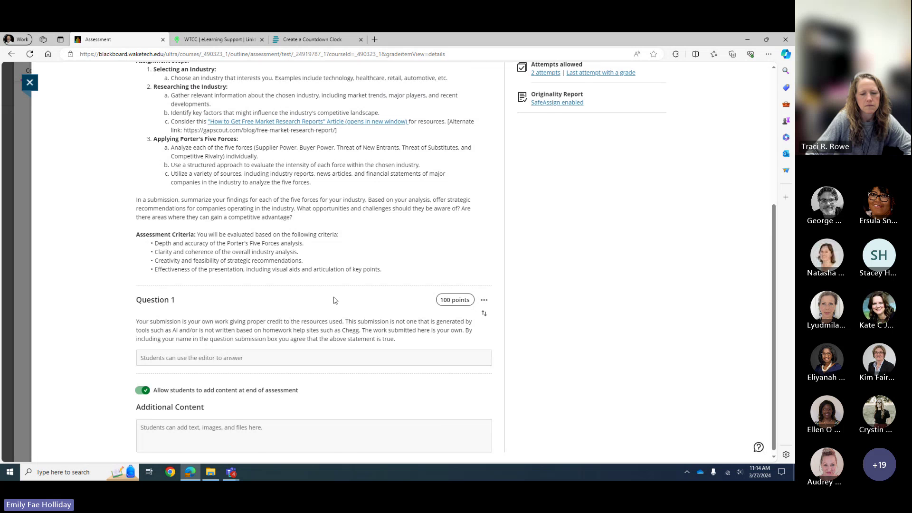
pyautogui.scroll(5, 335, 300)
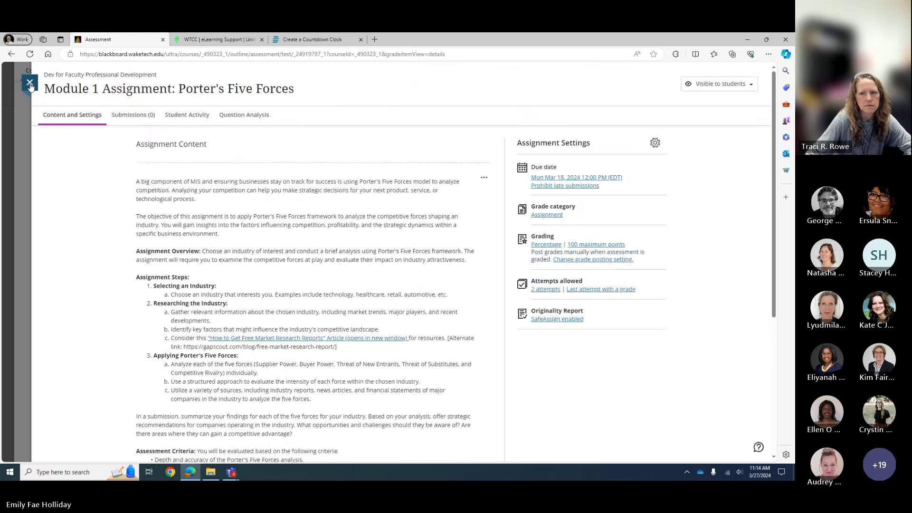
pyautogui.click(29, 83)
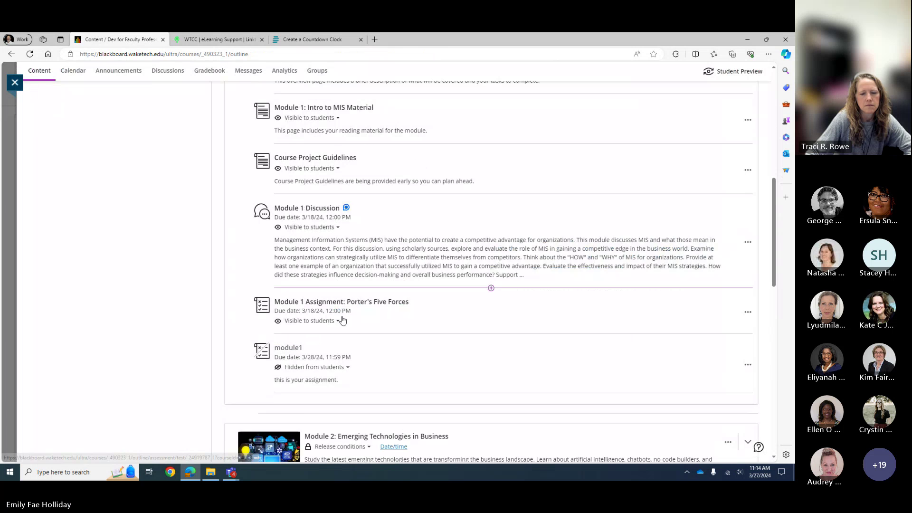
# Create a question bank named module1 in the course's question banks, check which question types it offers, and close it
pyautogui.scroll(-1, 401, 311)
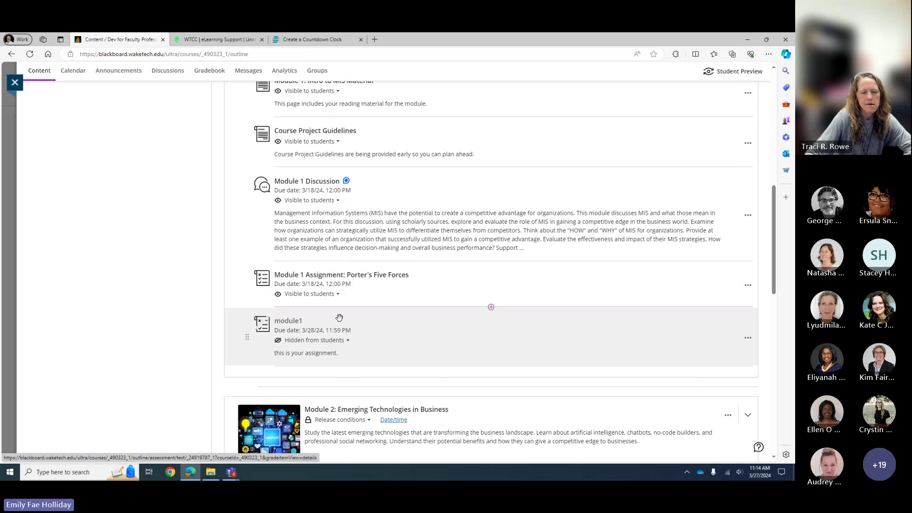
pyautogui.scroll(10, 337, 318)
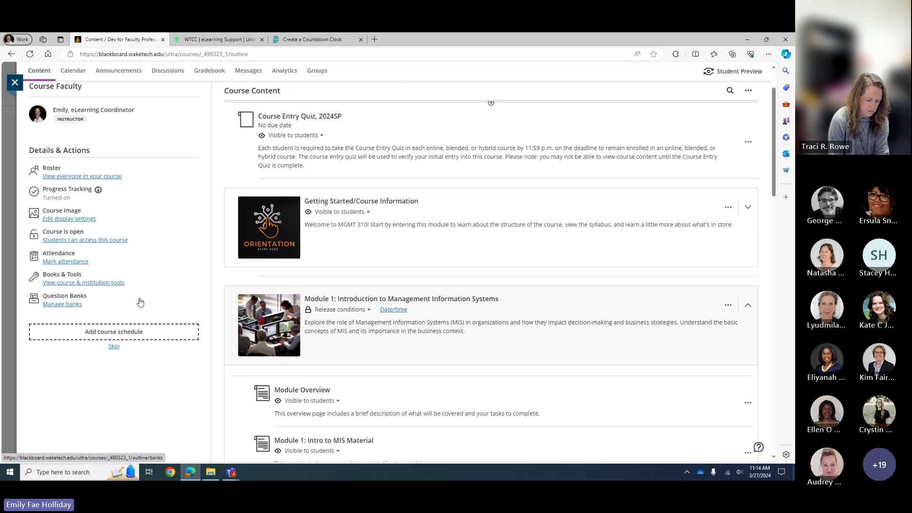
pyautogui.click(67, 310)
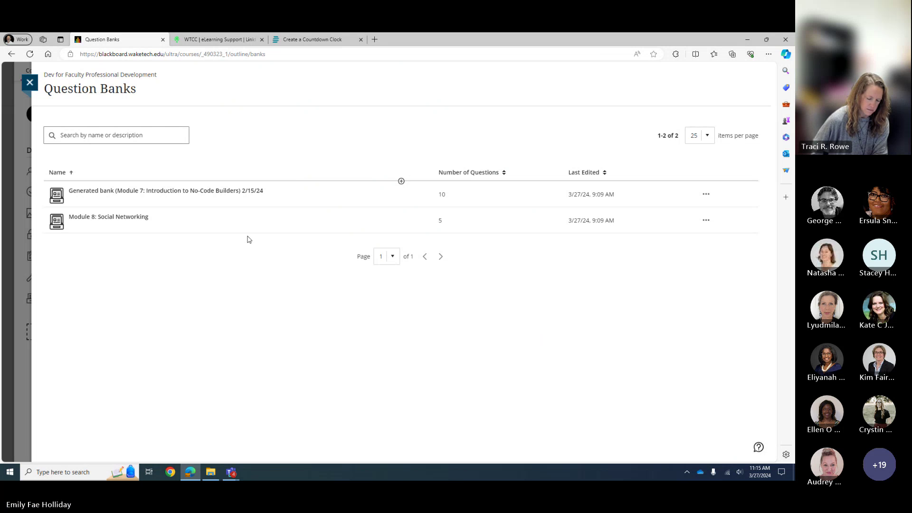
pyautogui.click(401, 182)
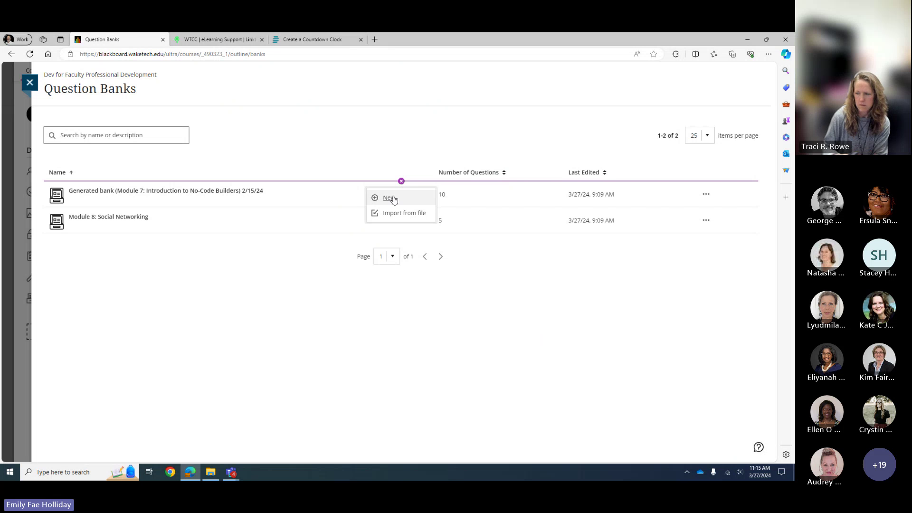
pyautogui.click(393, 199)
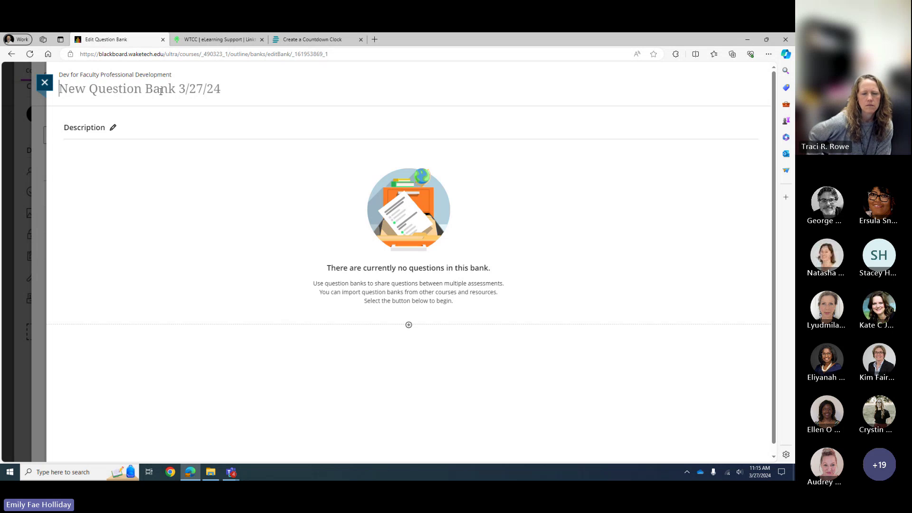
pyautogui.write('module1')
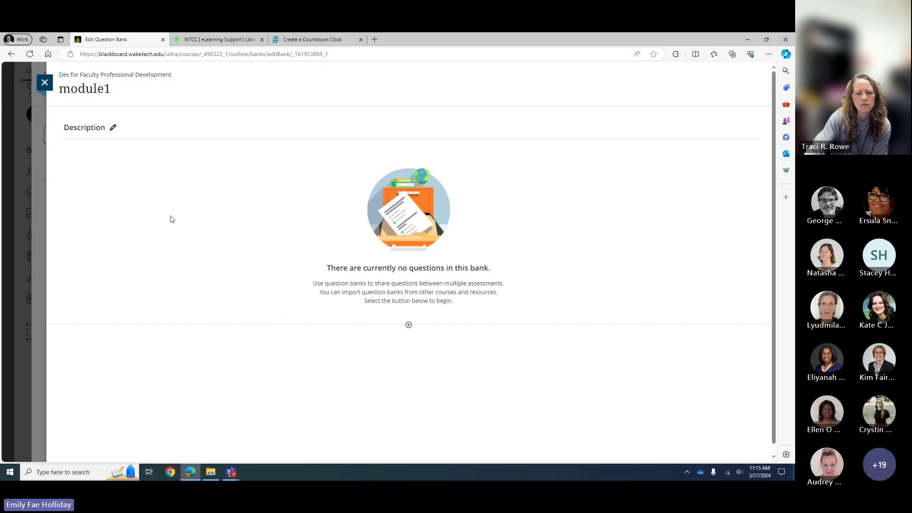
pyautogui.click(408, 326)
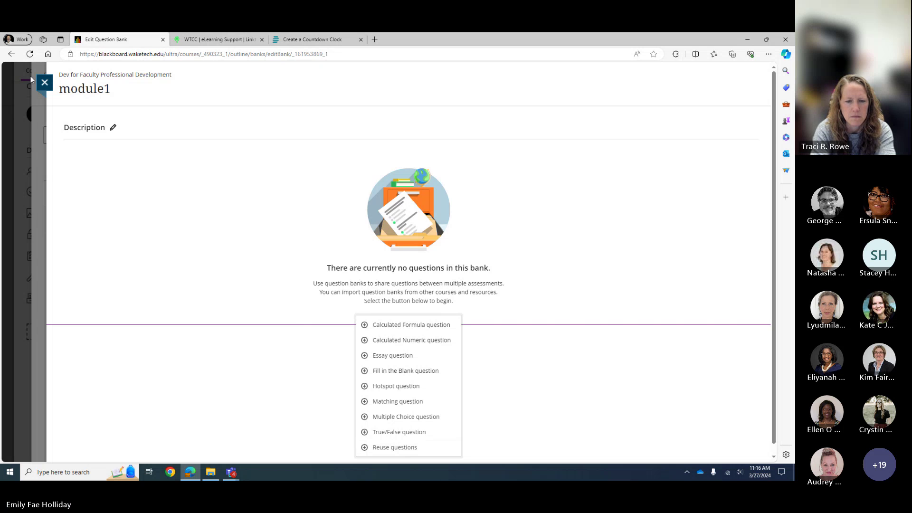
pyautogui.click(45, 85)
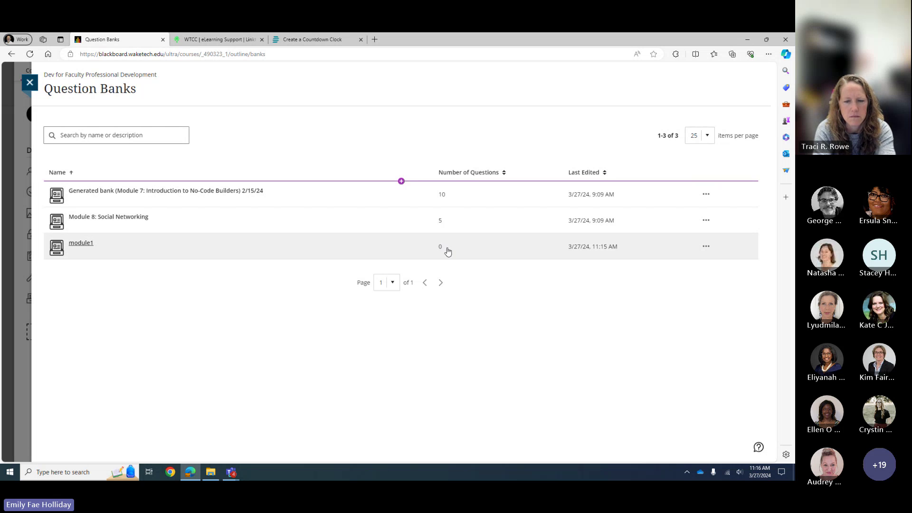
# Check the module1 bank's options and the import of a question bank from a file, then return to the course content
pyautogui.click(706, 247)
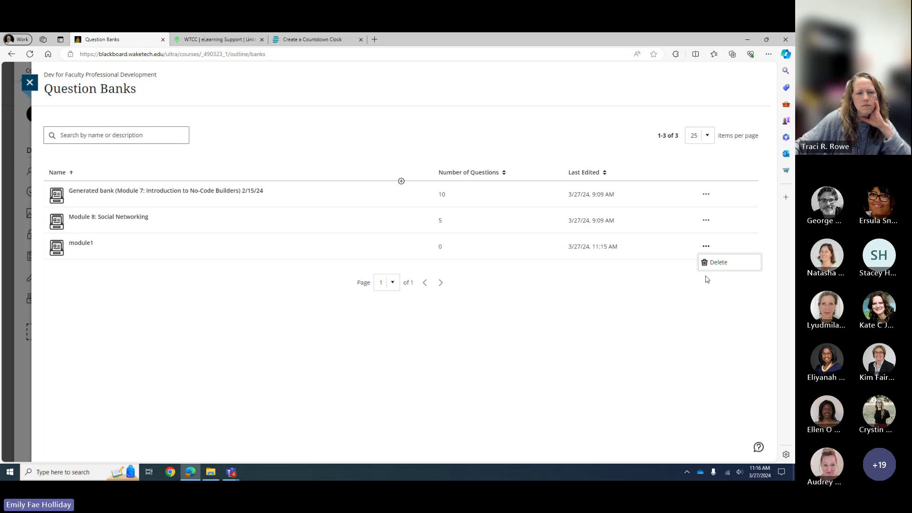
pyautogui.click(631, 295)
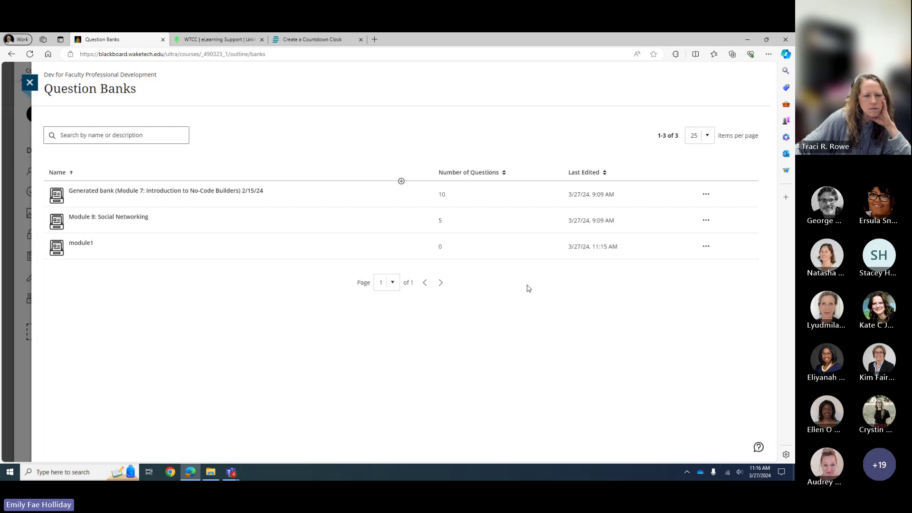
pyautogui.click(401, 182)
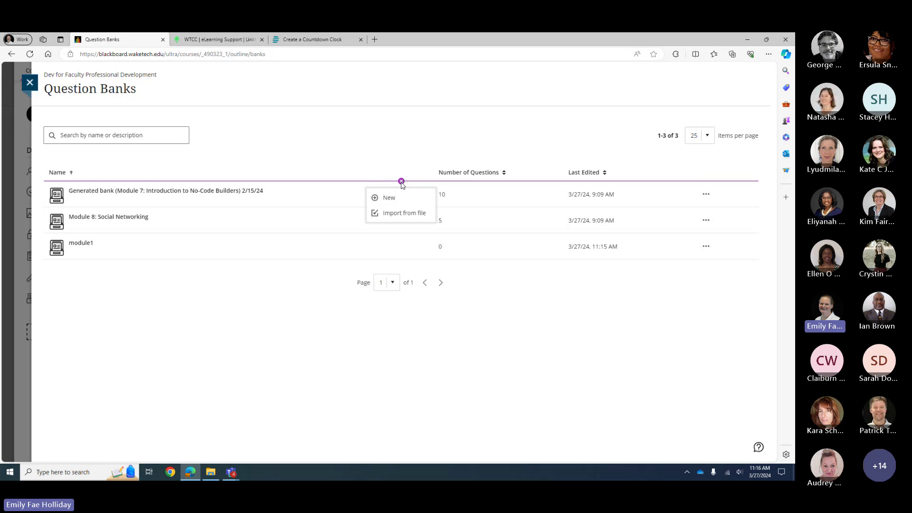
pyautogui.click(397, 214)
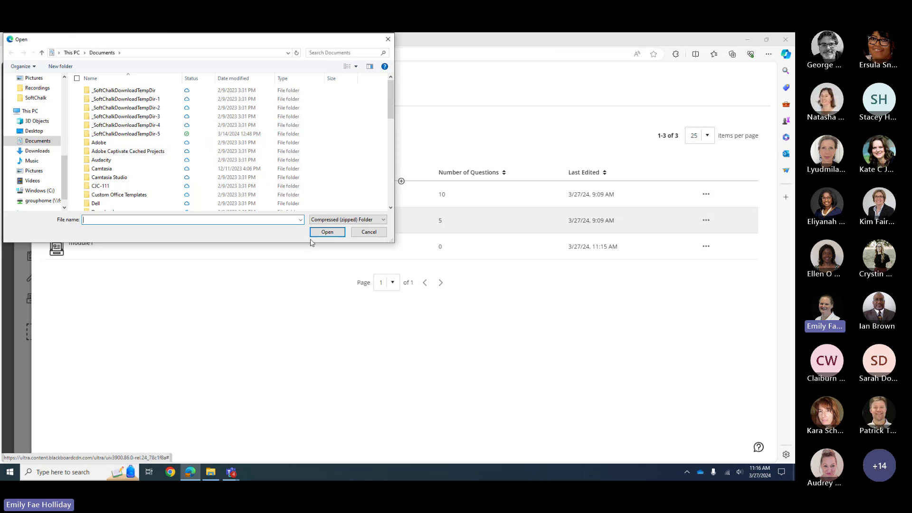
pyautogui.click(368, 232)
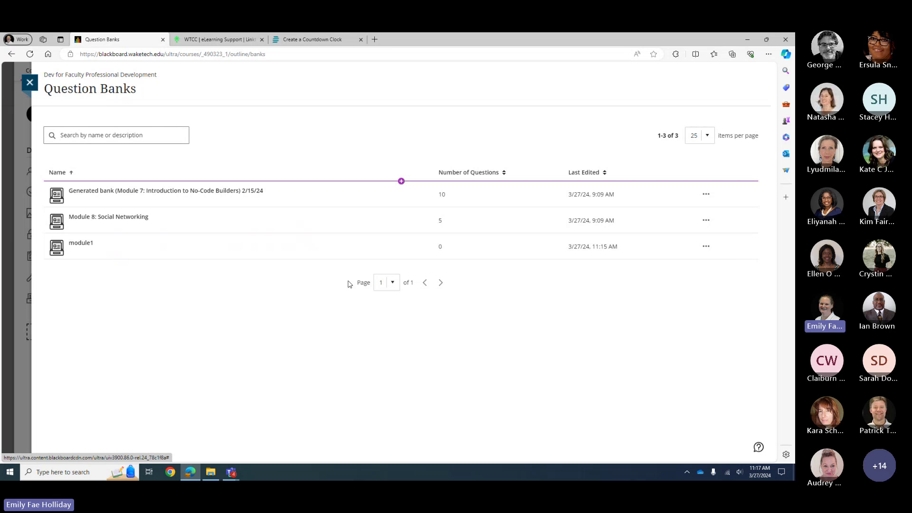
pyautogui.click(30, 83)
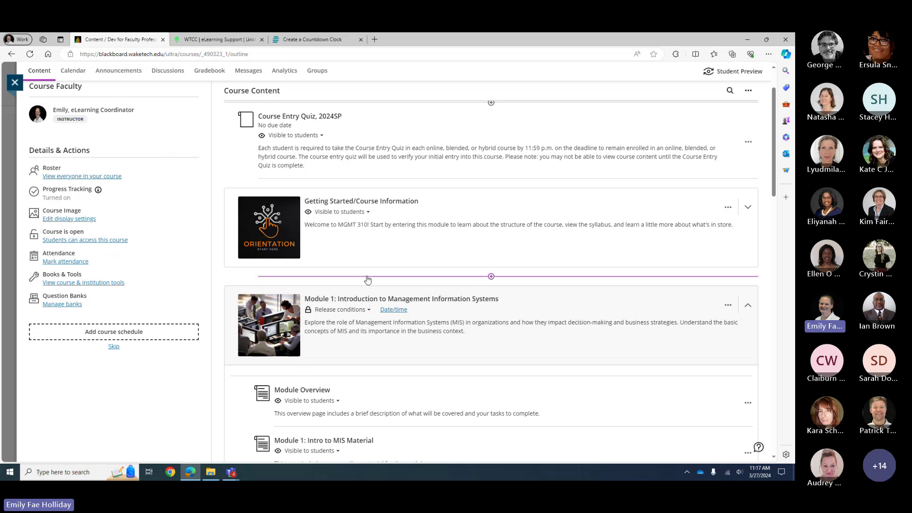
pyautogui.scroll(2, 503, 256)
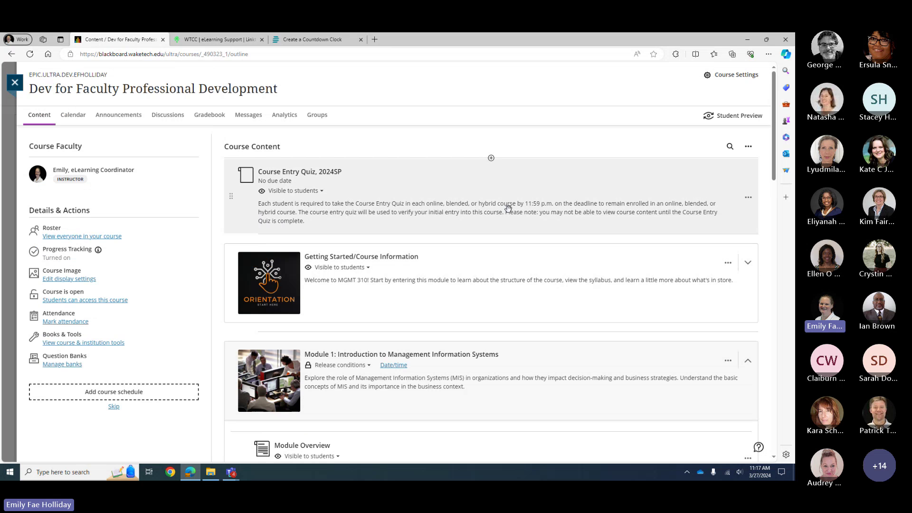
# Select Course Entry Quiz, 2024SP from the Attendance Quiz Template FALL course for copying, and leave without starting the copy
pyautogui.click(491, 159)
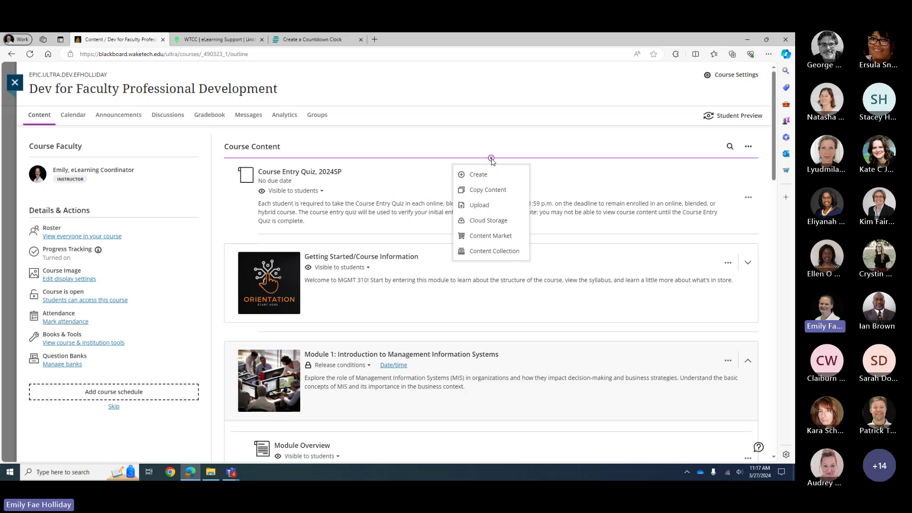
pyautogui.click(494, 191)
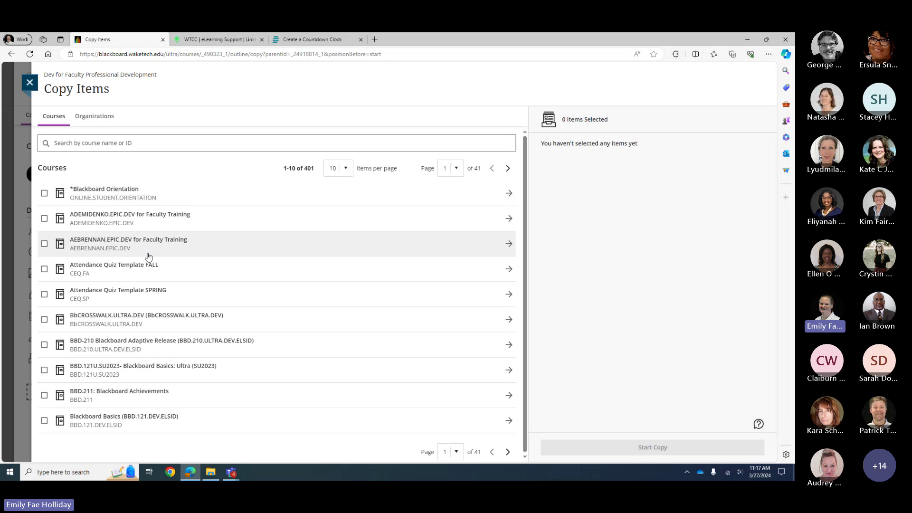
pyautogui.click(91, 268)
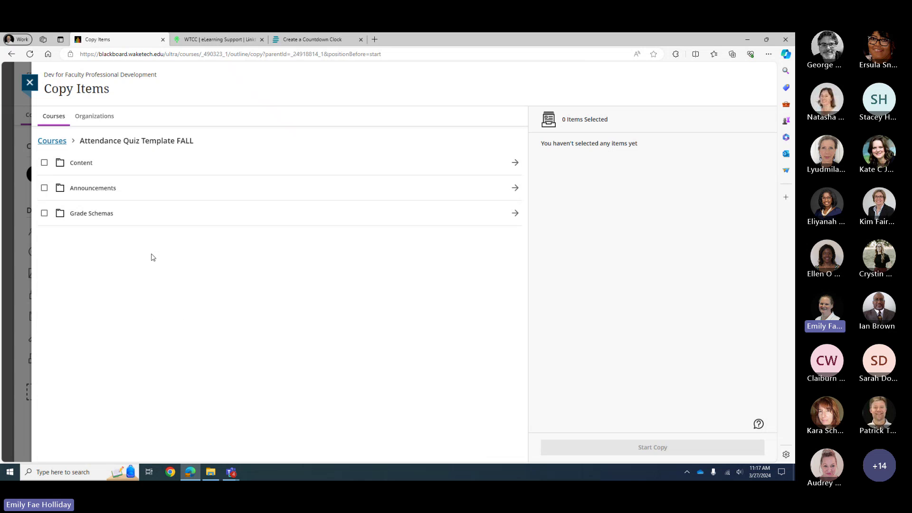
pyautogui.click(82, 165)
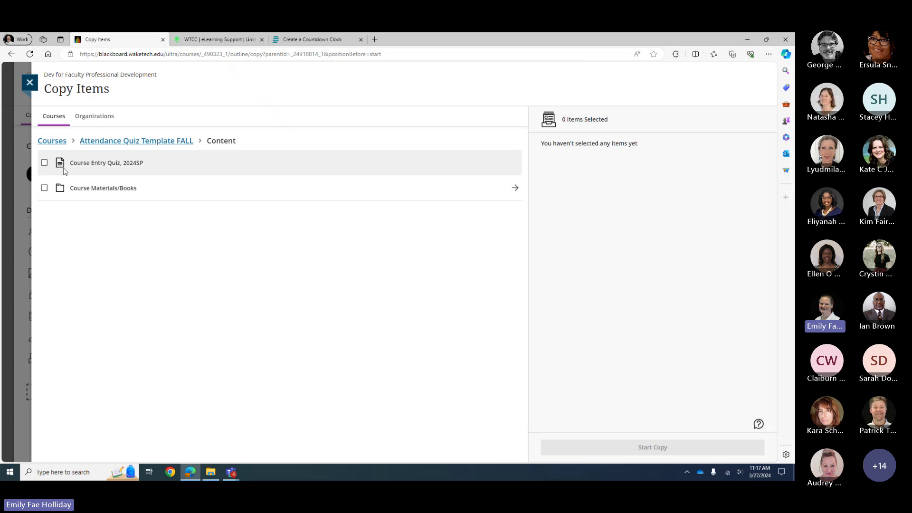
pyautogui.click(44, 163)
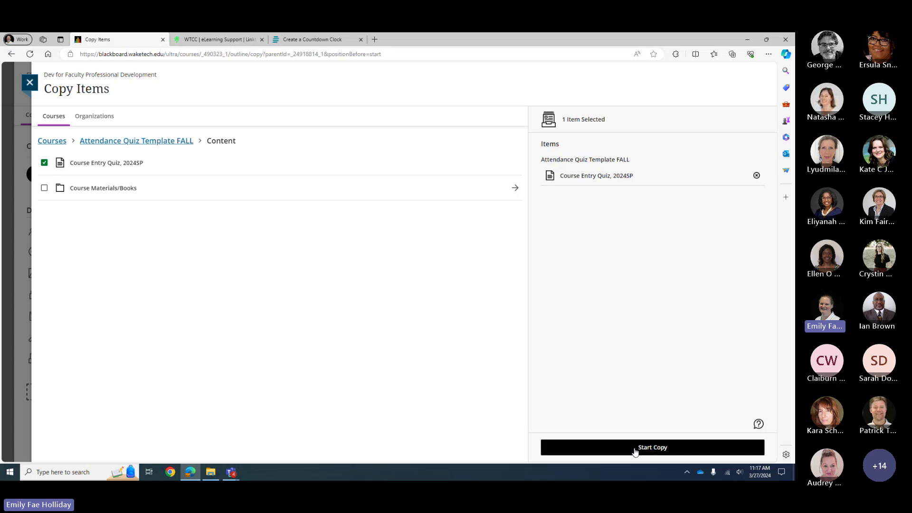
pyautogui.click(131, 143)
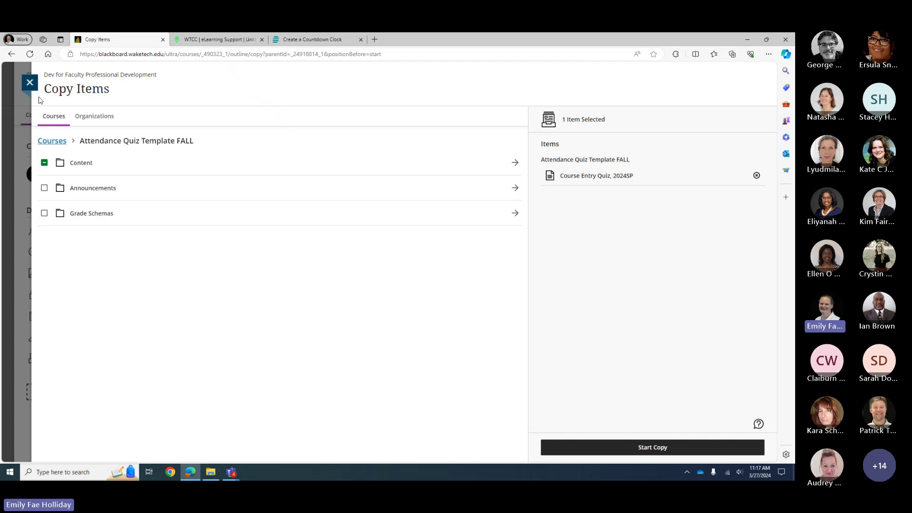
pyautogui.click(29, 83)
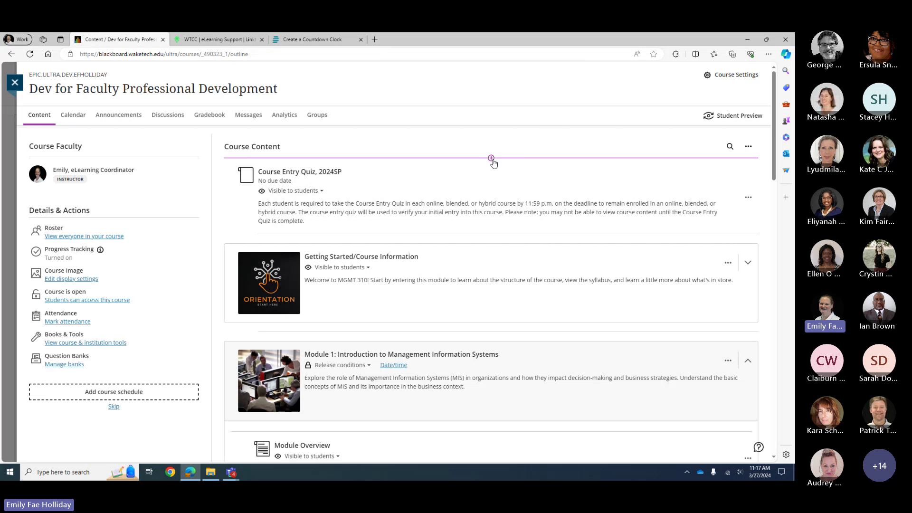
# Check the options for adding and managing course content, reopen the list of courses to copy items from, and close it
pyautogui.click(491, 158)
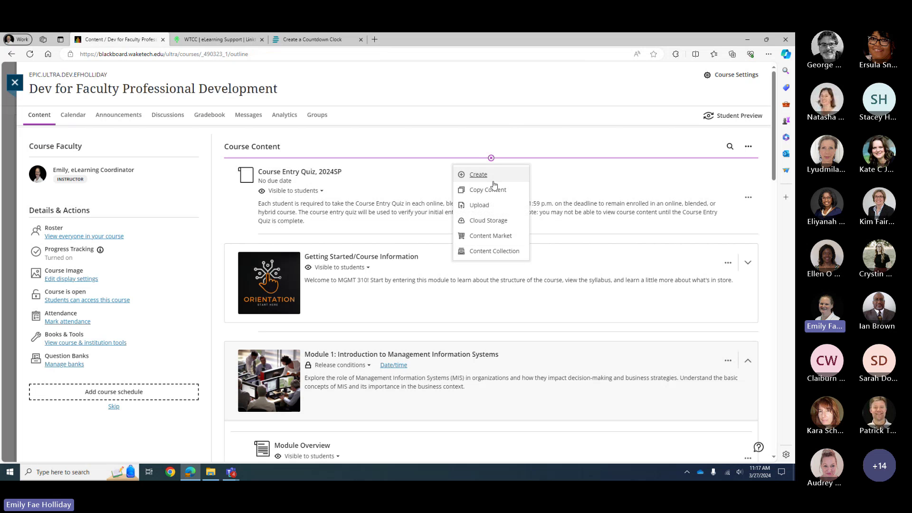
pyautogui.click(527, 144)
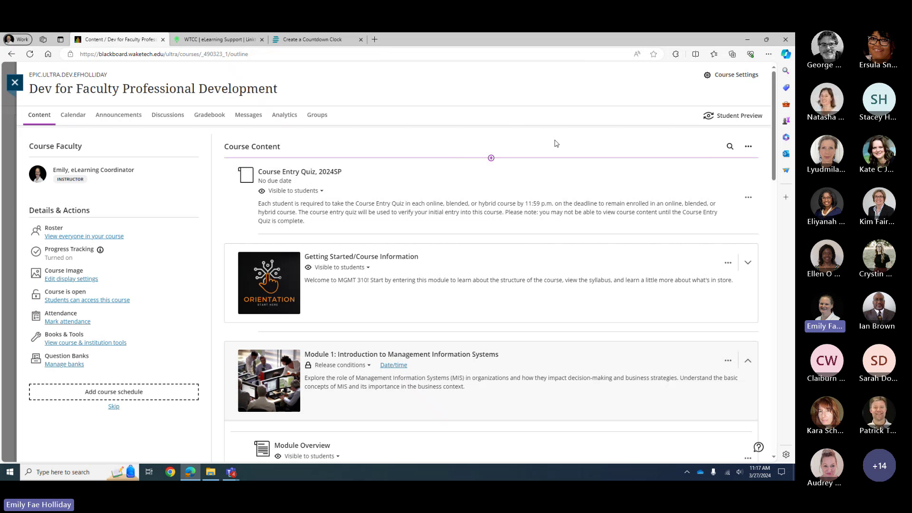
pyautogui.click(748, 148)
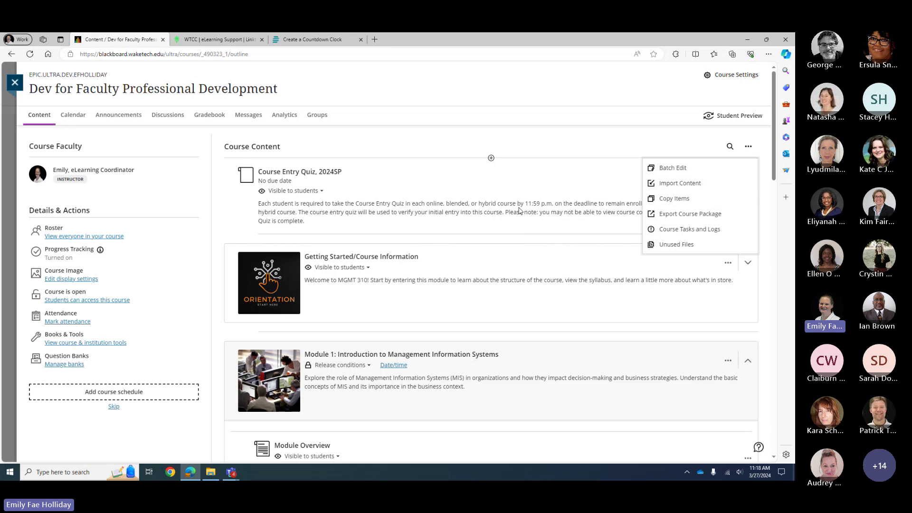
pyautogui.click(491, 161)
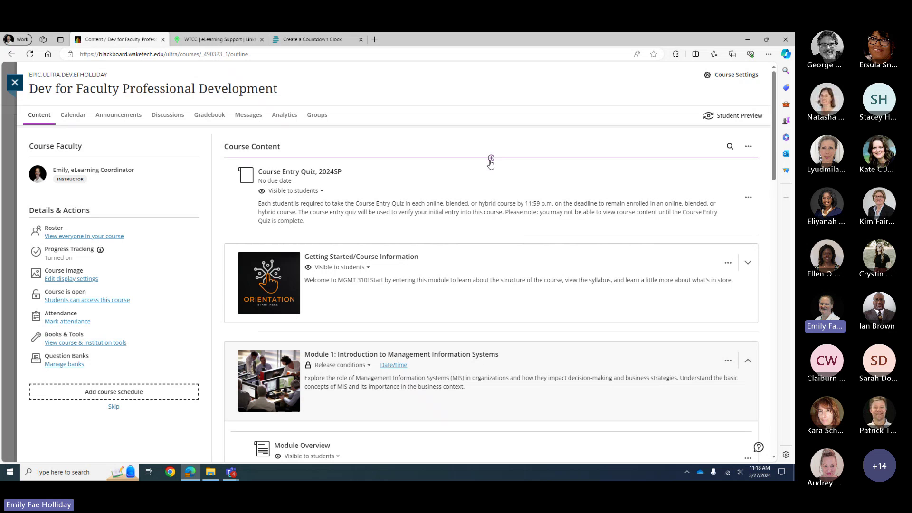
pyautogui.click(491, 158)
pyautogui.click(488, 189)
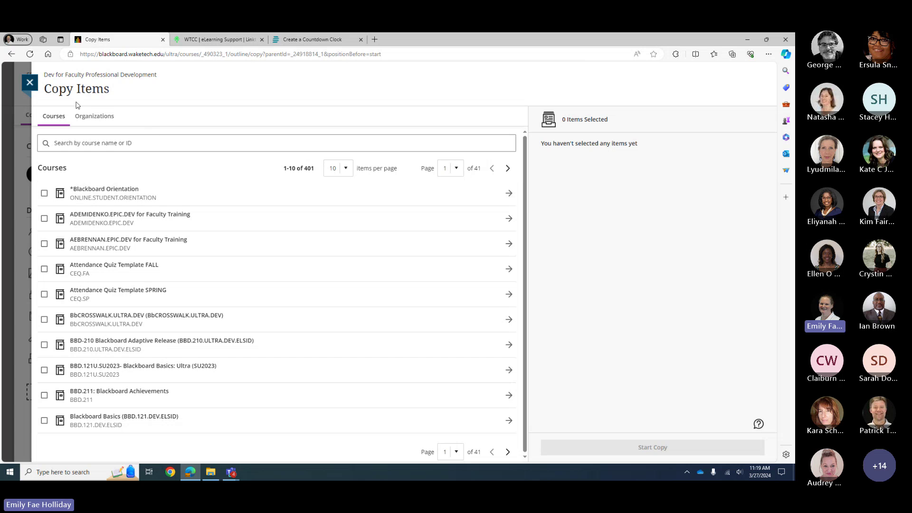
pyautogui.click(30, 83)
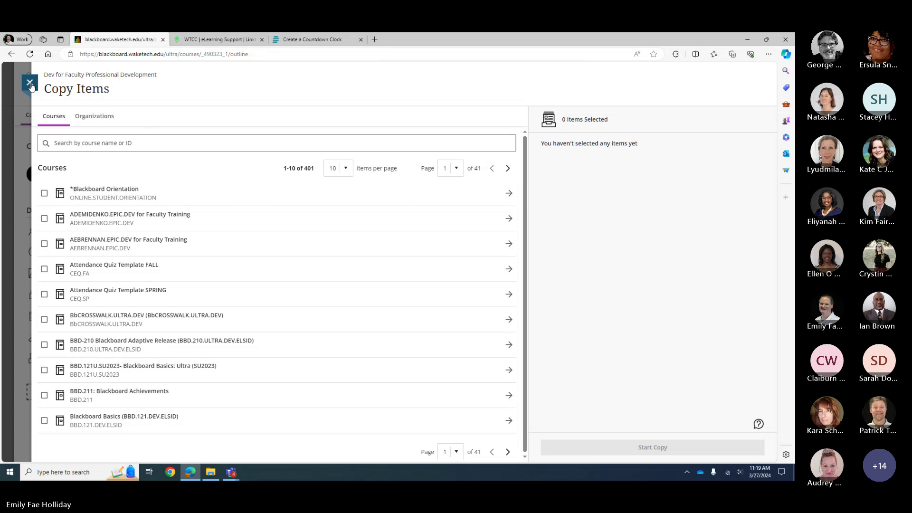
# Create a new test below the module1 assignment in Module 1, and check which question types it offers
pyautogui.scroll(-4, 401, 238)
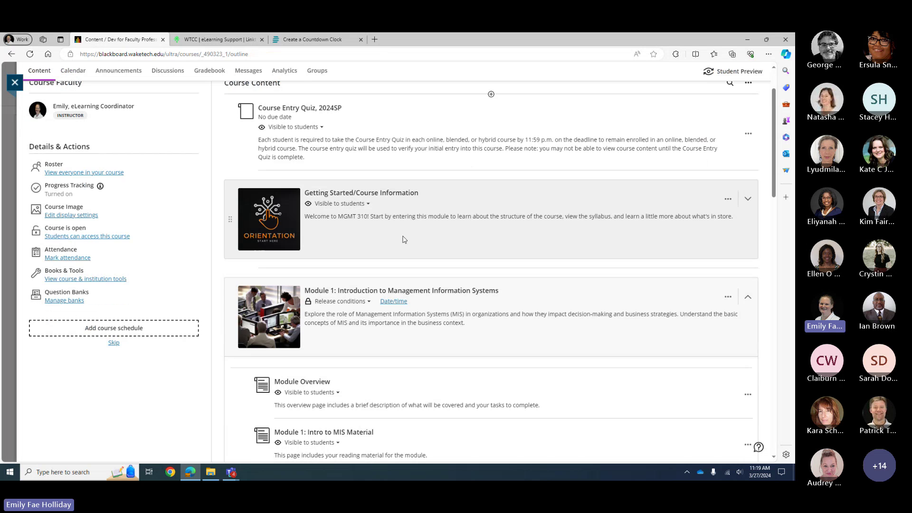
pyautogui.scroll(-8, 423, 287)
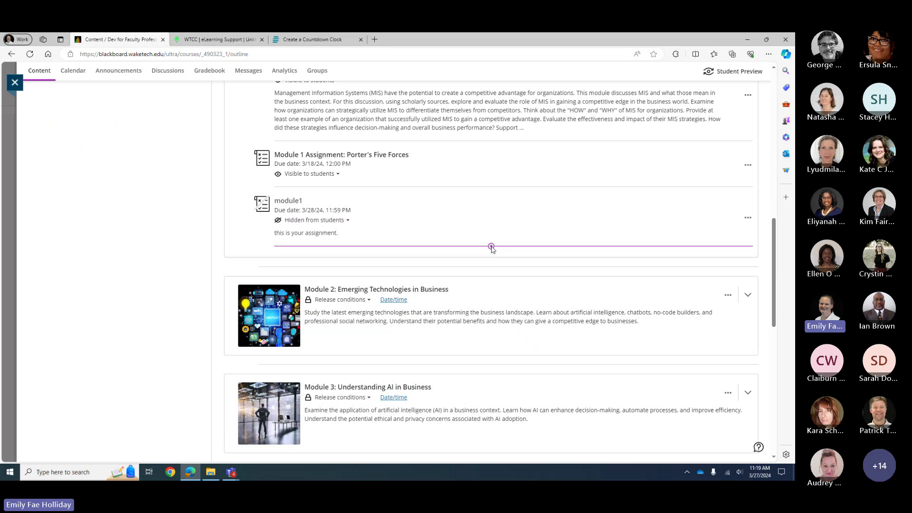
pyautogui.click(491, 247)
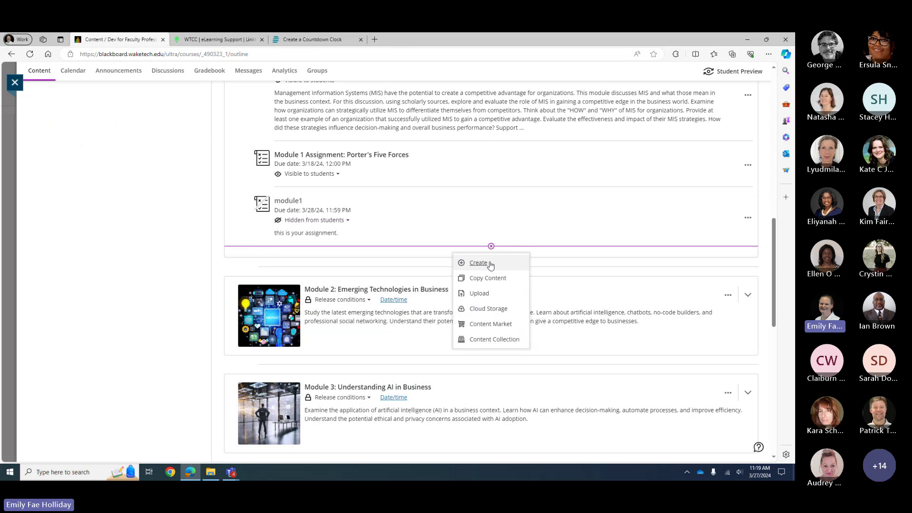
pyautogui.click(490, 264)
pyautogui.click(645, 339)
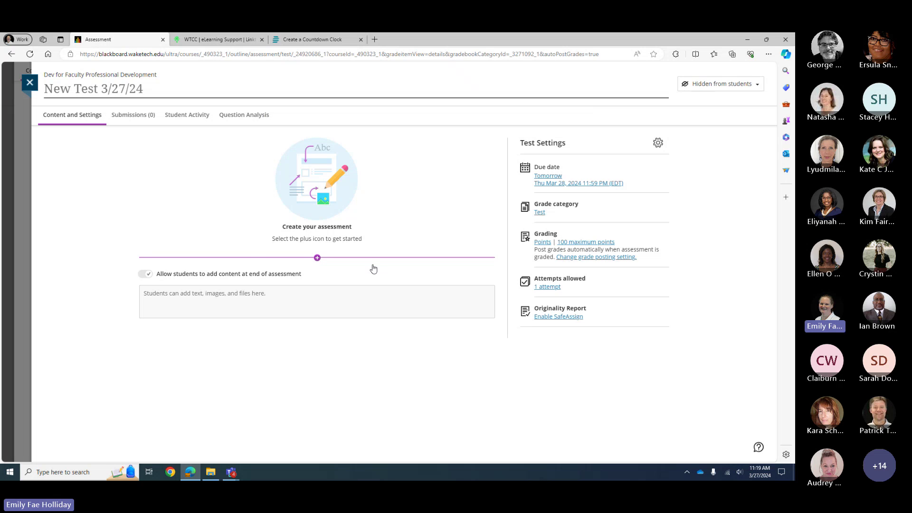
pyautogui.click(322, 262)
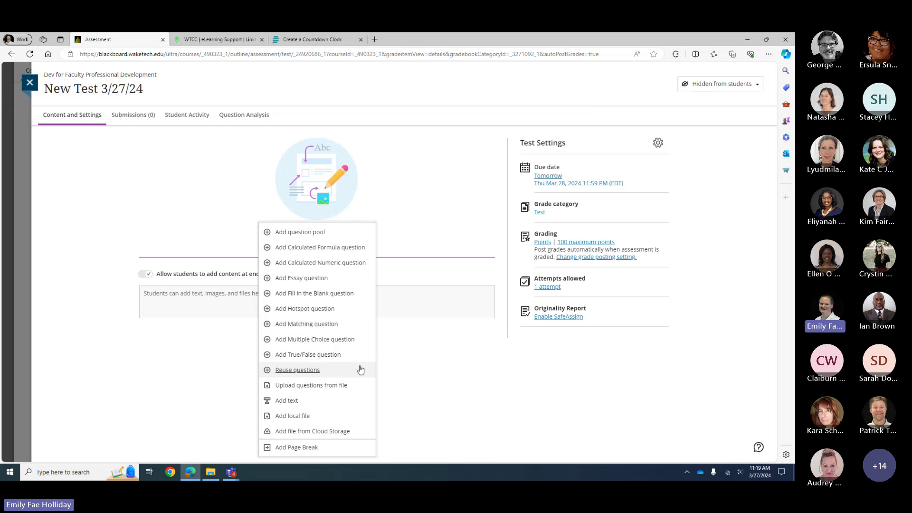
pyautogui.click(430, 362)
# Try an essay question in the new test, open its example of a correct response, and cancel the question
pyautogui.click(316, 257)
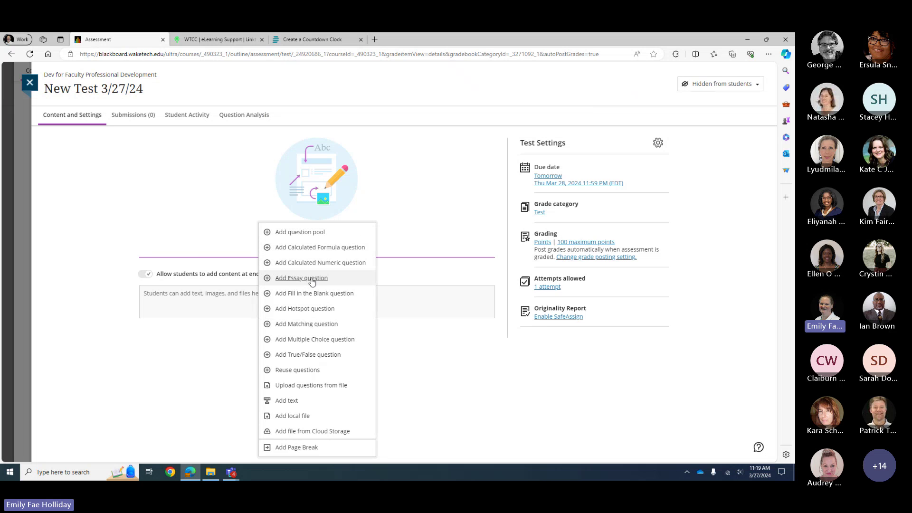
pyautogui.click(311, 280)
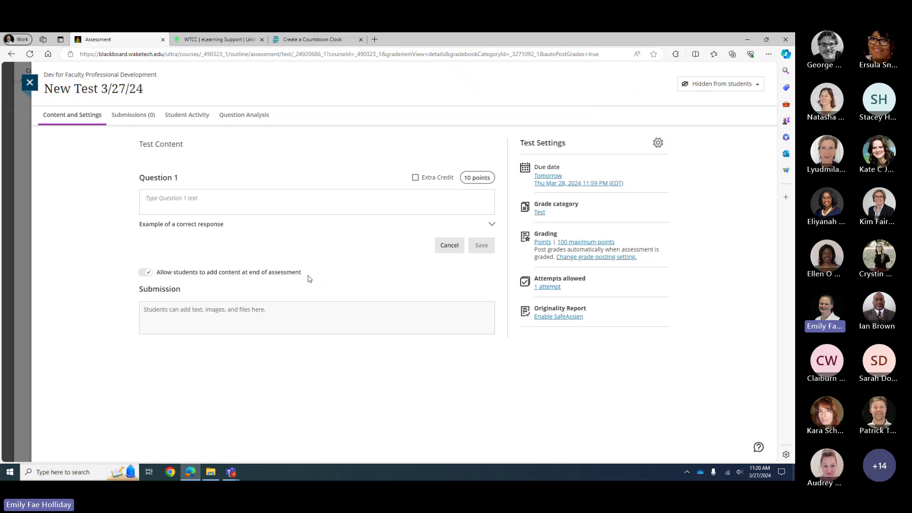
pyautogui.click(330, 211)
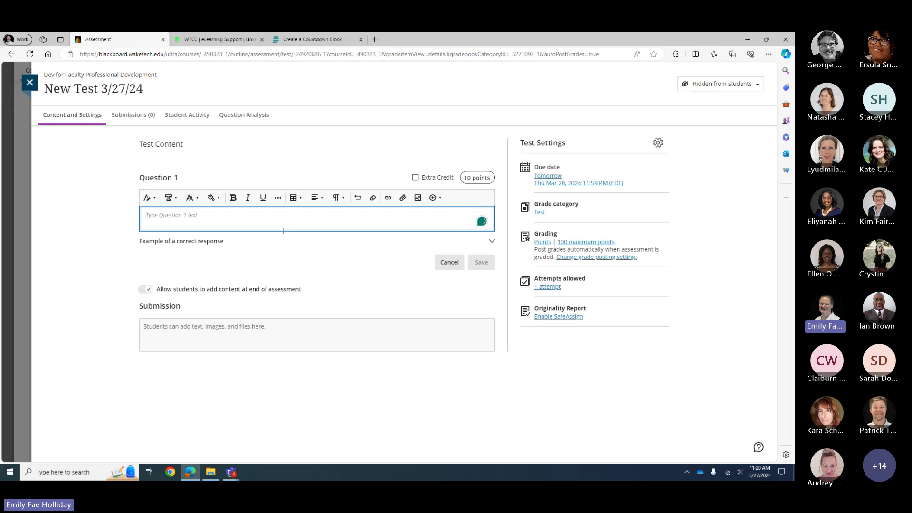
pyautogui.click(280, 241)
pyautogui.click(271, 253)
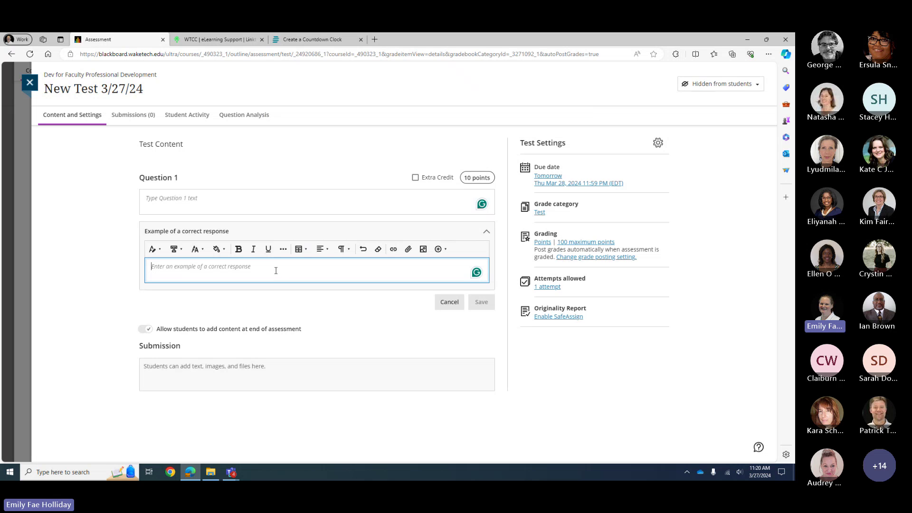
pyautogui.click(437, 302)
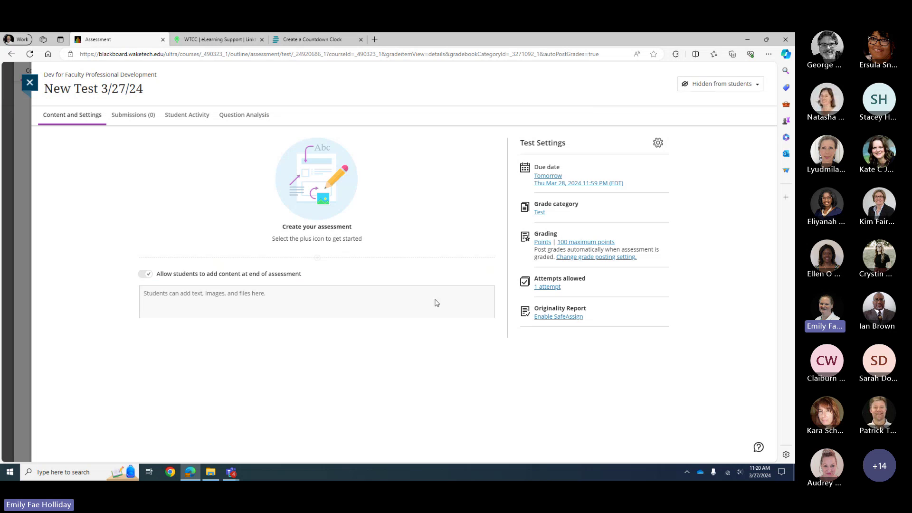
# Try a multiple choice question with automated feedback enabled, cancel it, and leave the test for the course content
pyautogui.click(316, 258)
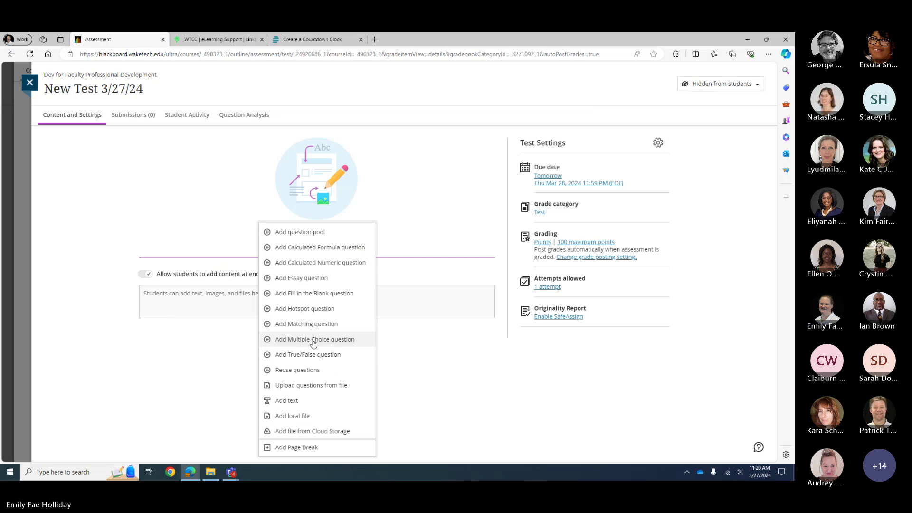
pyautogui.click(313, 340)
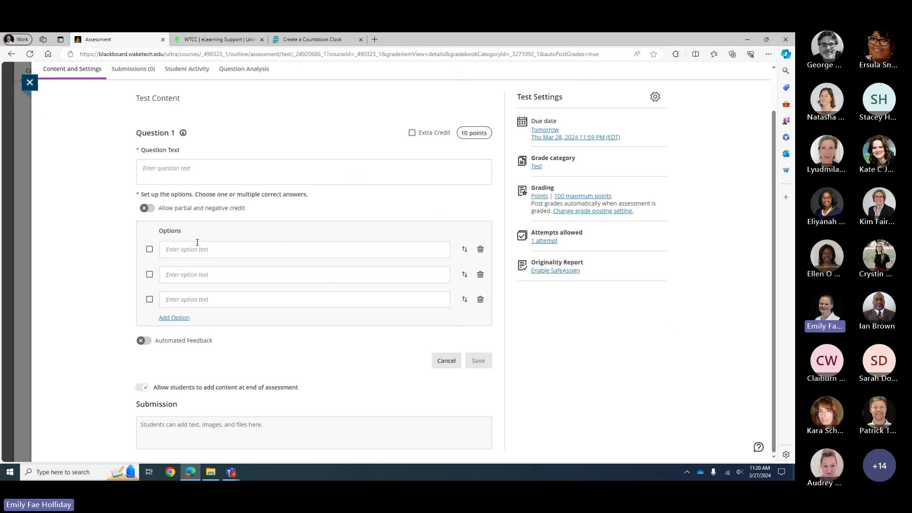
pyautogui.click(172, 173)
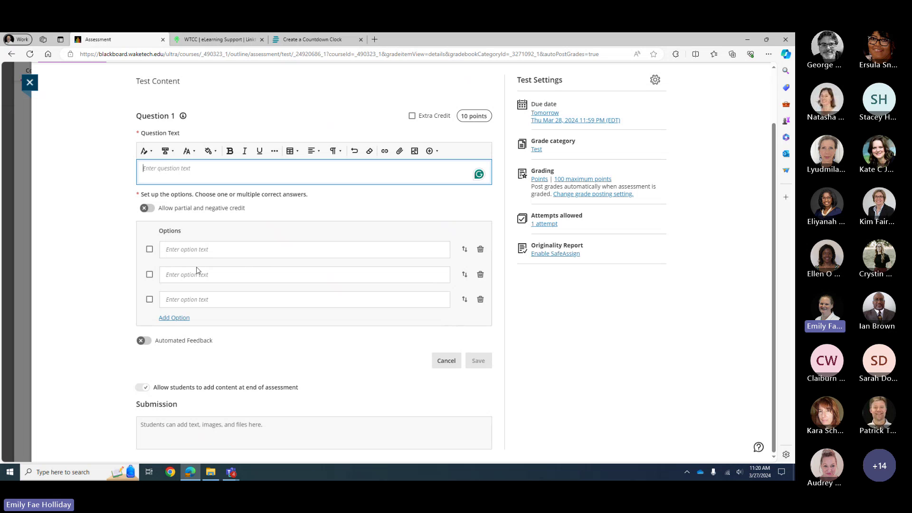
pyautogui.click(146, 341)
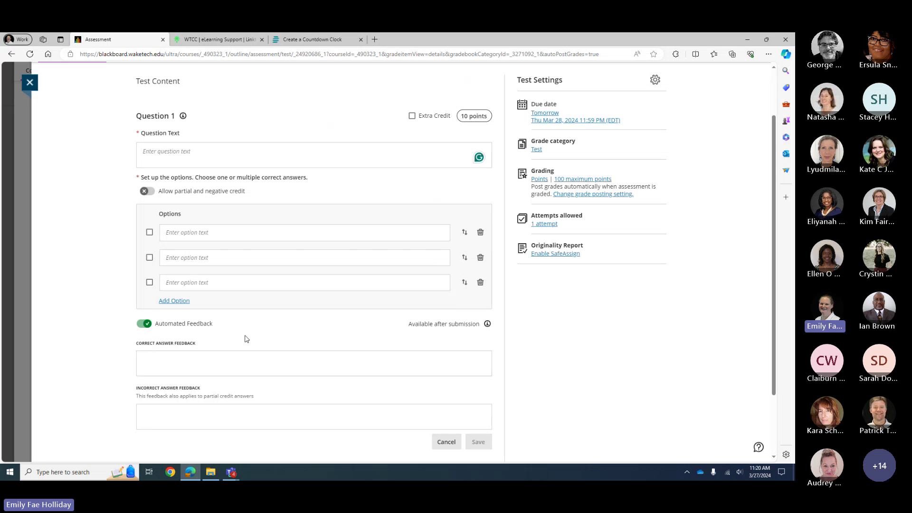
pyautogui.scroll(2, 277, 309)
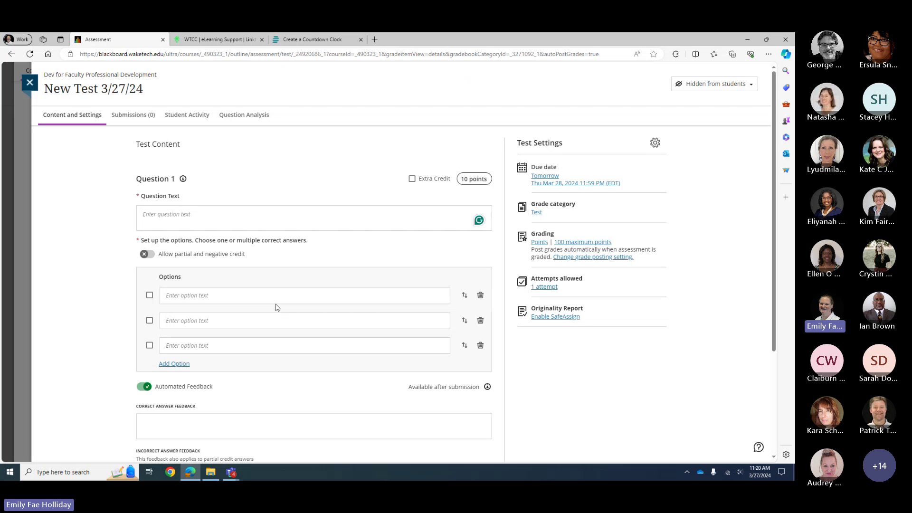
pyautogui.scroll(-4, 275, 306)
pyautogui.click(435, 368)
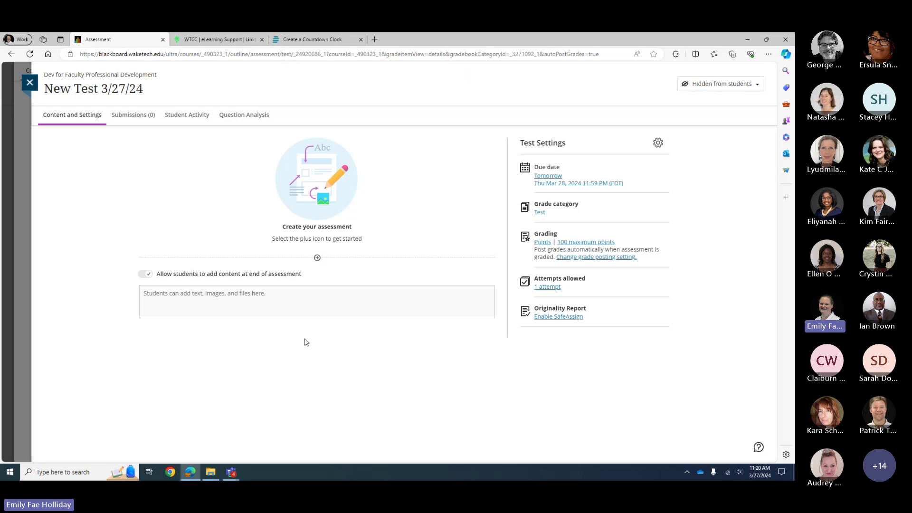
pyautogui.click(30, 83)
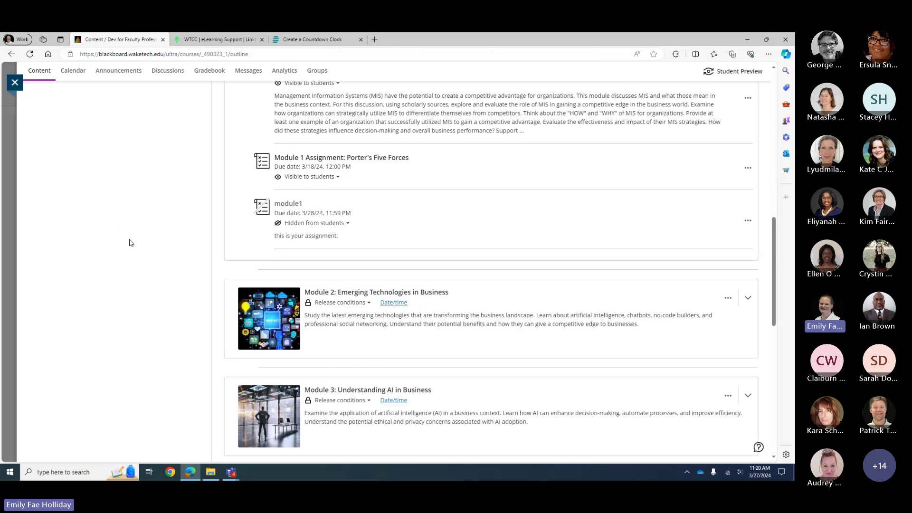
# Check the course overview, open the gradebook briefly, and return to the course content
pyautogui.scroll(10, 131, 243)
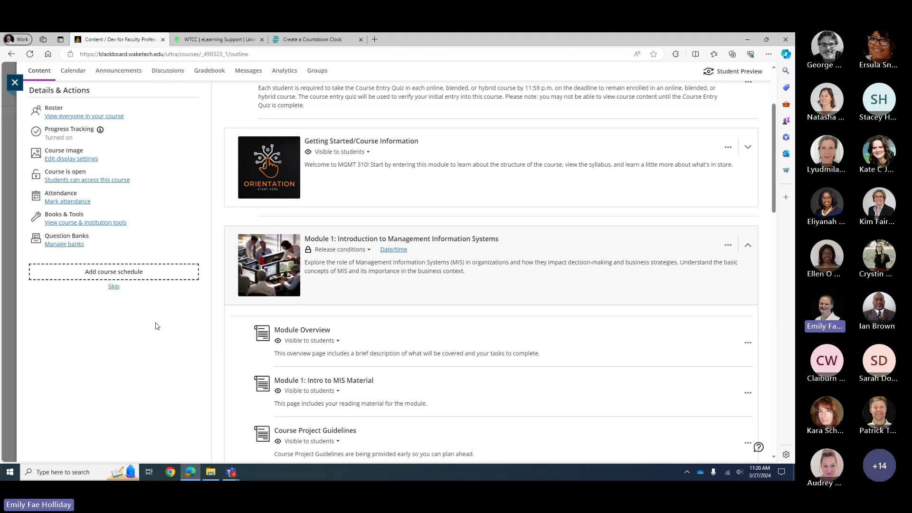
pyautogui.scroll(3, 157, 326)
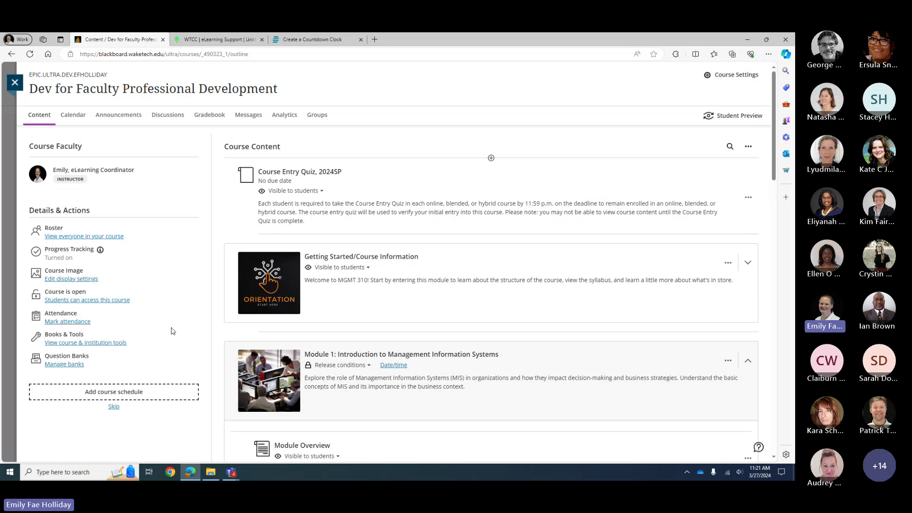
pyautogui.click(208, 116)
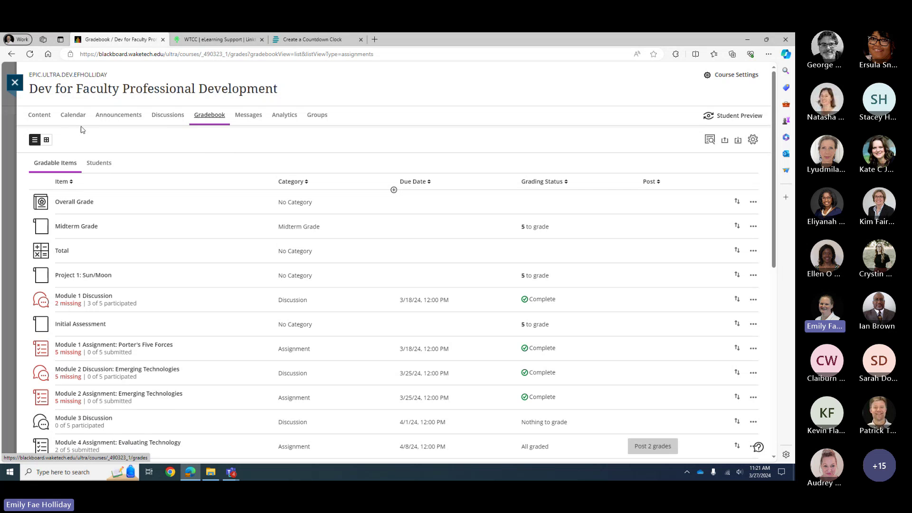
pyautogui.click(40, 116)
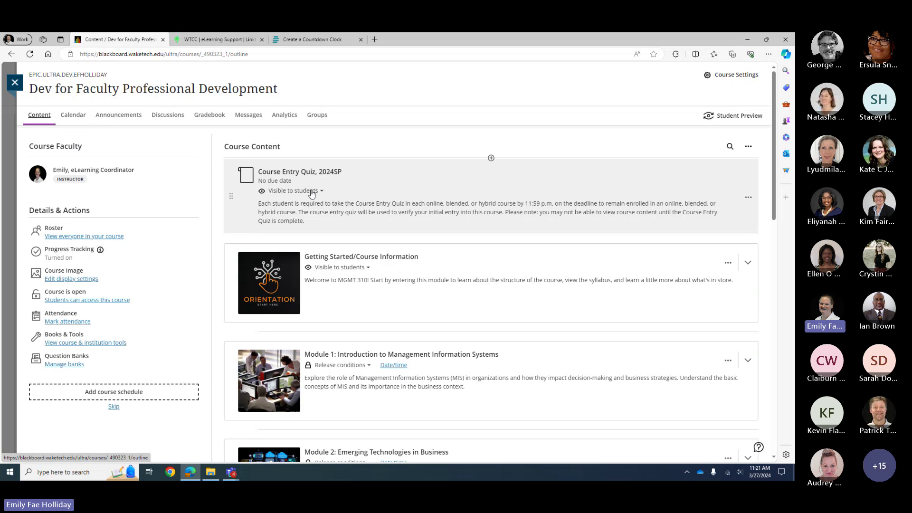
# Expand Module 4: Evaluating Technology Solutions and look through the pages, assignment and discussion it contains
pyautogui.scroll(-5, 397, 332)
pyautogui.scroll(-2, 397, 336)
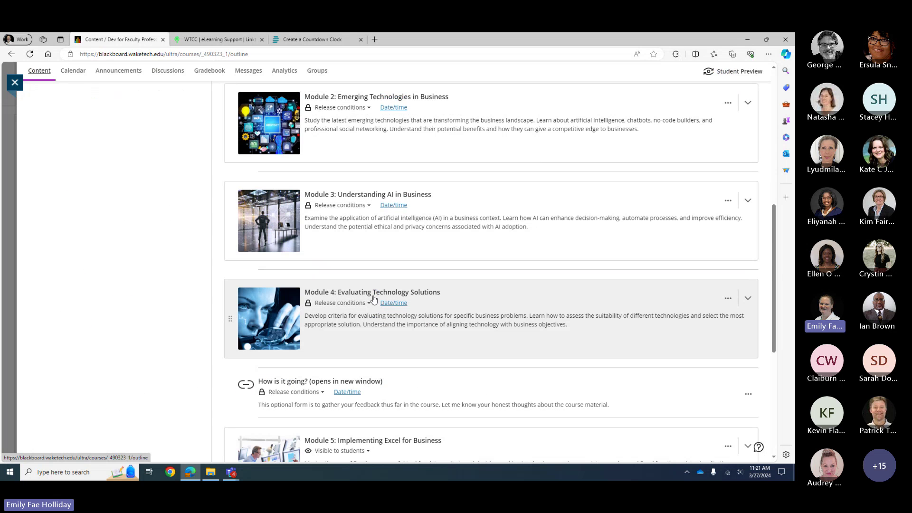
pyautogui.click(421, 300)
pyautogui.scroll(-3, 425, 300)
pyautogui.scroll(-3, 428, 302)
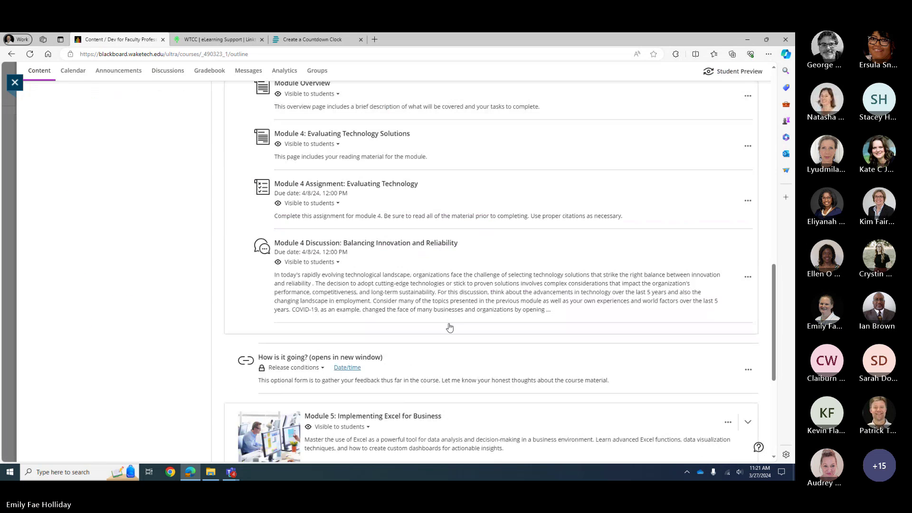
pyautogui.scroll(8, 467, 327)
pyautogui.scroll(5, 466, 327)
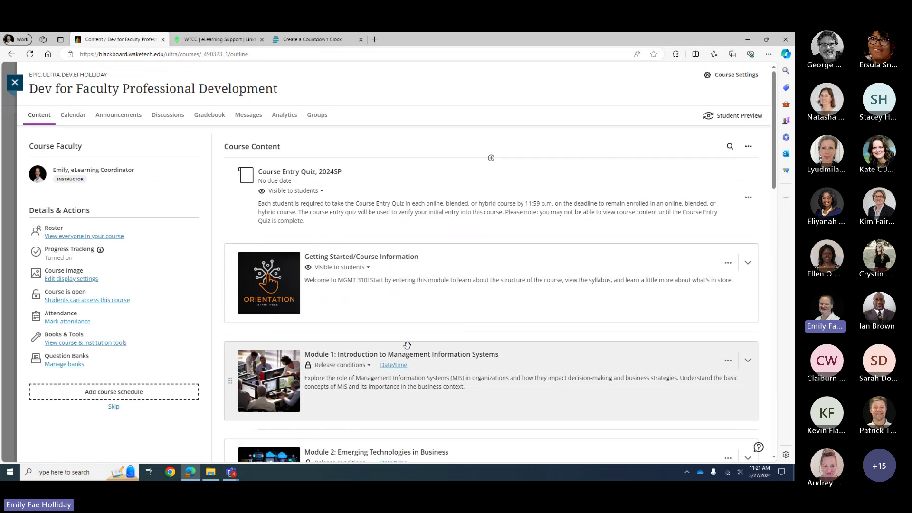
# Expand Module 1 in the course content and open its module1 assignment for editing
pyautogui.click(409, 348)
pyautogui.scroll(-6, 413, 350)
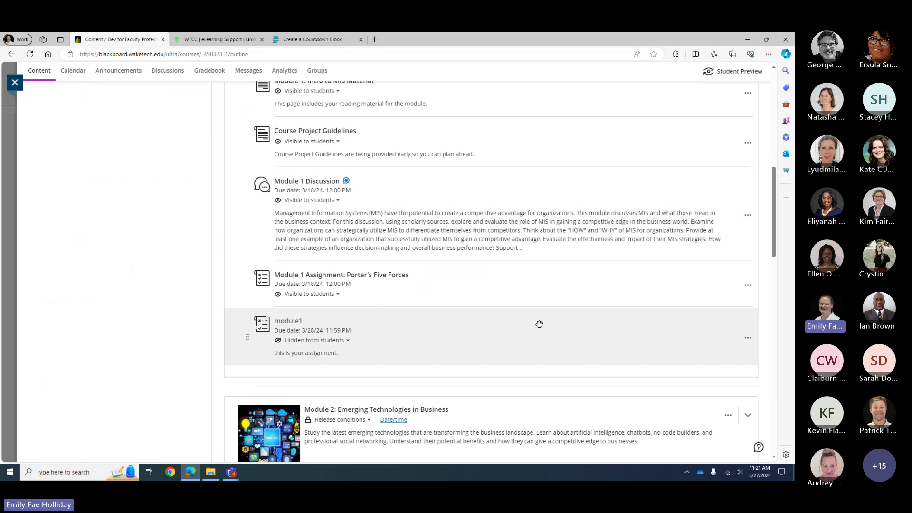
pyautogui.click(747, 338)
pyautogui.click(721, 350)
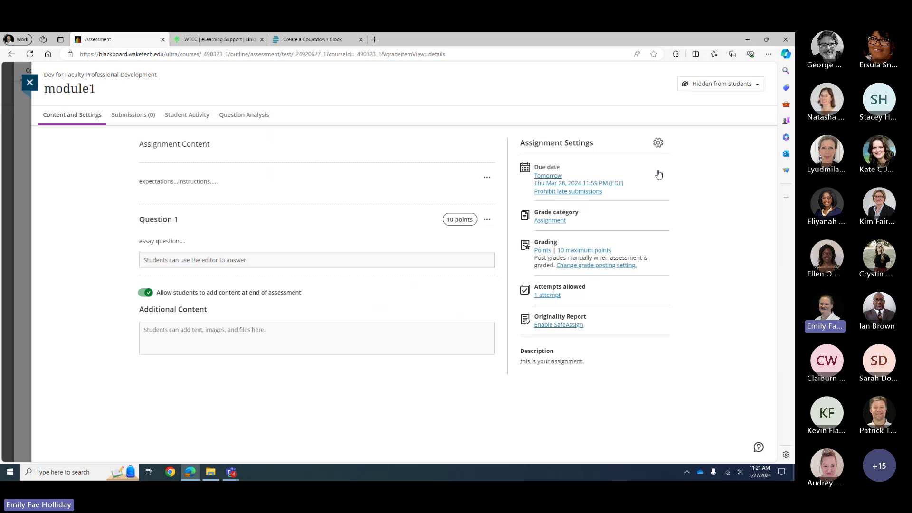
# Check the grading rubric option among the additional tools in the module1 assignment settings, and close the settings
pyautogui.click(657, 144)
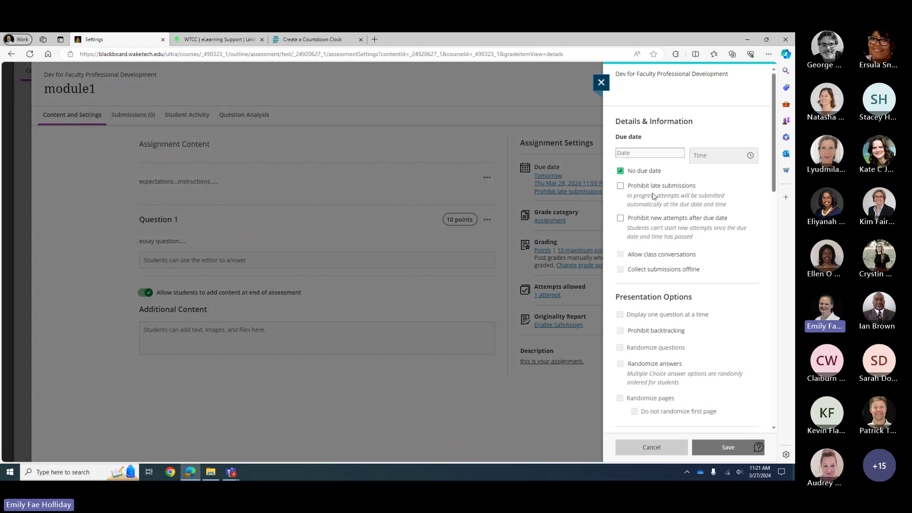
pyautogui.scroll(-10, 657, 238)
pyautogui.scroll(-7, 658, 239)
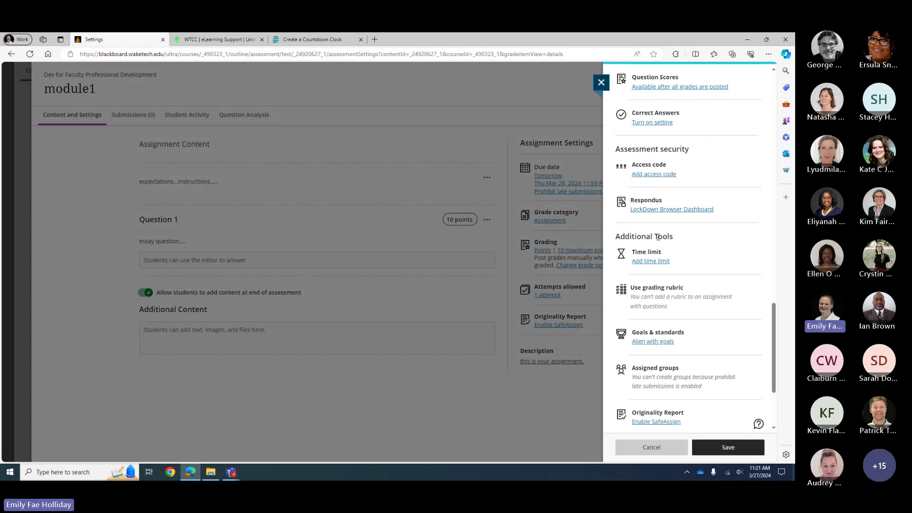
pyautogui.scroll(1, 688, 235)
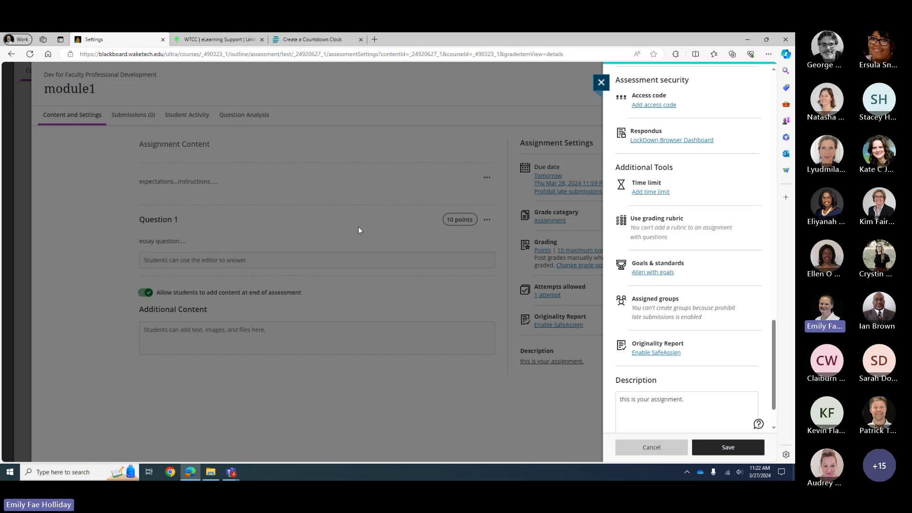
pyautogui.click(488, 340)
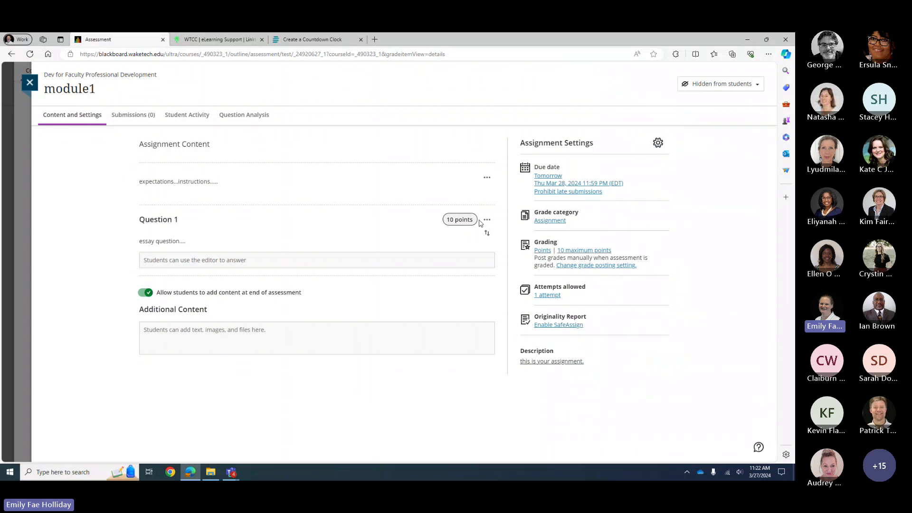
# Delete the essay question, Question 1, from the module1 assignment
pyautogui.click(487, 220)
pyautogui.click(453, 262)
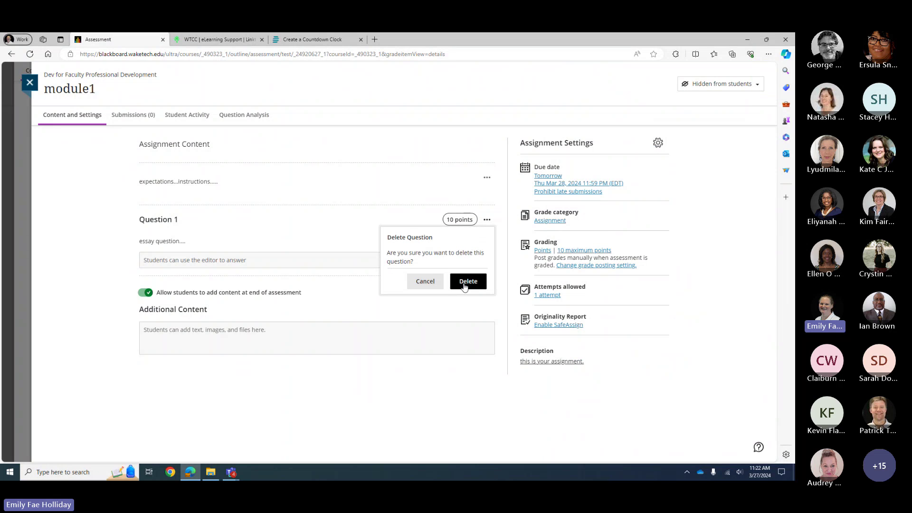
pyautogui.click(468, 283)
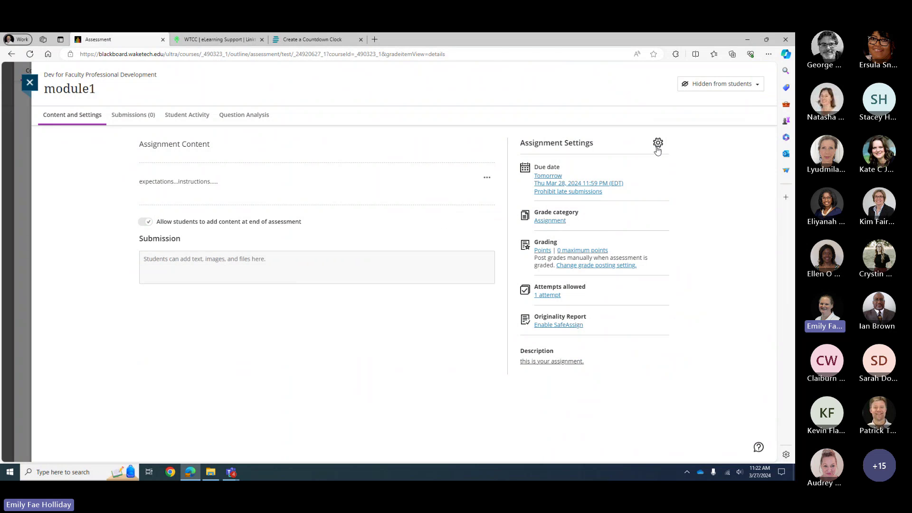
# Try creating a new grading rubric for the module1 assignment, look over its criteria, cancel it, and leave the assignment
pyautogui.click(657, 143)
pyautogui.scroll(-10, 677, 265)
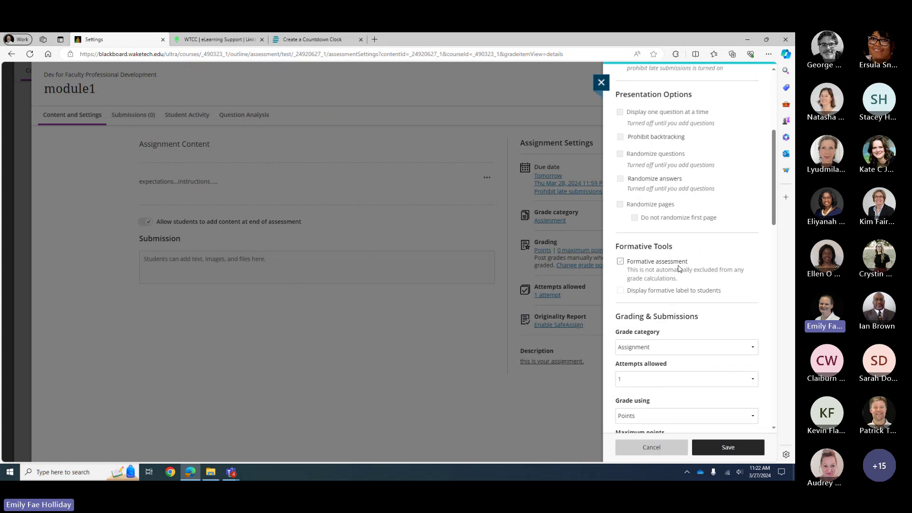
pyautogui.scroll(-7, 677, 265)
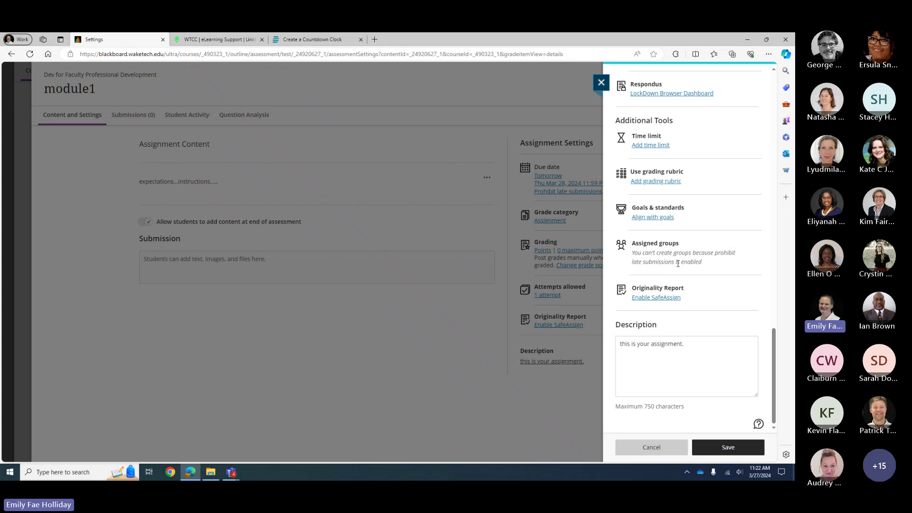
pyautogui.click(654, 182)
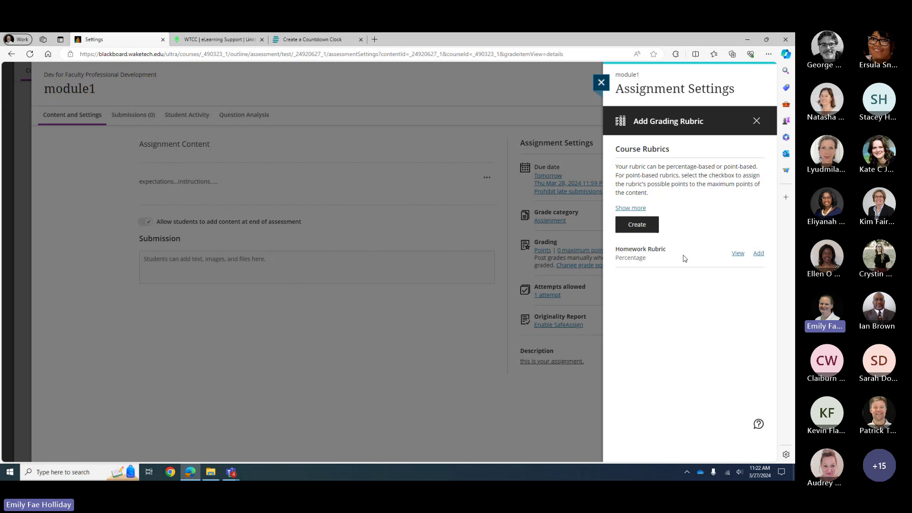
pyautogui.click(643, 226)
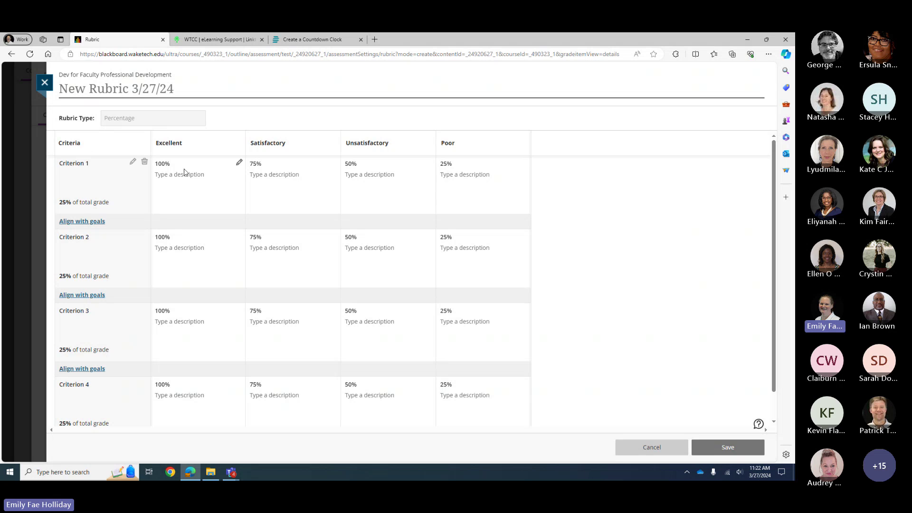
pyautogui.scroll(-1, 425, 192)
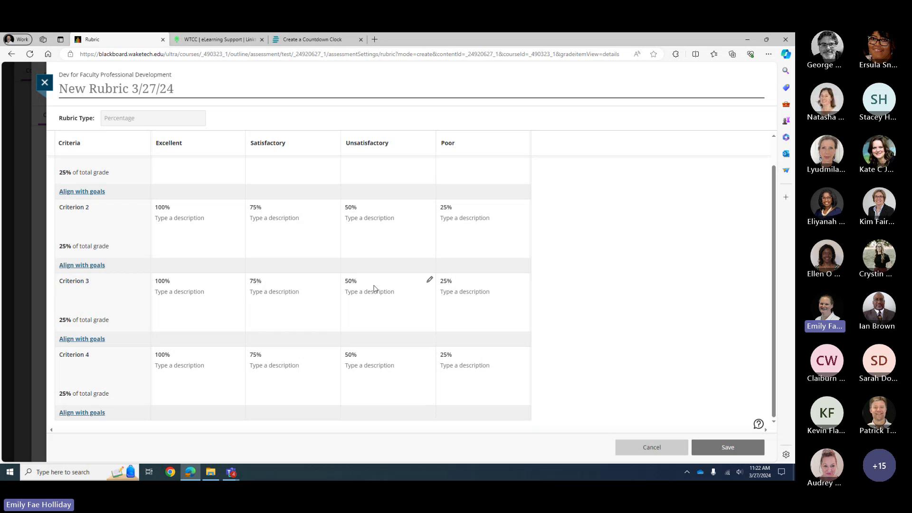
pyautogui.scroll(1, 366, 291)
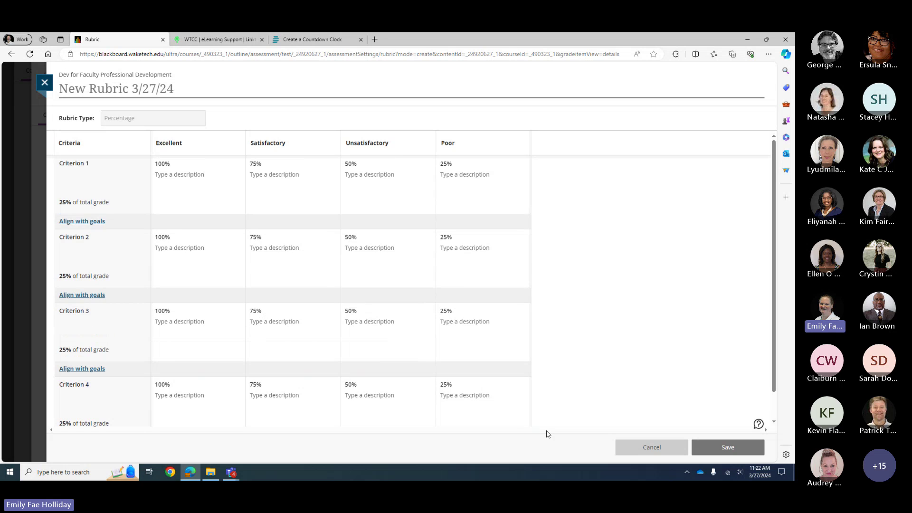
pyautogui.click(633, 455)
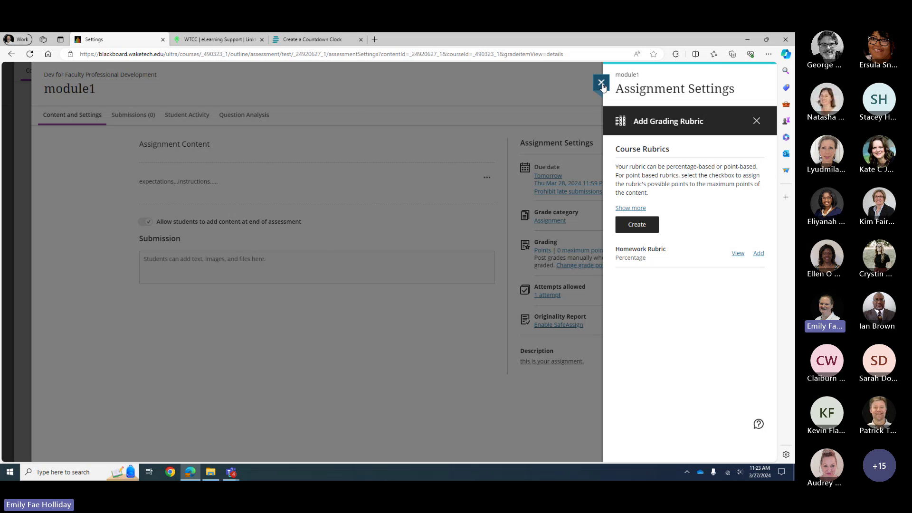
pyautogui.click(601, 84)
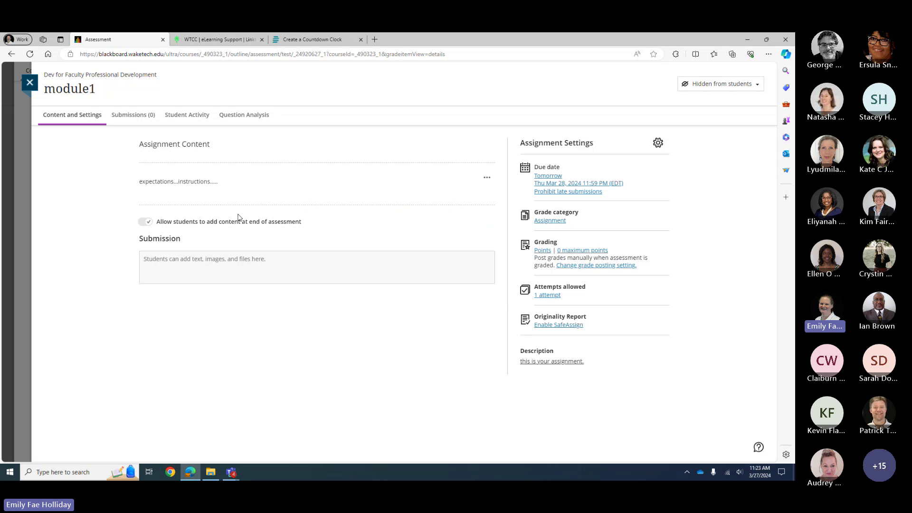
pyautogui.click(29, 84)
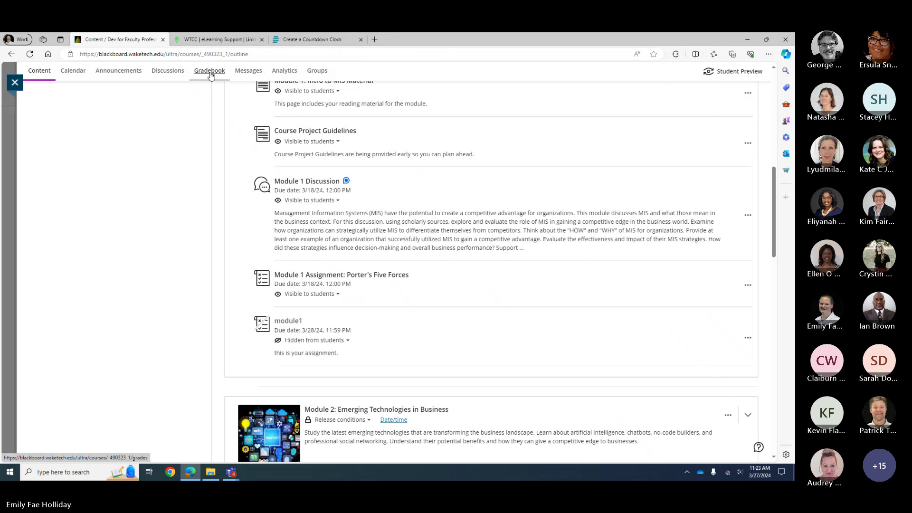
# Open the course gradebook and look through the list of gradable items
pyautogui.click(211, 72)
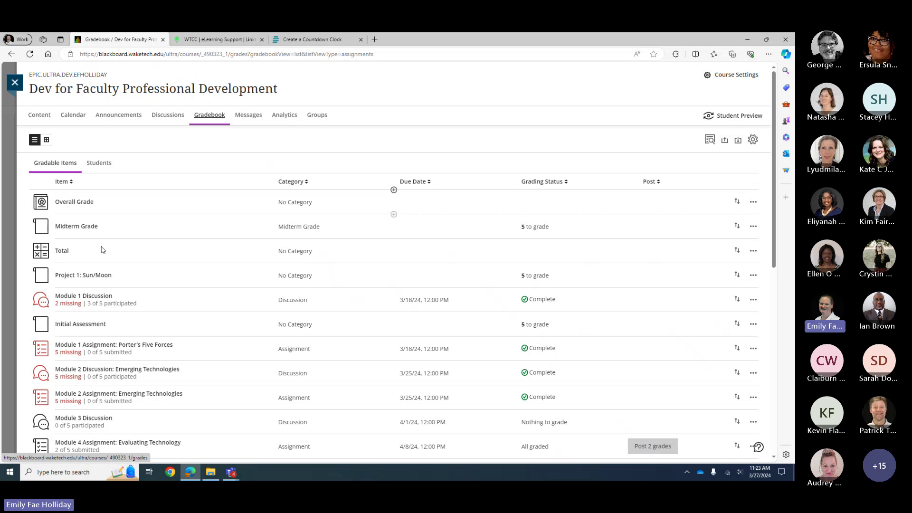
pyautogui.scroll(-4, 102, 250)
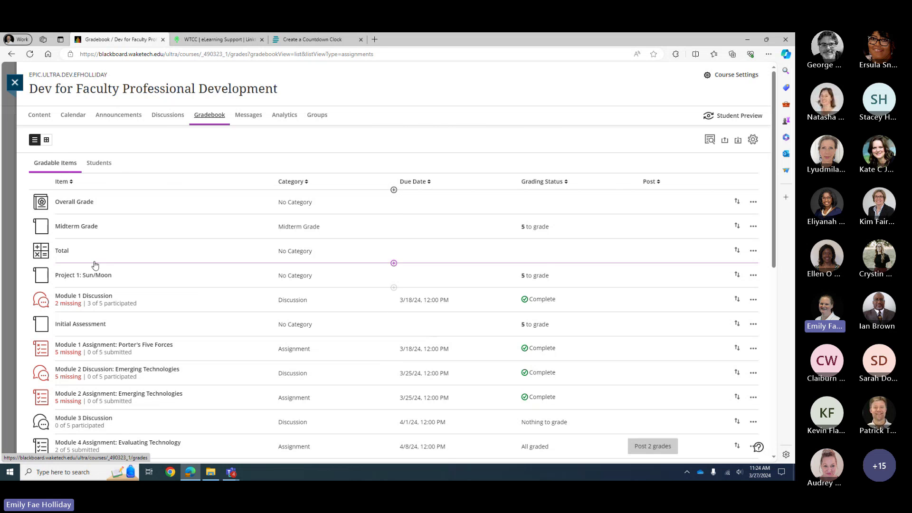
pyautogui.scroll(-4, 95, 285)
pyautogui.scroll(4, 179, 304)
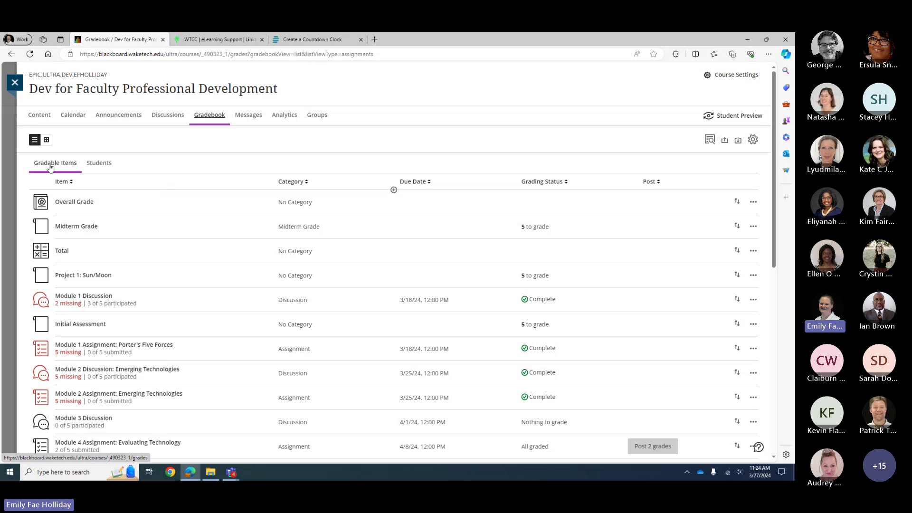
# Show the gradebook by students, open the third listed student's record, and look through all of their grades
pyautogui.click(99, 164)
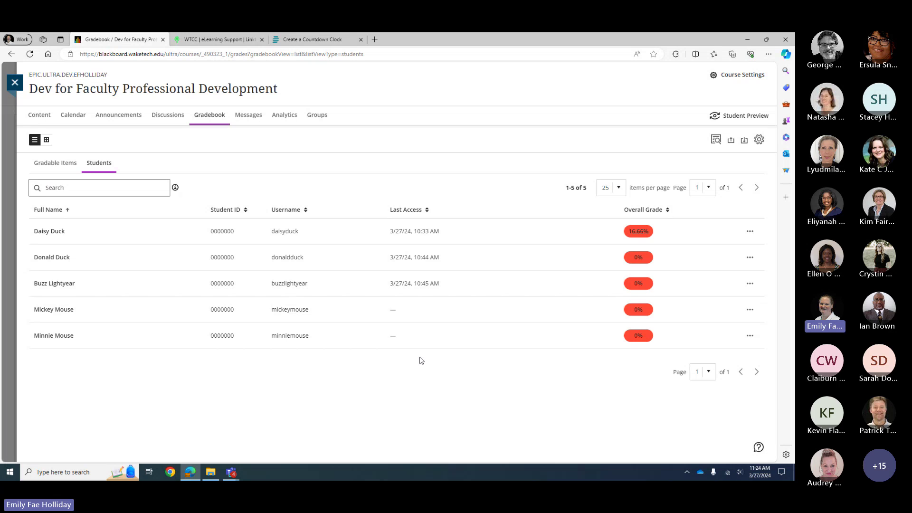
pyautogui.click(406, 287)
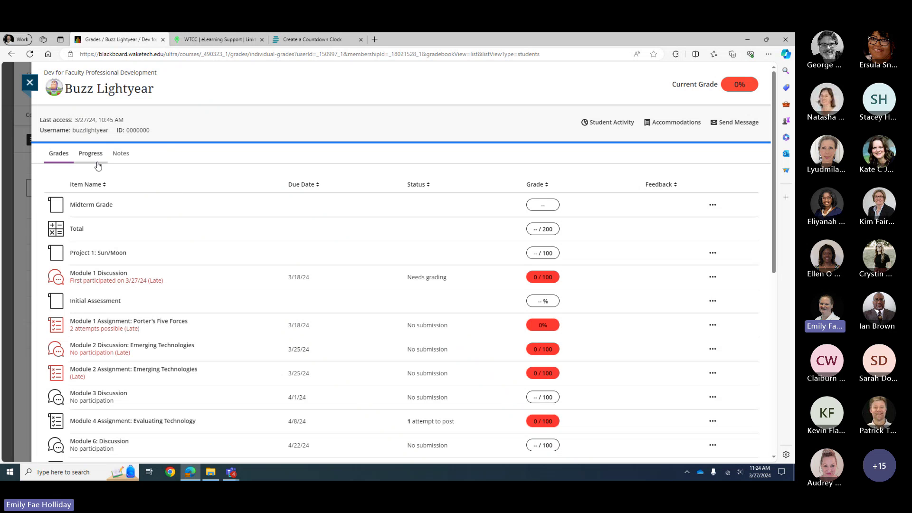
pyautogui.scroll(-4, 137, 242)
pyautogui.scroll(-4, 139, 250)
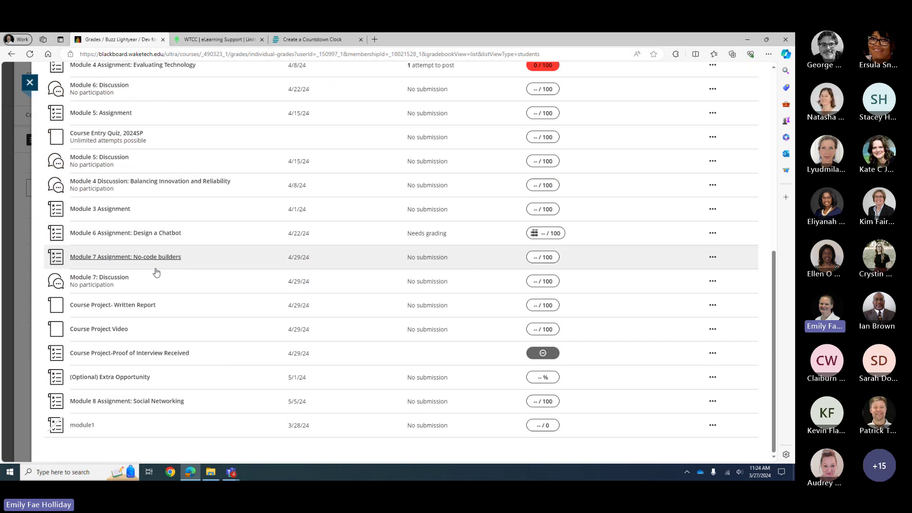
pyautogui.scroll(9, 190, 273)
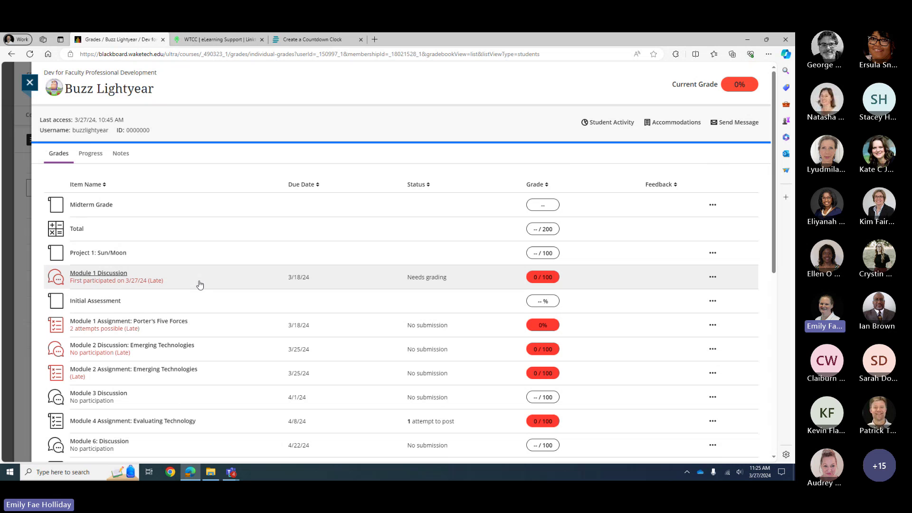
# Review the student's progress through the course items and modules
pyautogui.click(90, 157)
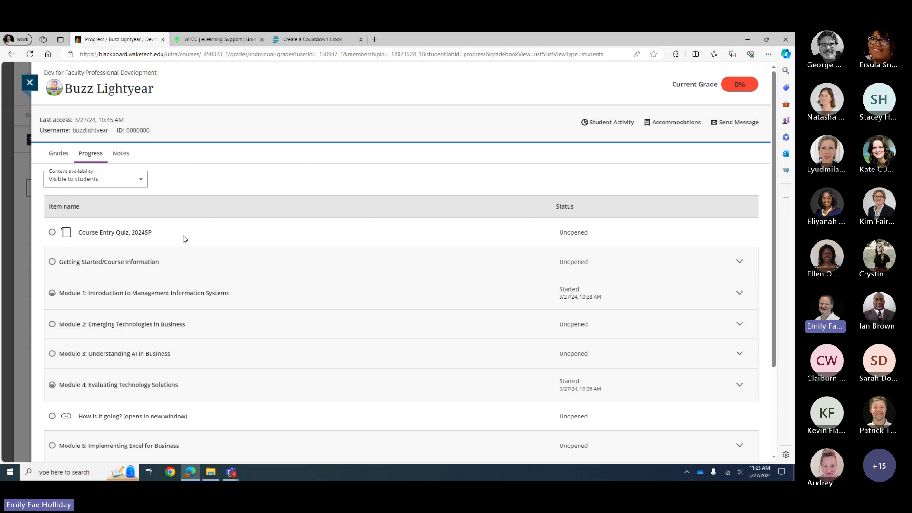
pyautogui.scroll(-2, 183, 238)
pyautogui.scroll(2, 402, 209)
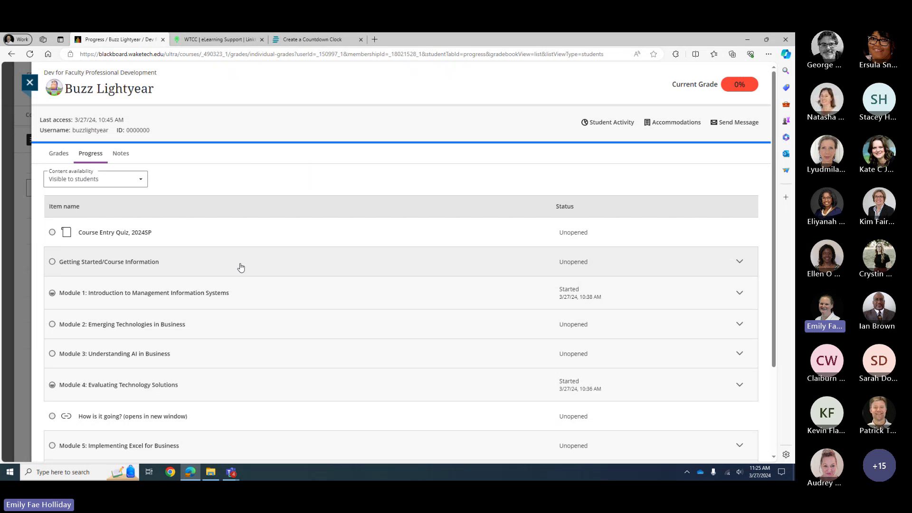
pyautogui.scroll(-2, 328, 266)
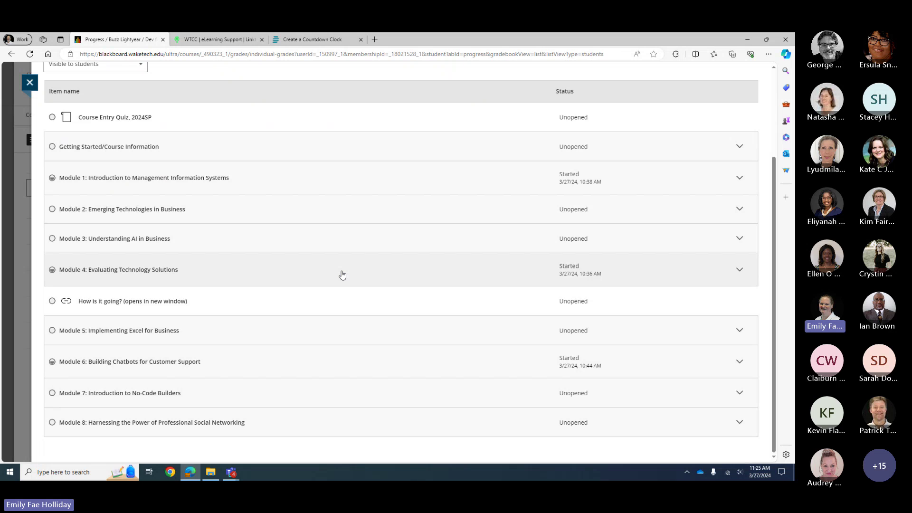
pyautogui.scroll(2, 342, 274)
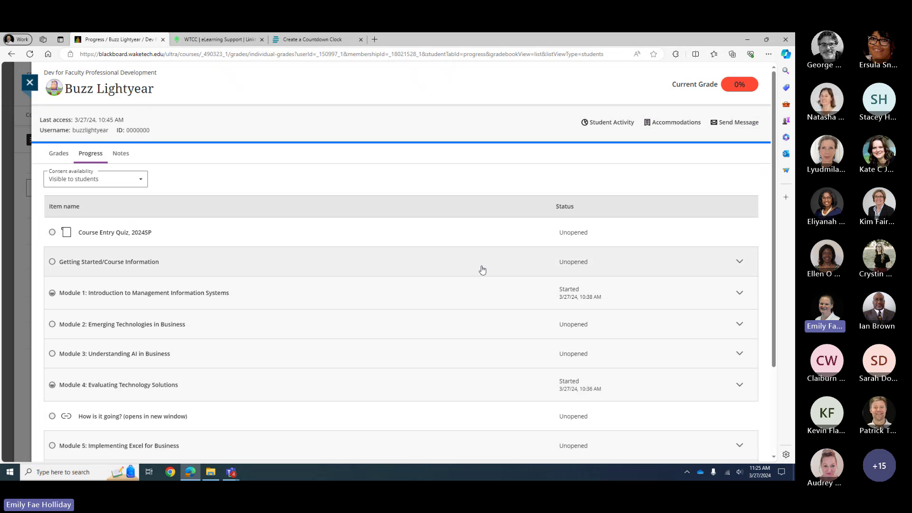
# Expand Module 1 in the student's progress list, review the status of its items and the other modules, and close the student's record
pyautogui.click(739, 293)
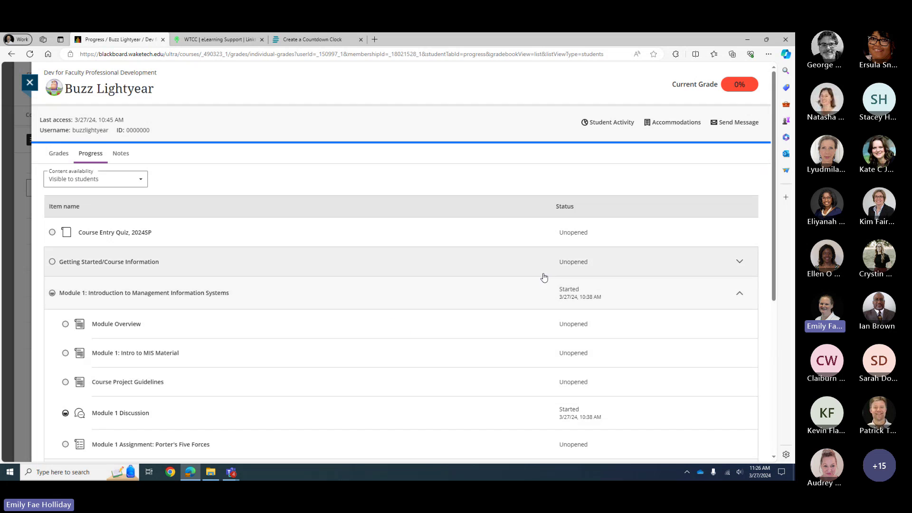
pyautogui.scroll(-3, 543, 277)
pyautogui.scroll(3, 400, 295)
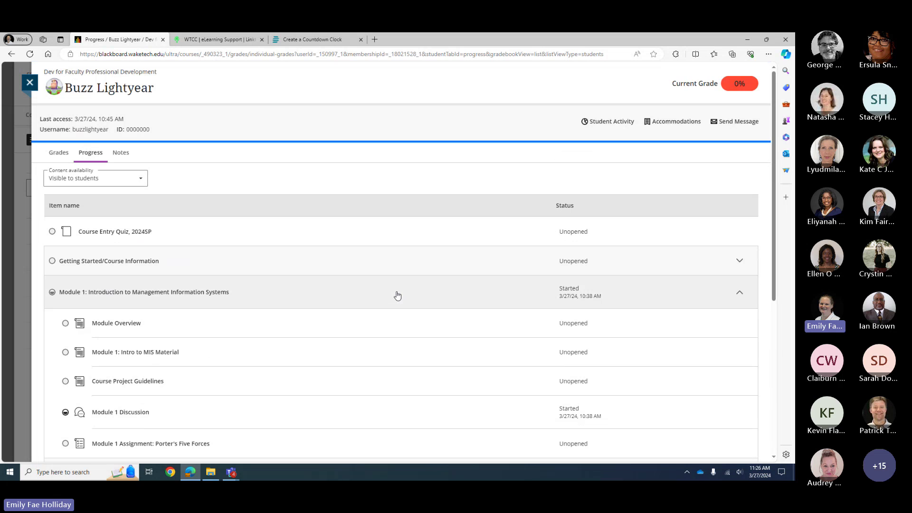
pyautogui.scroll(-2, 394, 294)
pyautogui.scroll(1, 391, 294)
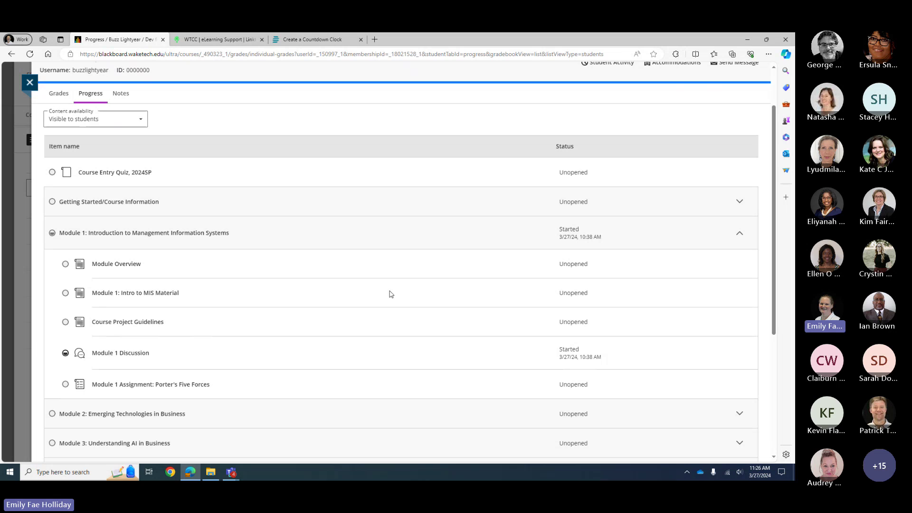
pyautogui.scroll(1, 391, 294)
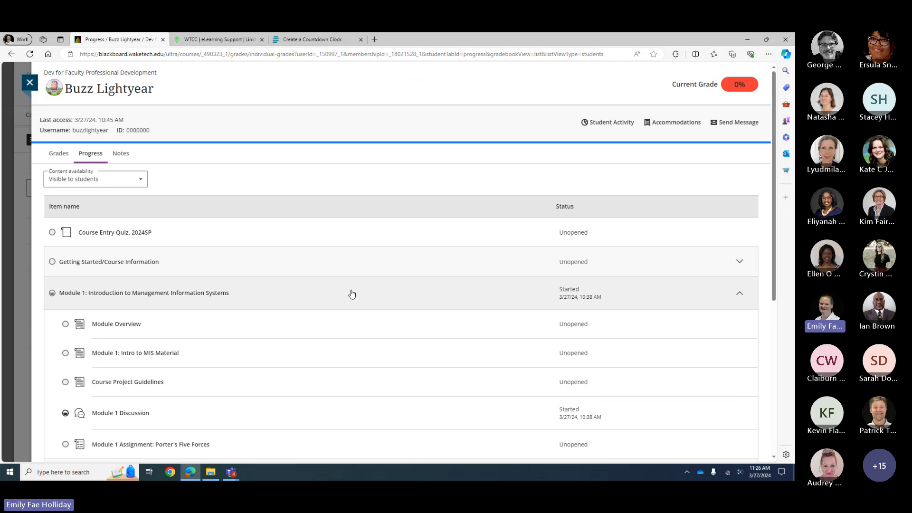
pyautogui.scroll(-2, 549, 292)
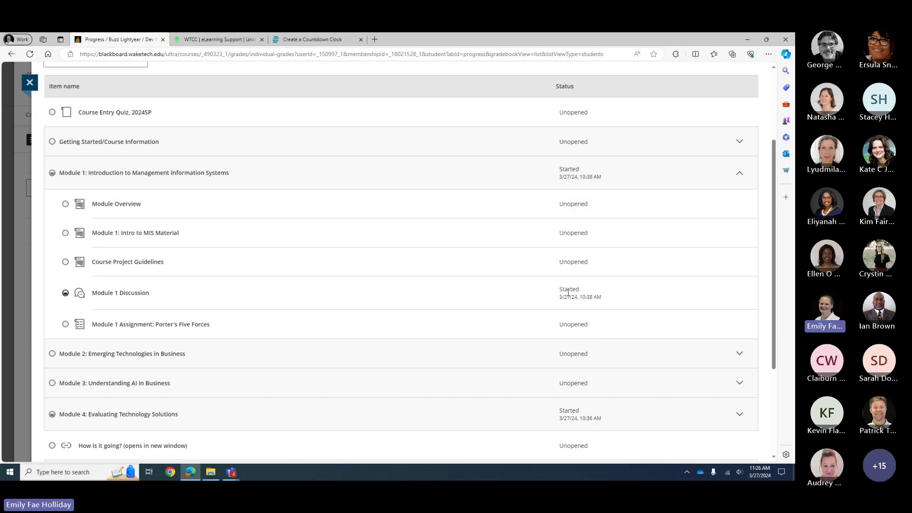
pyautogui.scroll(-2, 568, 292)
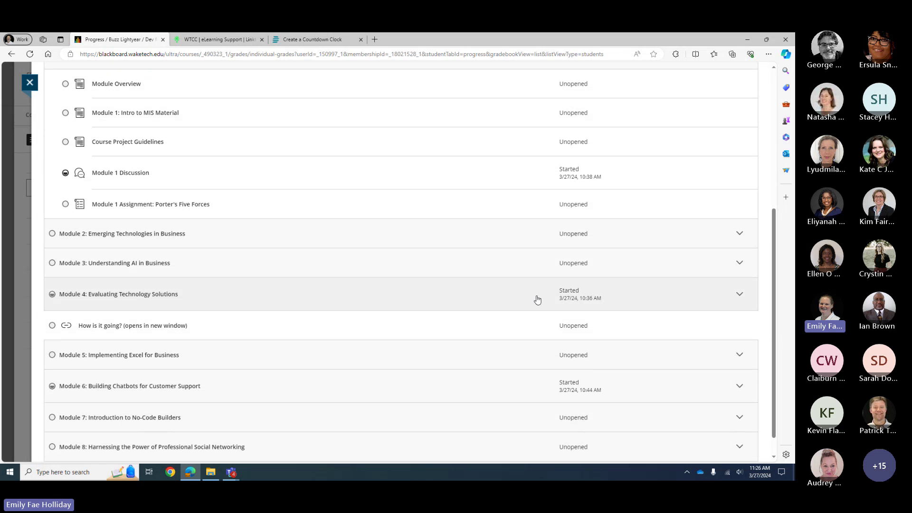
pyautogui.scroll(-1, 497, 326)
pyautogui.scroll(5, 456, 328)
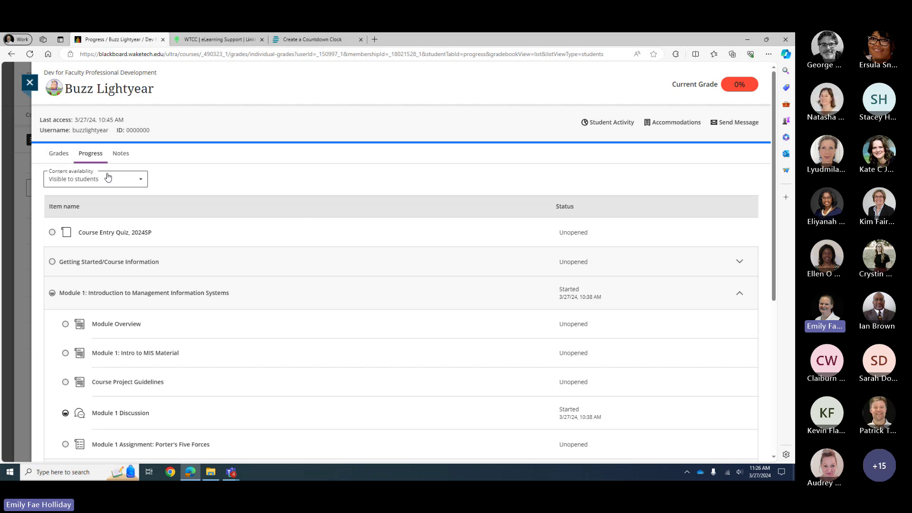
pyautogui.click(29, 83)
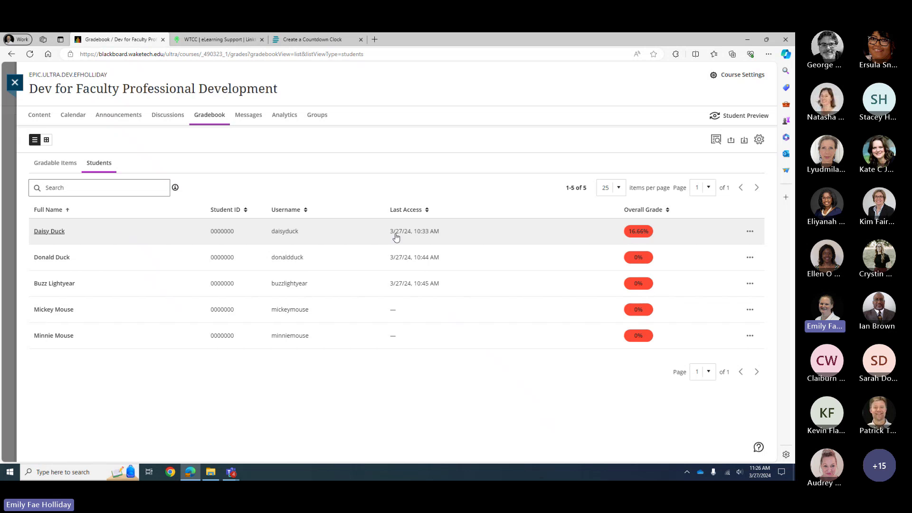
# Give the first listed student a due date accommodation and a time limit accommodation with unlimited time, and save them
pyautogui.click(750, 233)
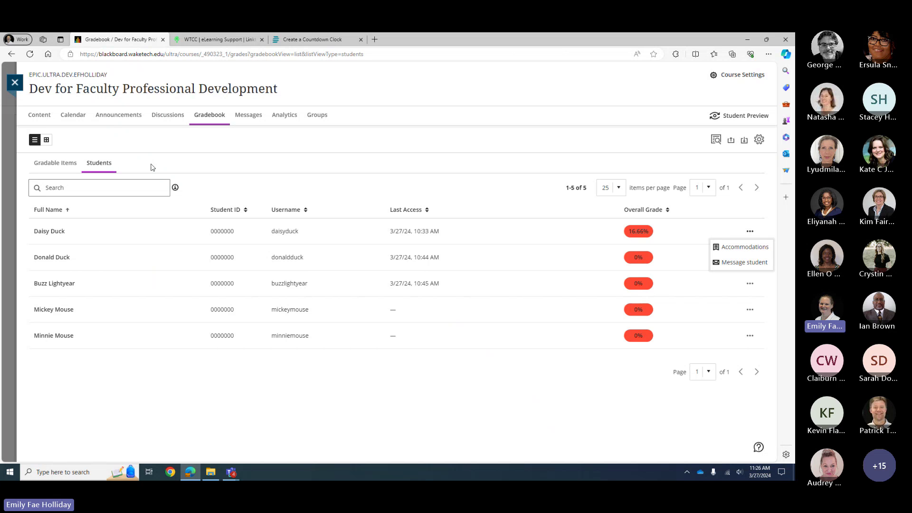
pyautogui.click(744, 247)
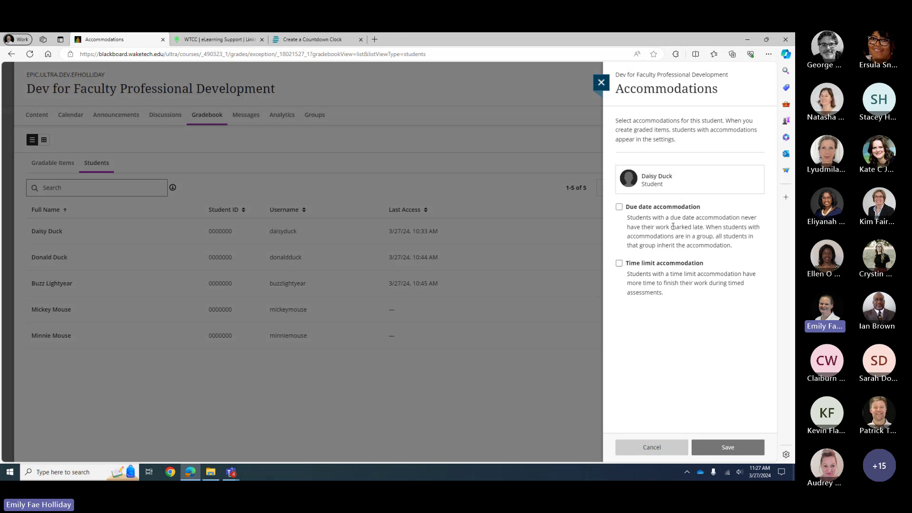
pyautogui.click(619, 209)
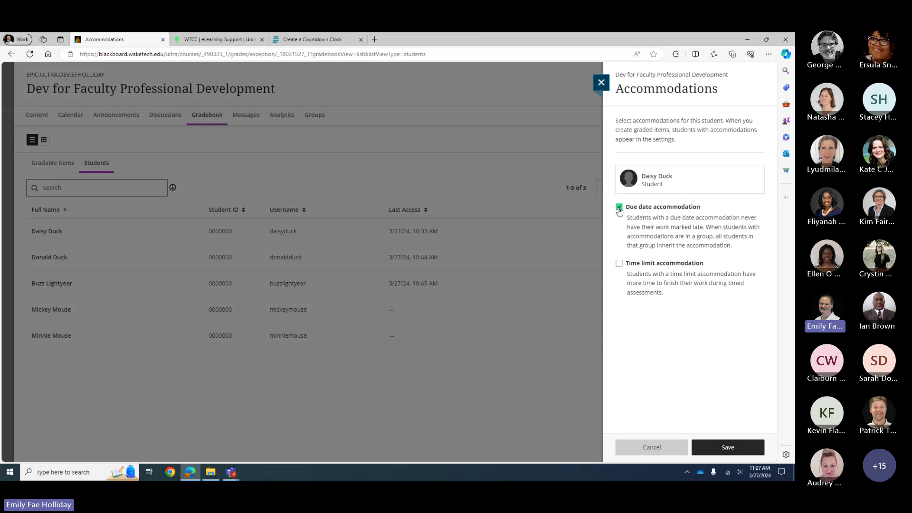
pyautogui.click(620, 264)
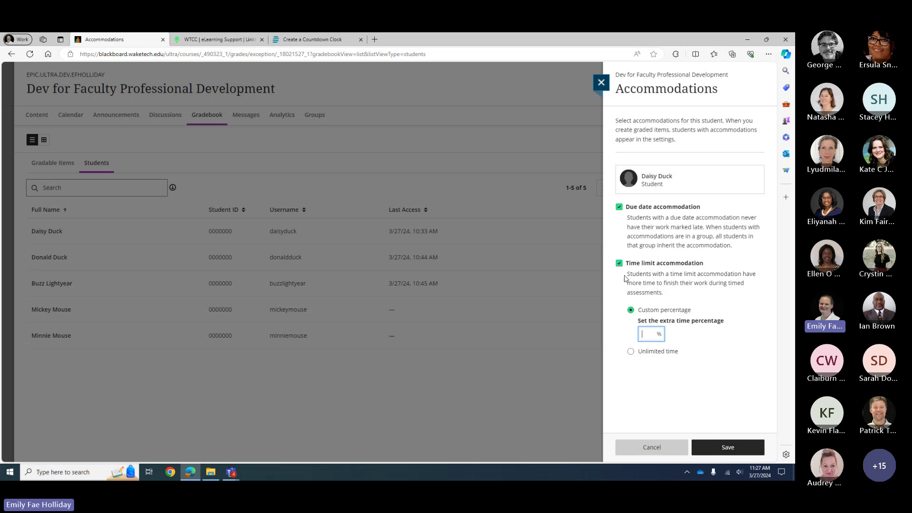
pyautogui.write('50')
pyautogui.click(664, 352)
pyautogui.click(736, 453)
pyautogui.click(459, 173)
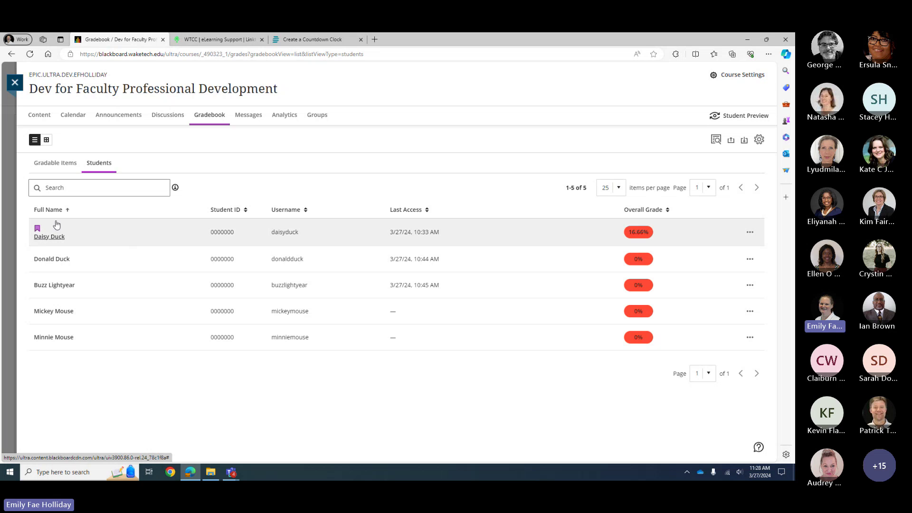
# Switch the gradebook from the list to the grid view of students and graded items
pyautogui.click(51, 166)
pyautogui.click(107, 167)
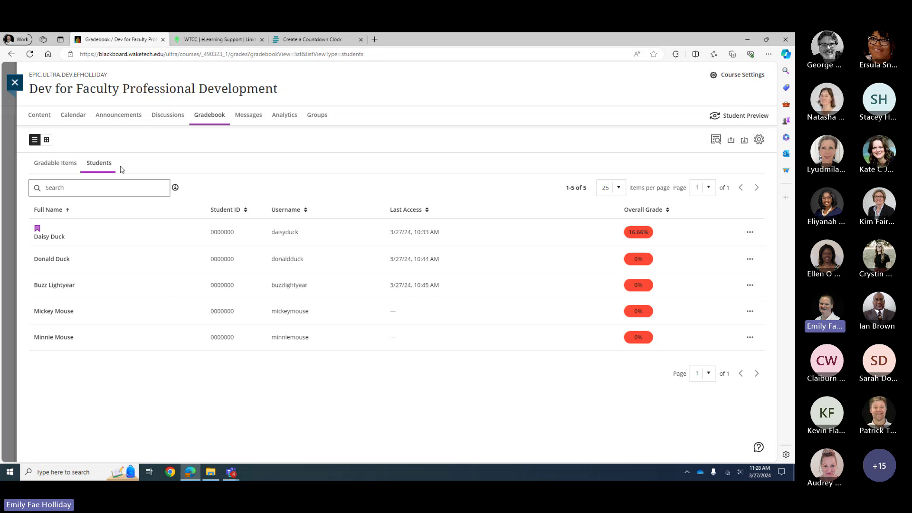
pyautogui.click(47, 140)
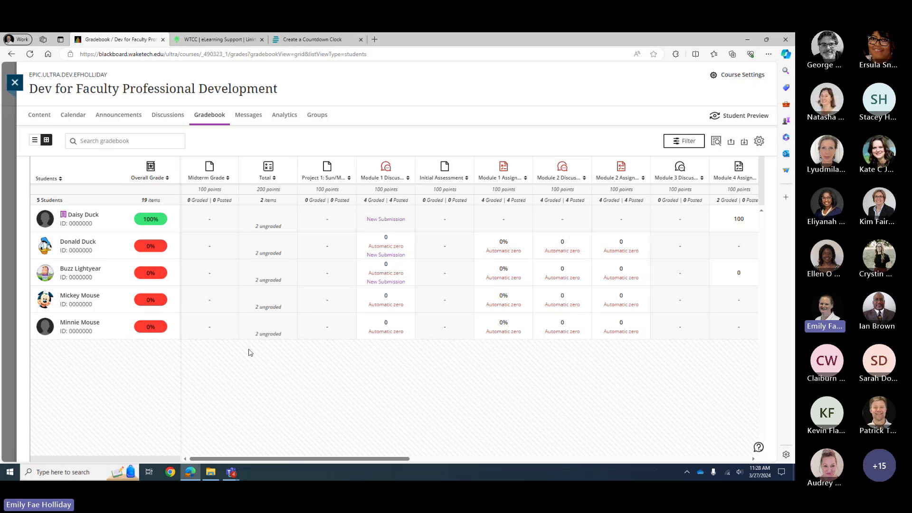
# Look over the settings for adding a gradebook item before the Midterm Grade column, and close them without saving
pyautogui.moveTo(180, 180)
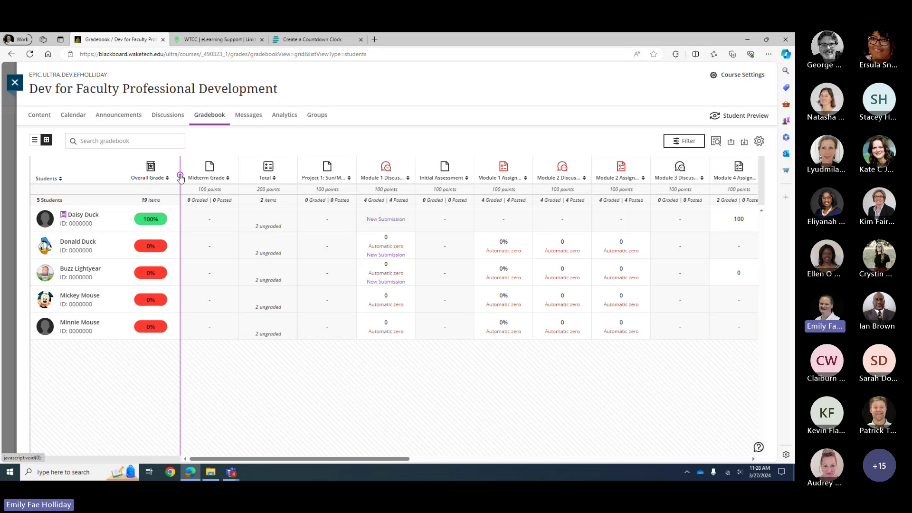
pyautogui.click(181, 176)
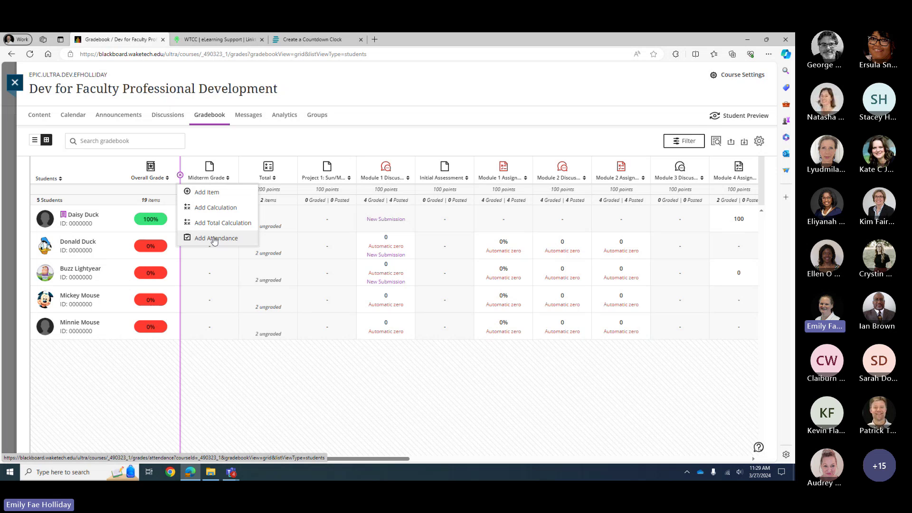
pyautogui.click(206, 192)
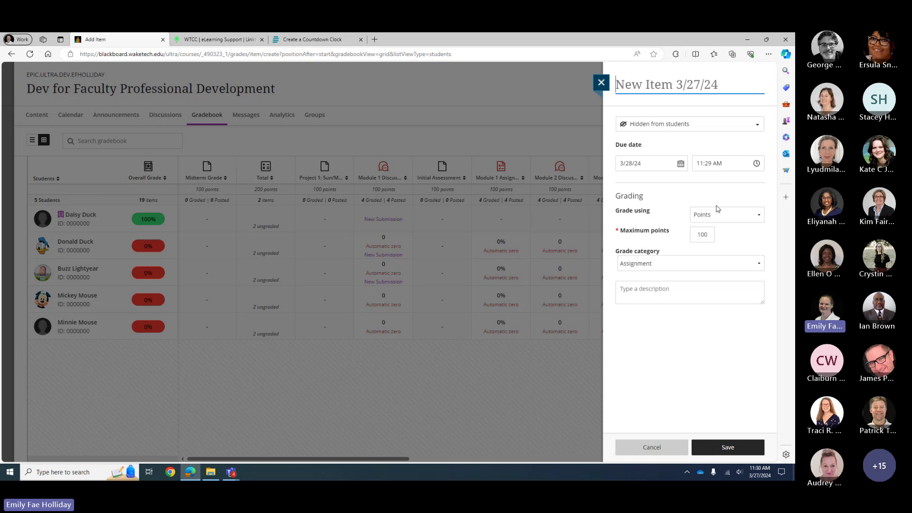
pyautogui.click(600, 86)
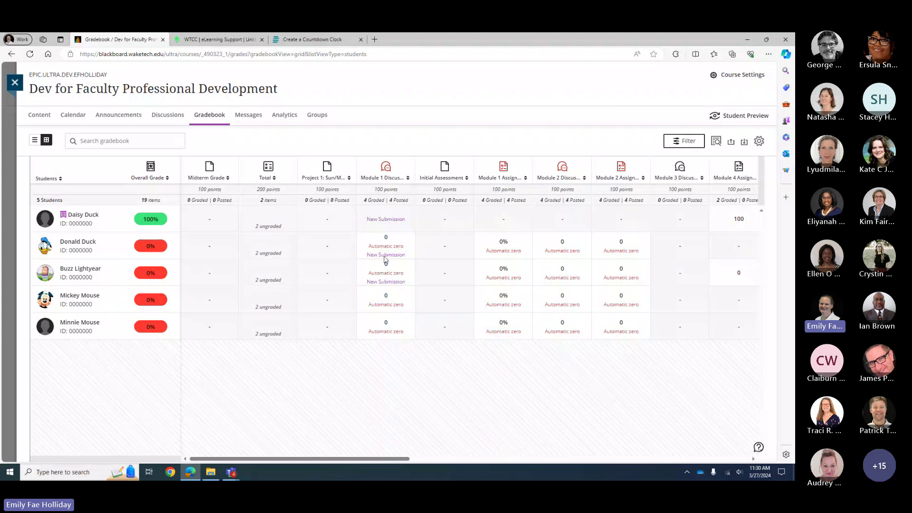
# Open the second listed student's Module 1 Discussion submission and look through the post and its discussion analysis
pyautogui.click(385, 258)
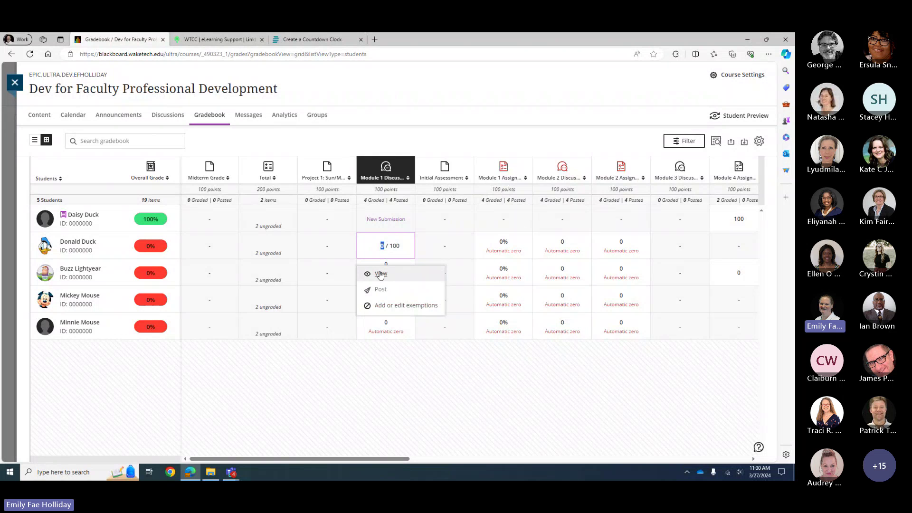
pyautogui.click(380, 274)
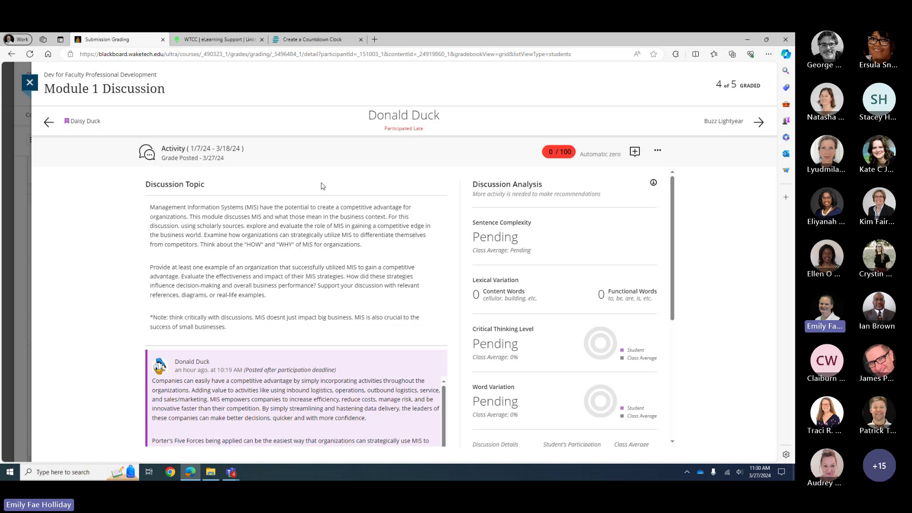
pyautogui.scroll(-5, 321, 186)
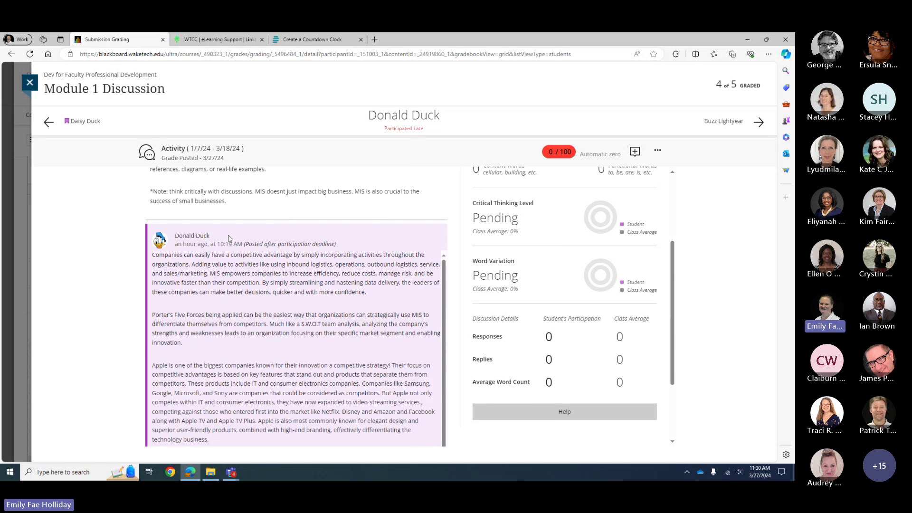
pyautogui.scroll(2, 309, 264)
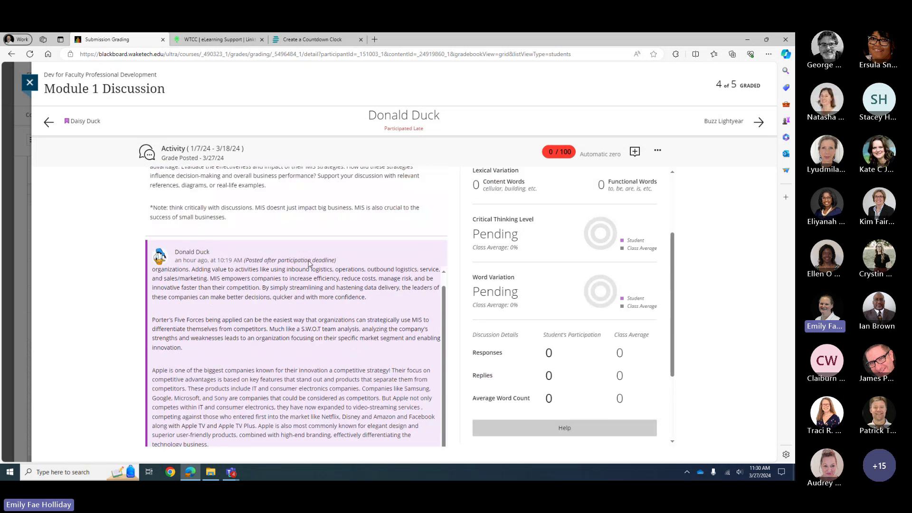
pyautogui.scroll(3, 308, 264)
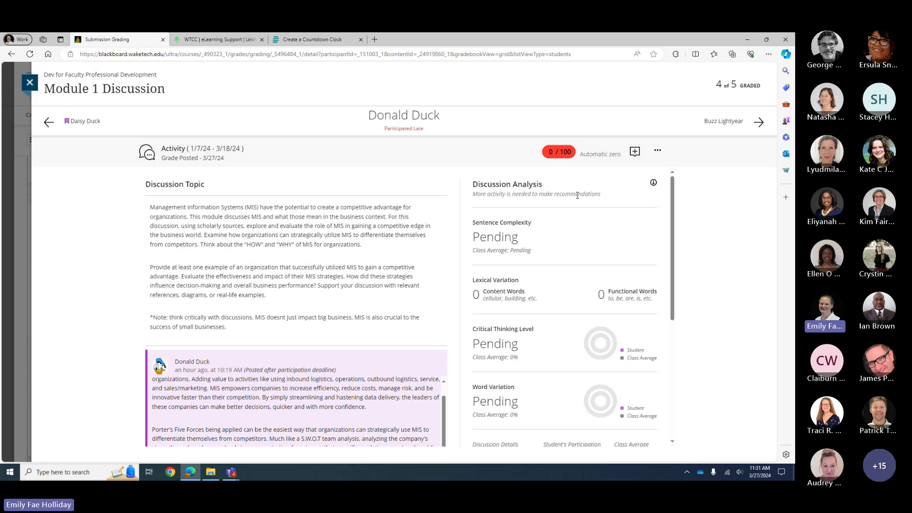
# Write "feedback" as the feedback for the student on the Module 1 Discussion
pyautogui.click(634, 151)
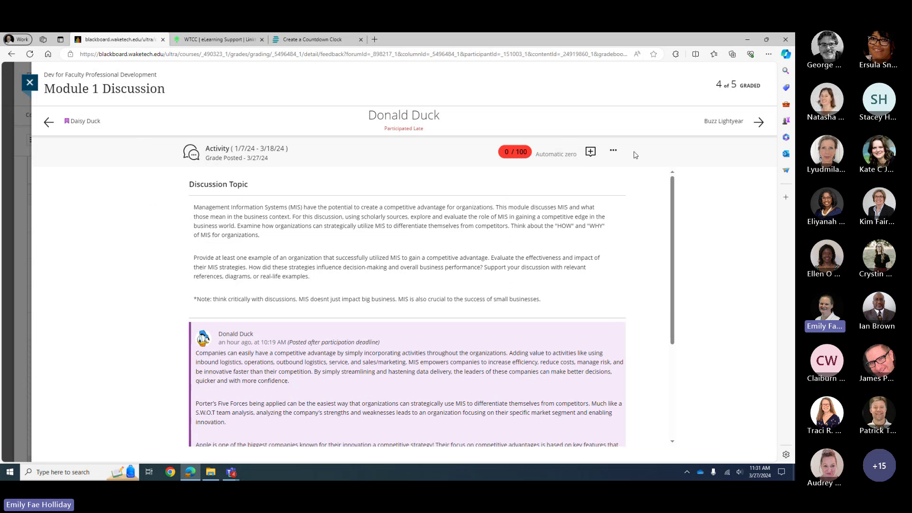
pyautogui.click(654, 175)
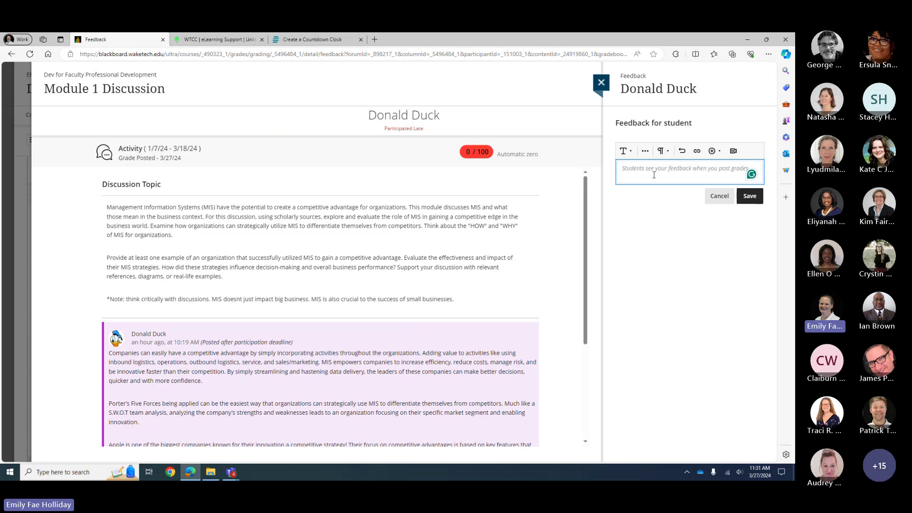
pyautogui.write('feedbACK')
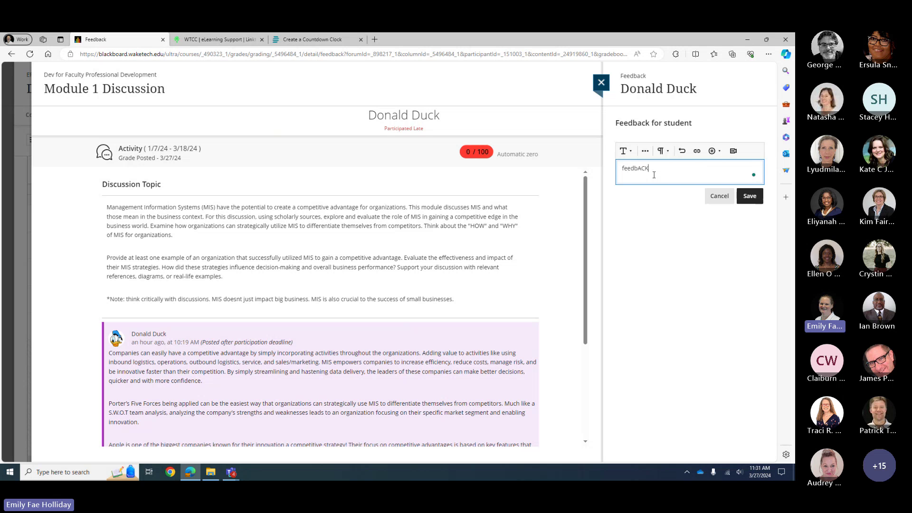
pyautogui.press('BackSpace')
pyautogui.press('BackSpace')
pyautogui.press('BackSpace')
pyautogui.press('BackSpace')
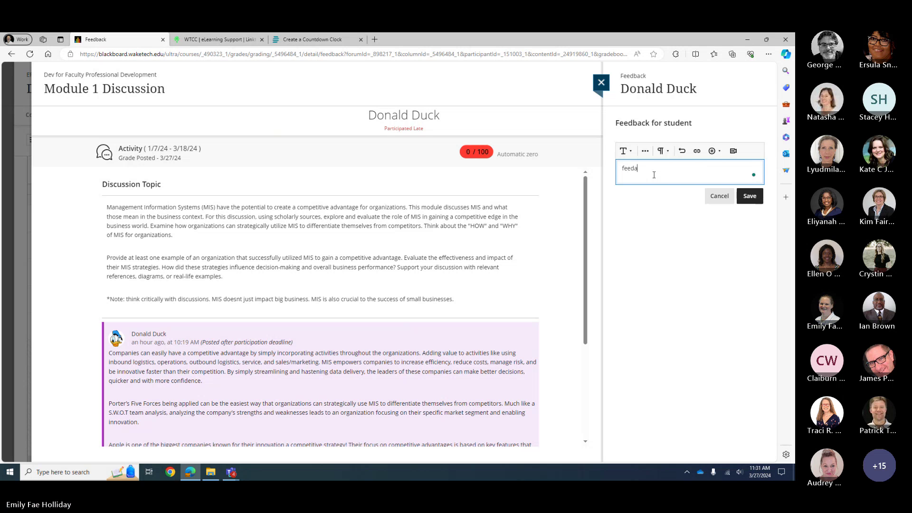
pyautogui.write('ack')
pyautogui.press('BackSpace')
pyautogui.press('BackSpace')
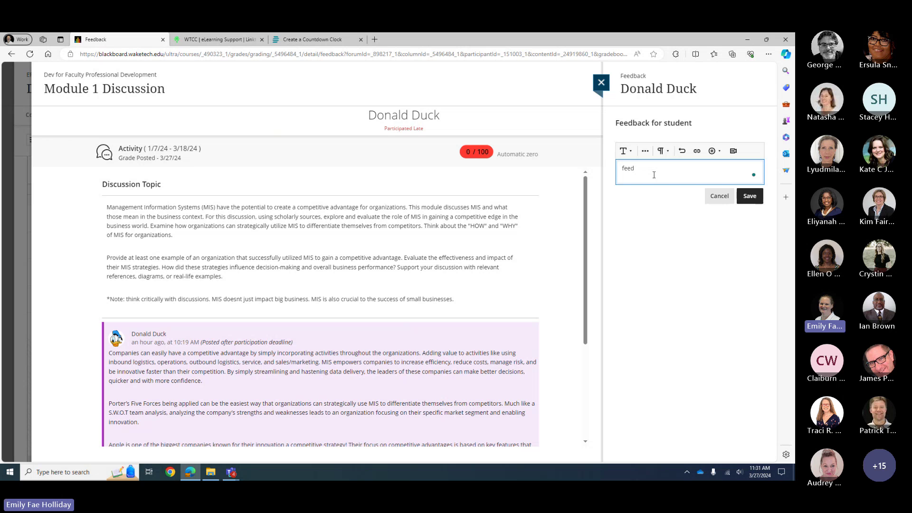
pyautogui.write('back')
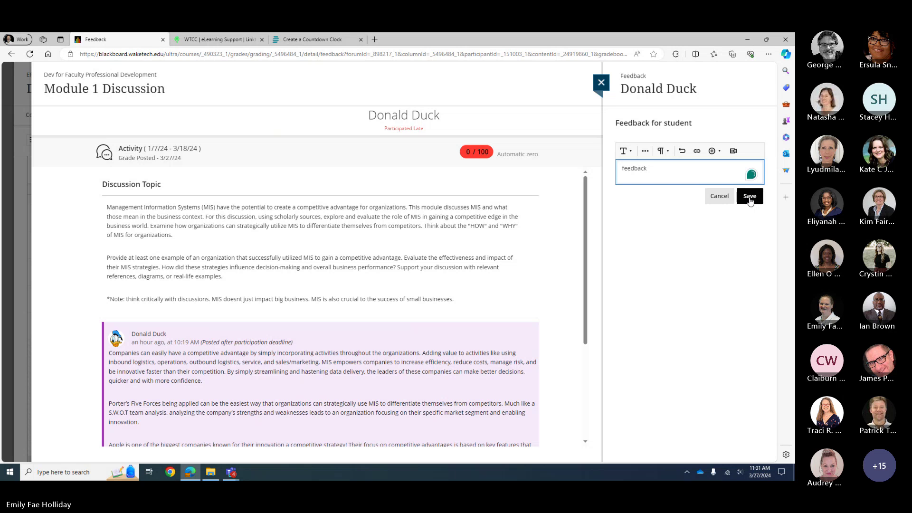
# Grade the student's Module 1 Discussion 90 out of 100 and return to the gradebook grid
pyautogui.click(468, 152)
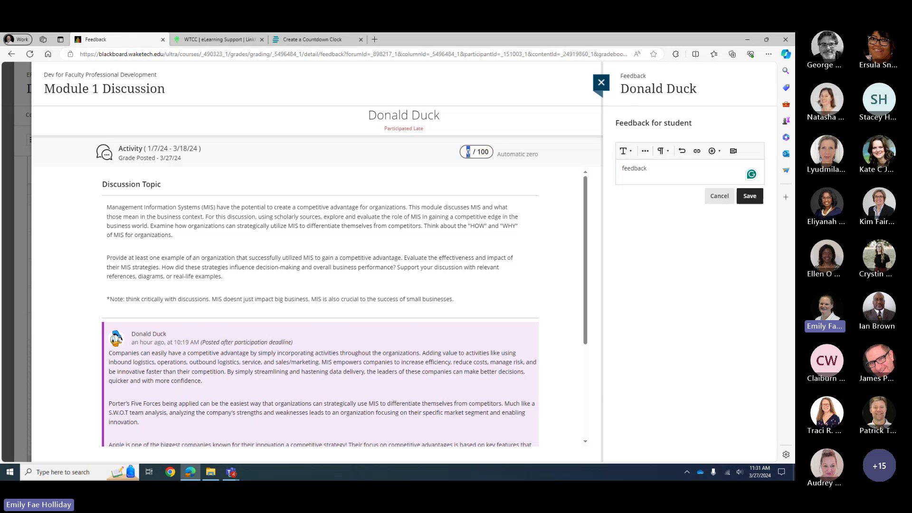
pyautogui.write('20')
pyautogui.press('Return')
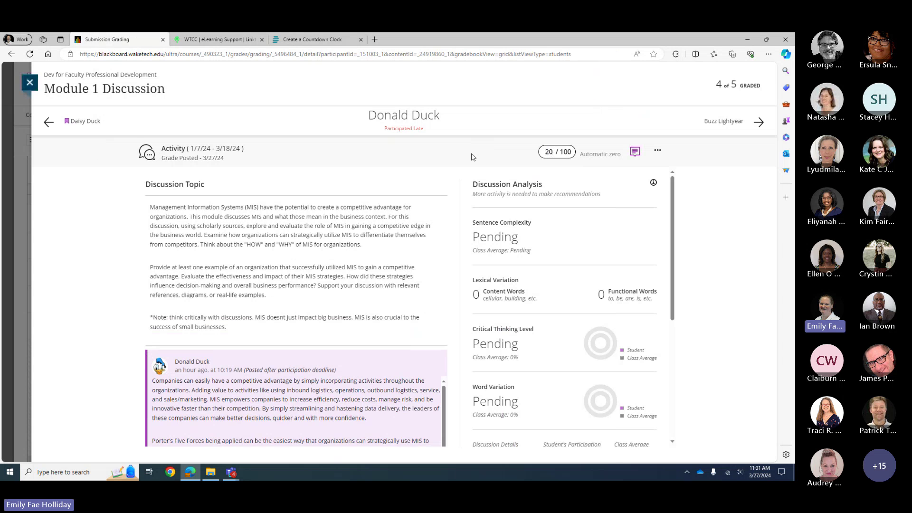
pyautogui.press('BackSpace')
pyautogui.press('BackSpace')
pyautogui.write('90')
pyautogui.press('Return')
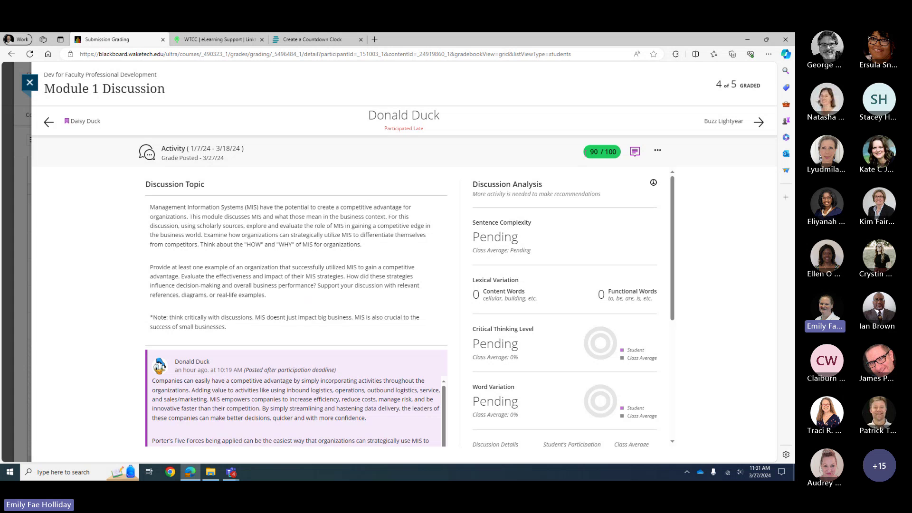
pyautogui.click(29, 82)
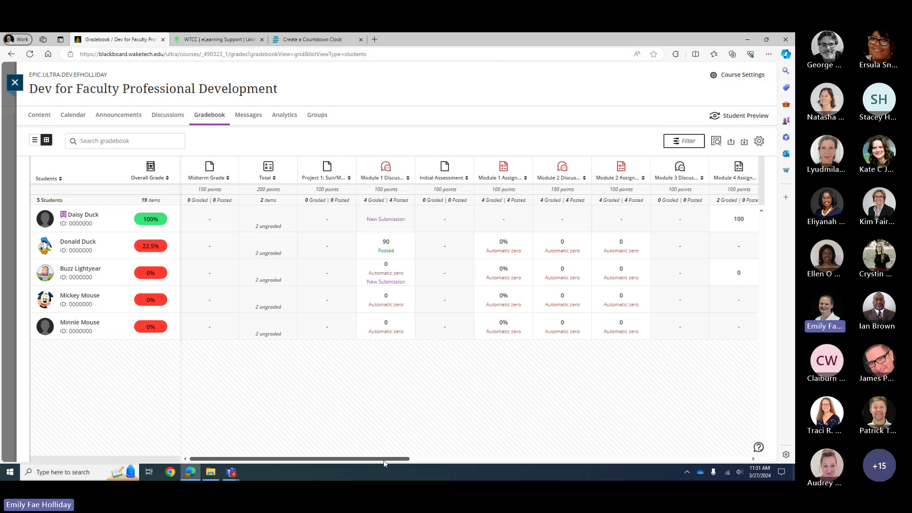
pyautogui.moveTo(384, 458); pyautogui.dragTo(429, 458)
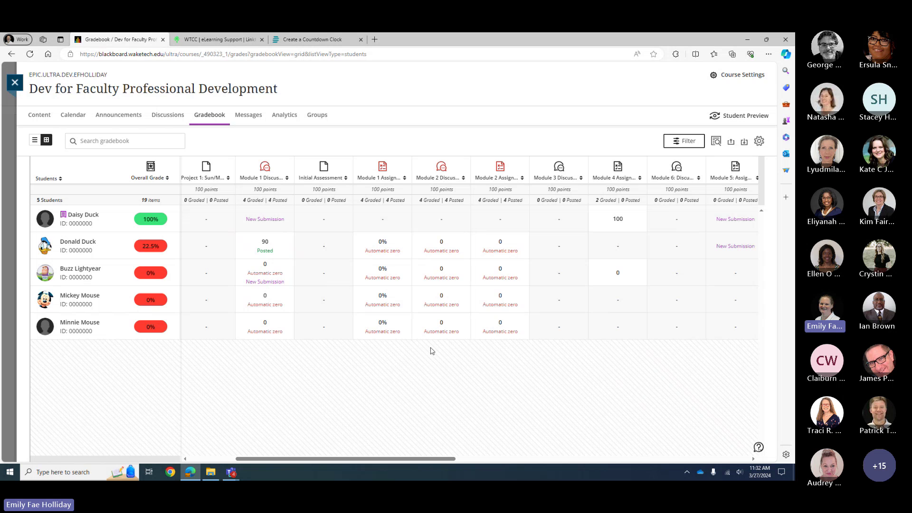
# Override the first listed student's Module 3 Assignment final grade with 0 out of 100 and return to the gradebook grid
pyautogui.moveTo(406, 458); pyautogui.dragTo(513, 459)
pyautogui.click(691, 220)
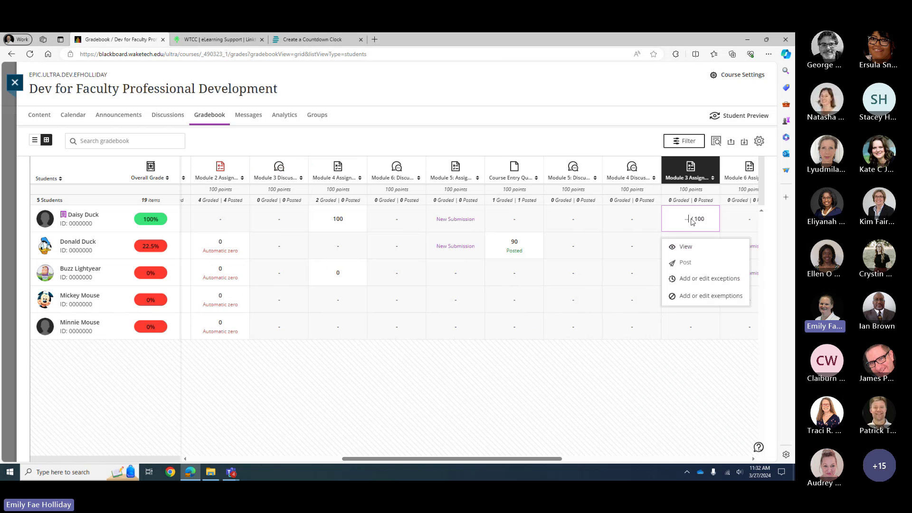
pyautogui.click(686, 244)
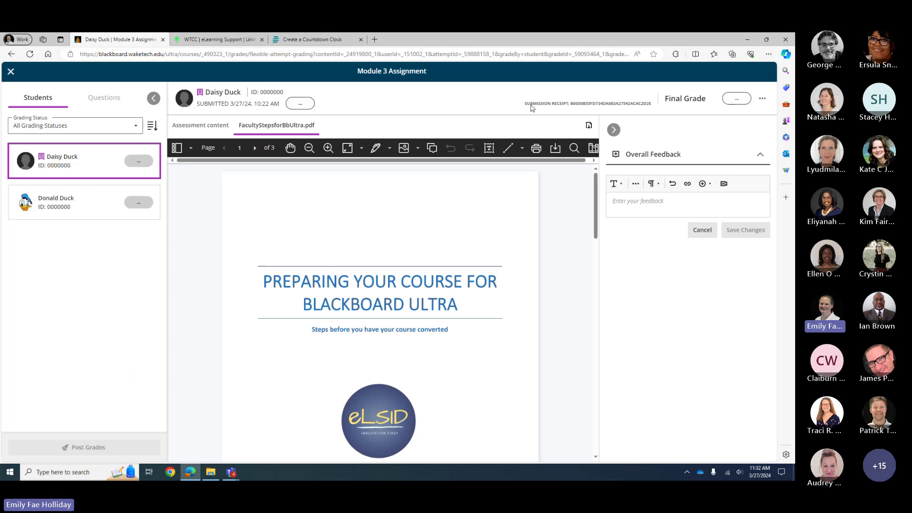
pyautogui.click(726, 103)
pyautogui.write('0')
pyautogui.press('Return')
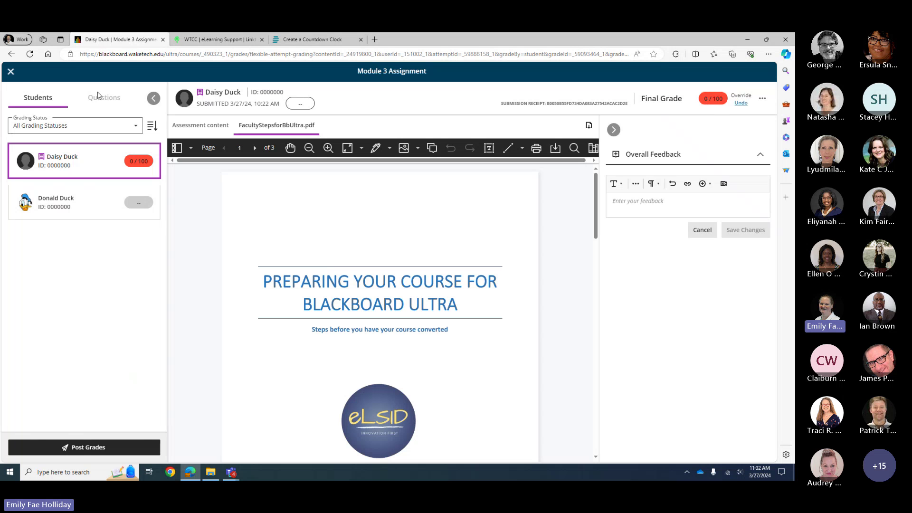
pyautogui.click(11, 73)
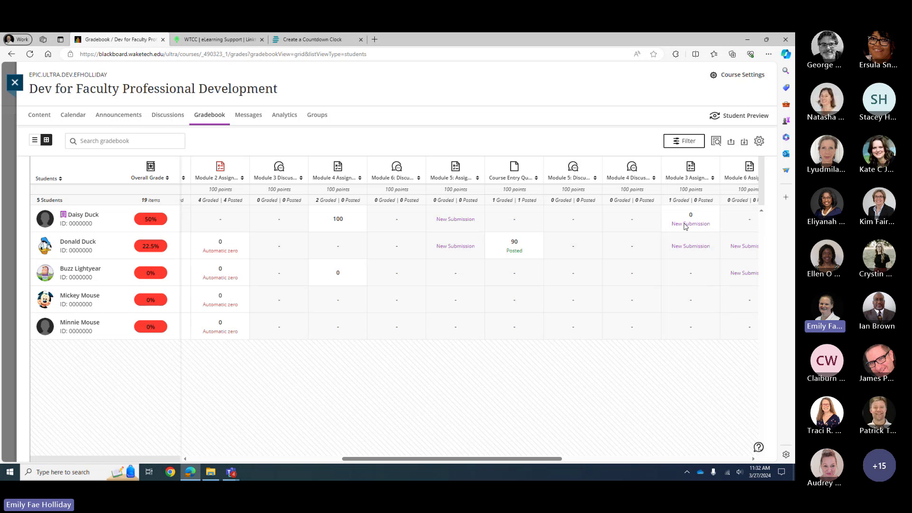
# Reopen the first listed student's Module 3 Assignment submission and grade the attempt itself 100 out of 100
pyautogui.click(685, 224)
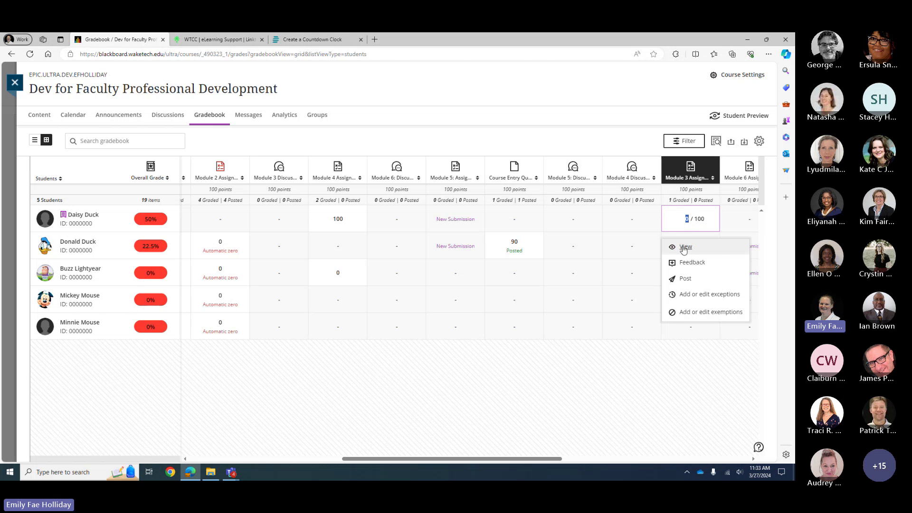
pyautogui.click(684, 246)
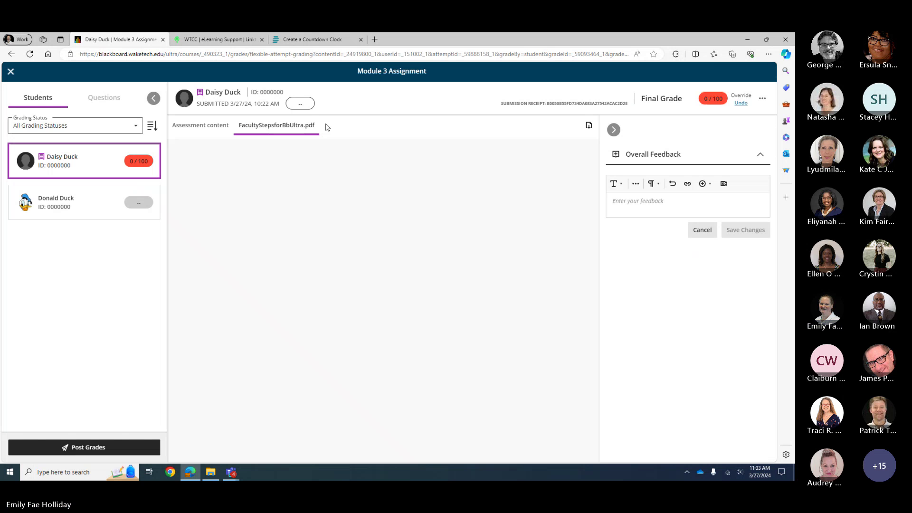
pyautogui.click(294, 106)
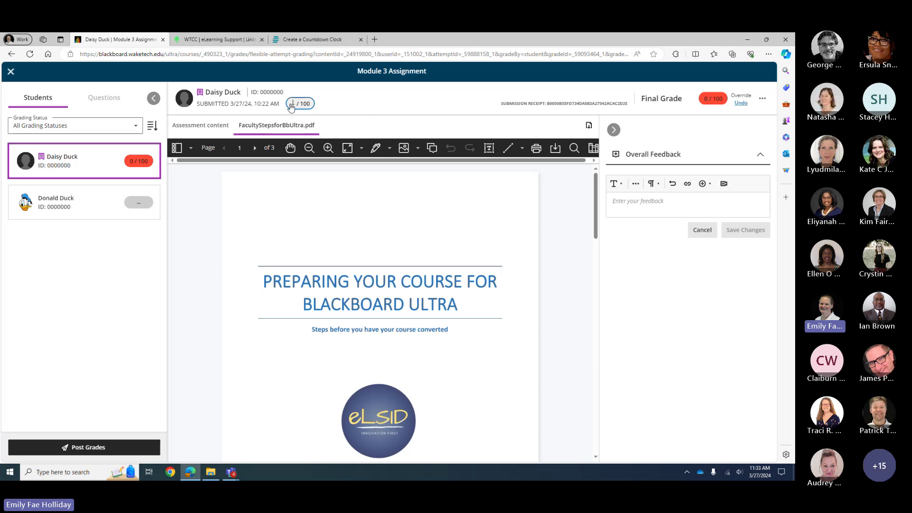
pyautogui.press('Escape')
pyautogui.moveTo(732, 95); pyautogui.dragTo(752, 96)
pyautogui.click(303, 106)
pyautogui.write('100')
pyautogui.press('Return')
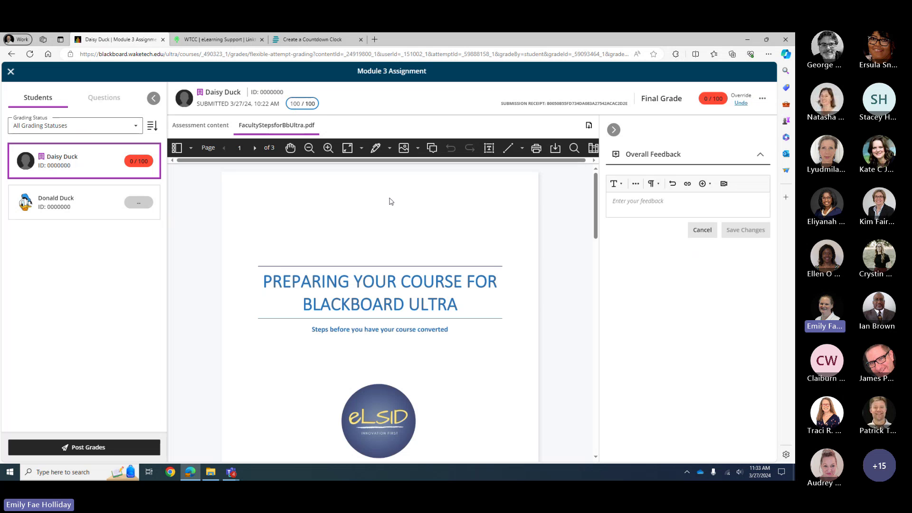
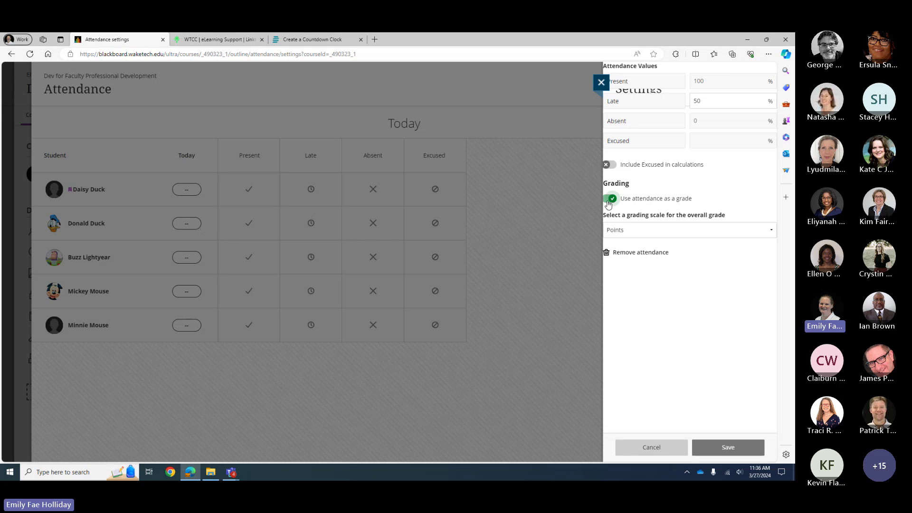
# Try turning off the use of attendance as a grade, cancel the change, and close the attendance settings without saving
pyautogui.click(610, 200)
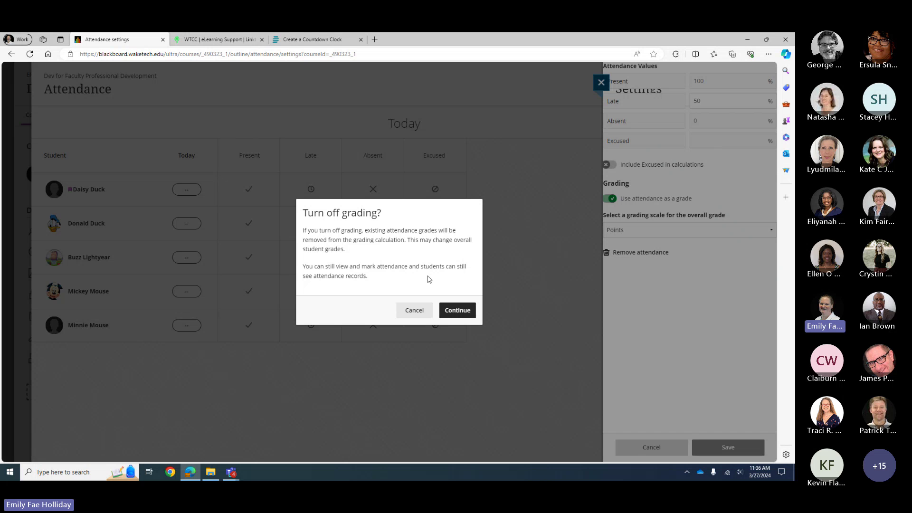
pyautogui.click(413, 310)
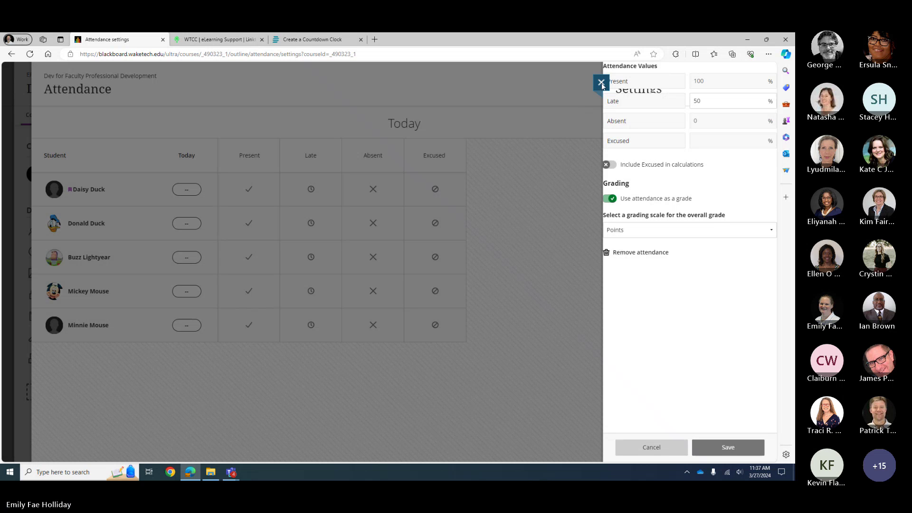
pyautogui.click(601, 83)
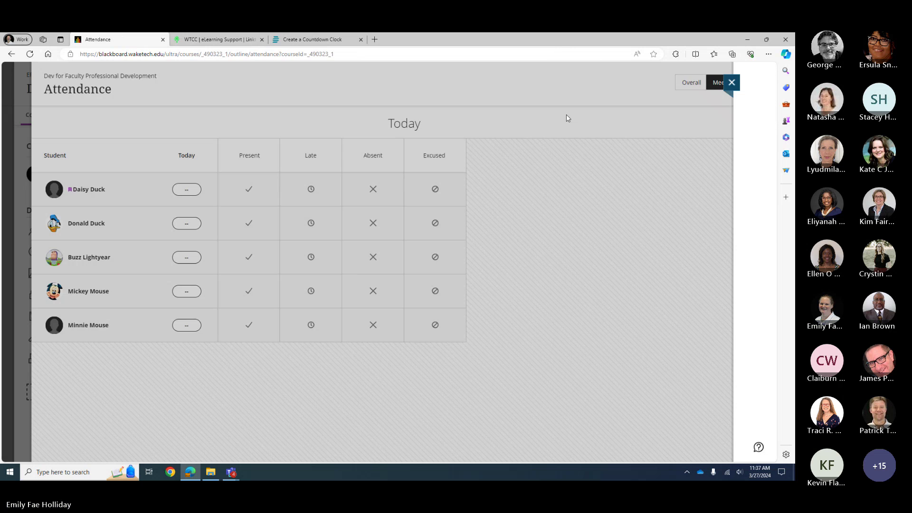
pyautogui.press('Escape')
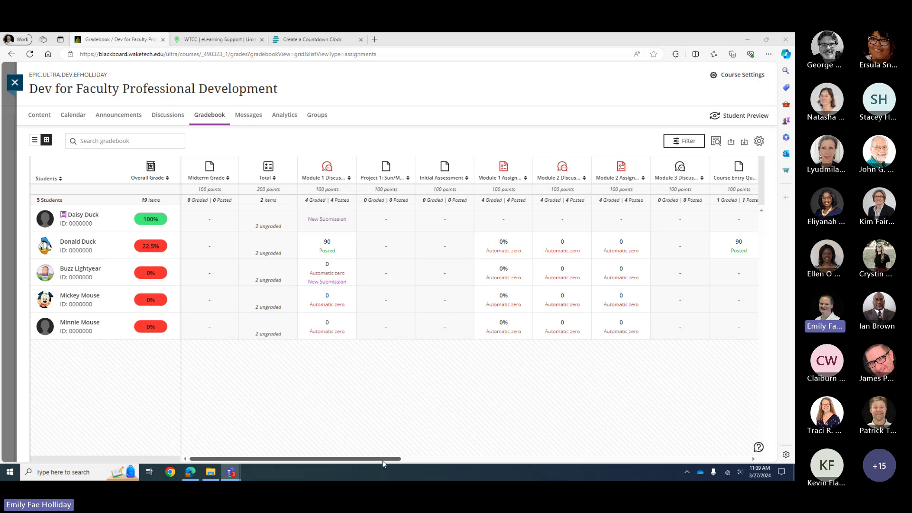
# Open the first listed student's Module 5: Assignment submission from the gradebook and grade essay questions 1 and 2 with 15 points each
pyautogui.moveTo(385, 461); pyautogui.dragTo(522, 459)
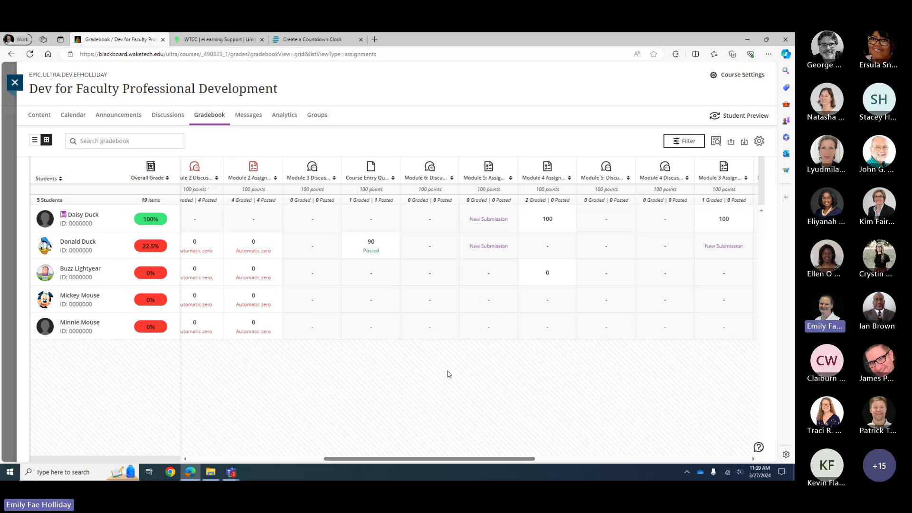
pyautogui.moveTo(482, 459); pyautogui.dragTo(508, 460)
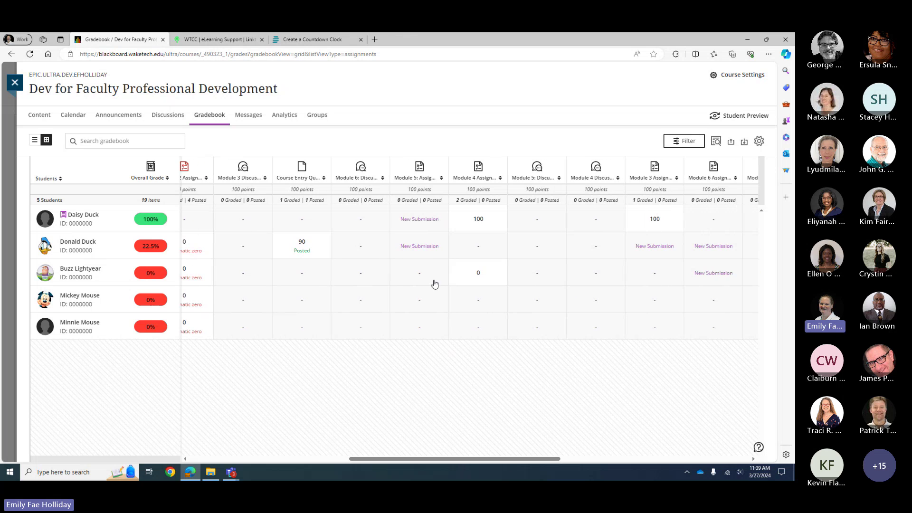
pyautogui.click(421, 223)
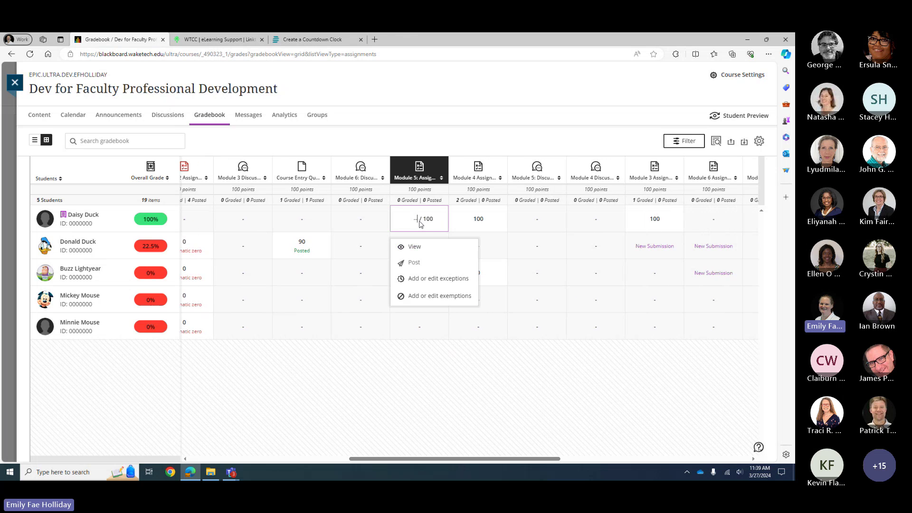
pyautogui.click(418, 247)
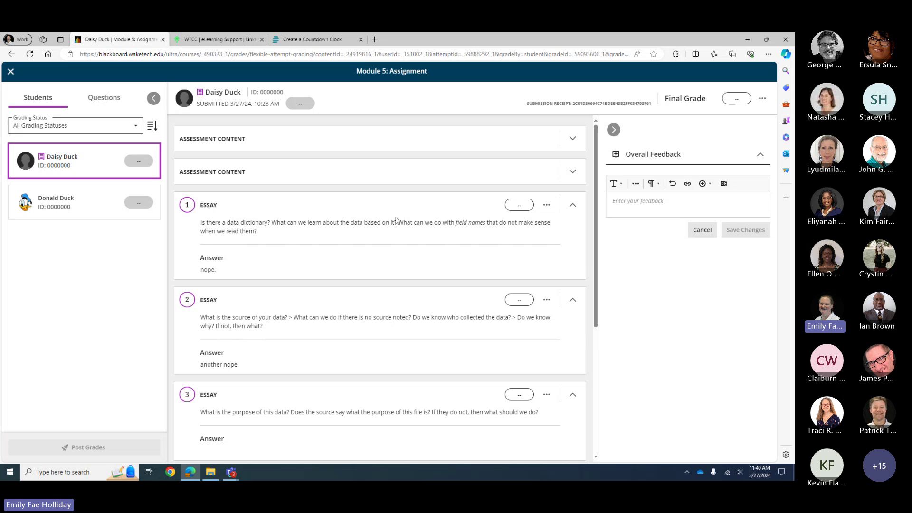
pyautogui.click(513, 207)
pyautogui.write('15')
pyautogui.click(510, 305)
pyautogui.write('15')
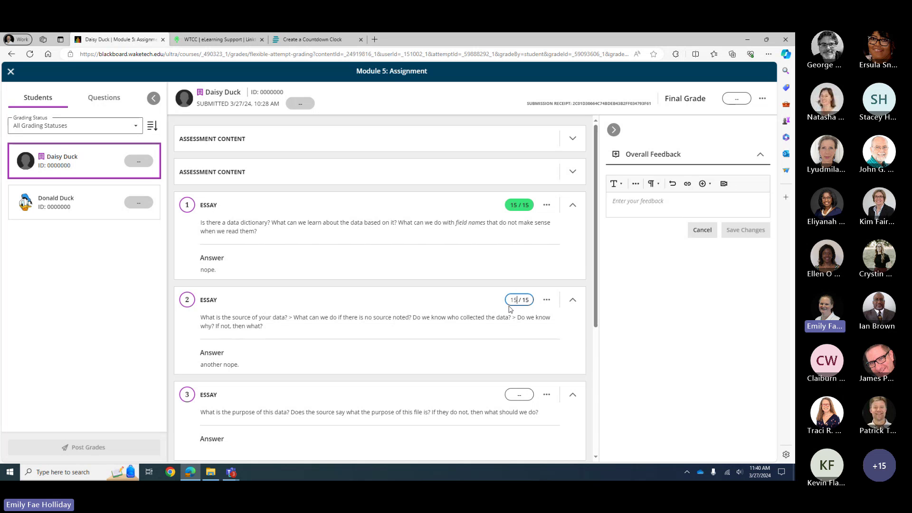
pyautogui.press('Return')
# Grade the student's remaining essay answers: 0 points for question 3, 15 for question 4 and 40 for question 5
pyautogui.scroll(-3, 475, 304)
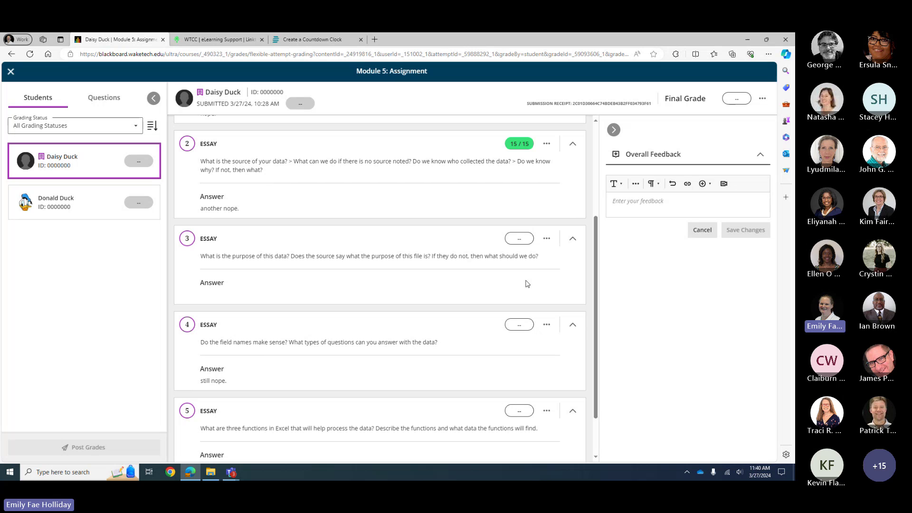
pyautogui.click(513, 238)
pyautogui.write('0 / 15')
pyautogui.click(515, 325)
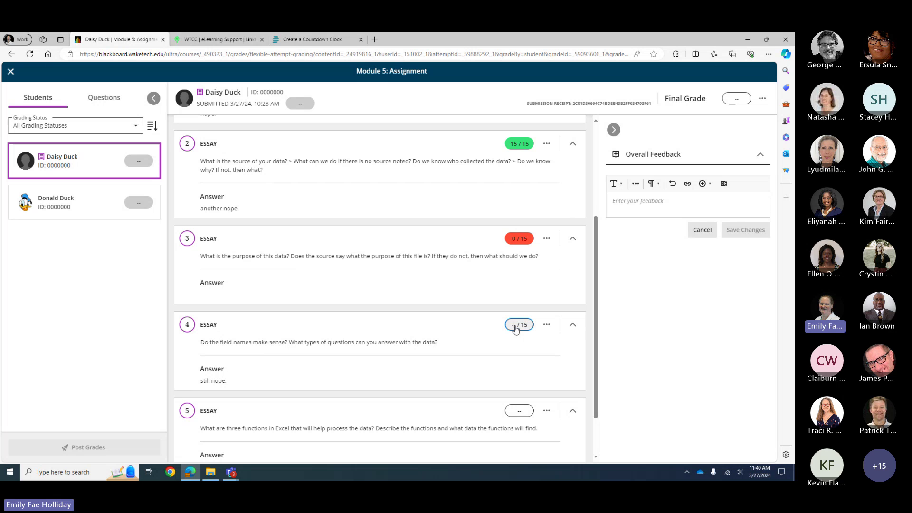
pyautogui.write('15')
pyautogui.press('Return')
pyautogui.scroll(-1, 475, 332)
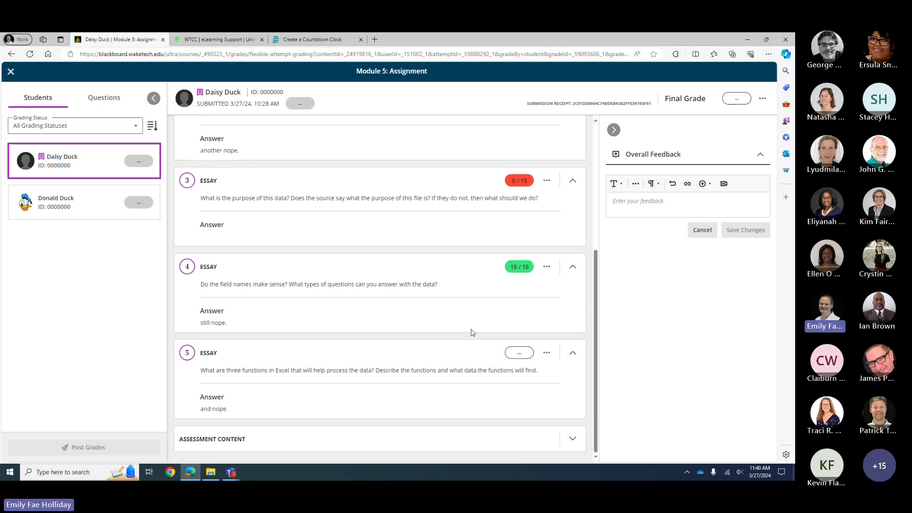
pyautogui.click(517, 355)
pyautogui.write('40')
pyautogui.click(483, 374)
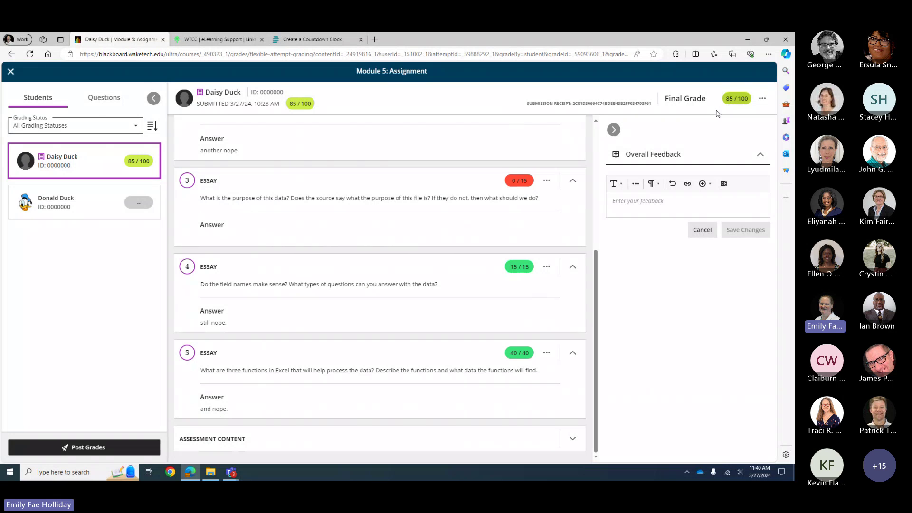
# Expand the assessment content below question 5 to read its instructions, and go to the overall feedback field
pyautogui.click(573, 439)
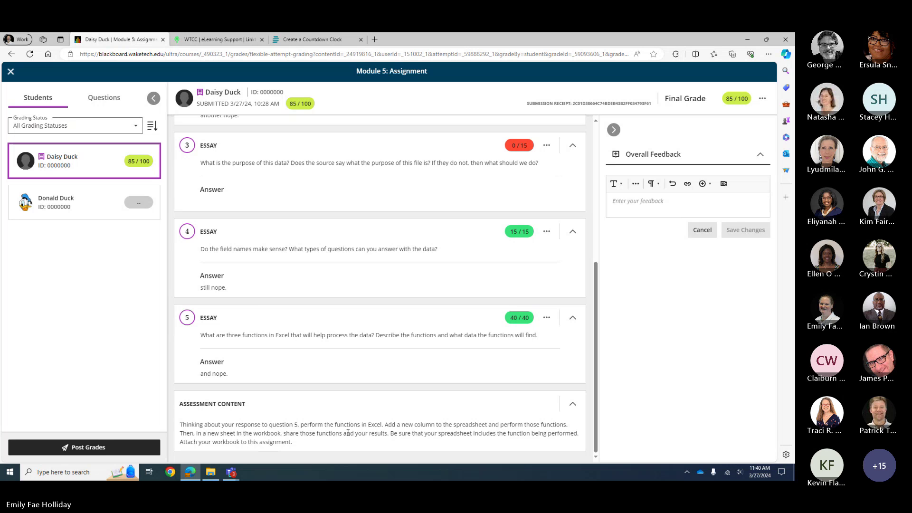
pyautogui.scroll(5, 390, 428)
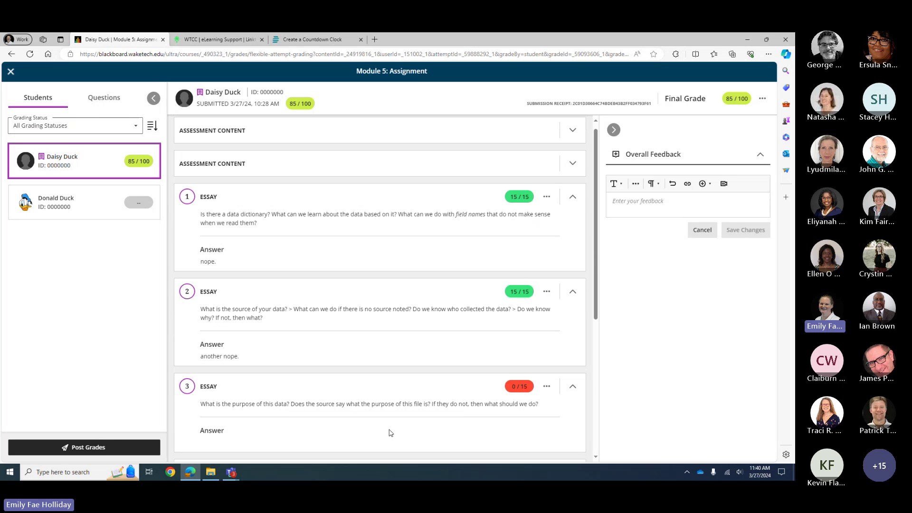
pyautogui.click(633, 203)
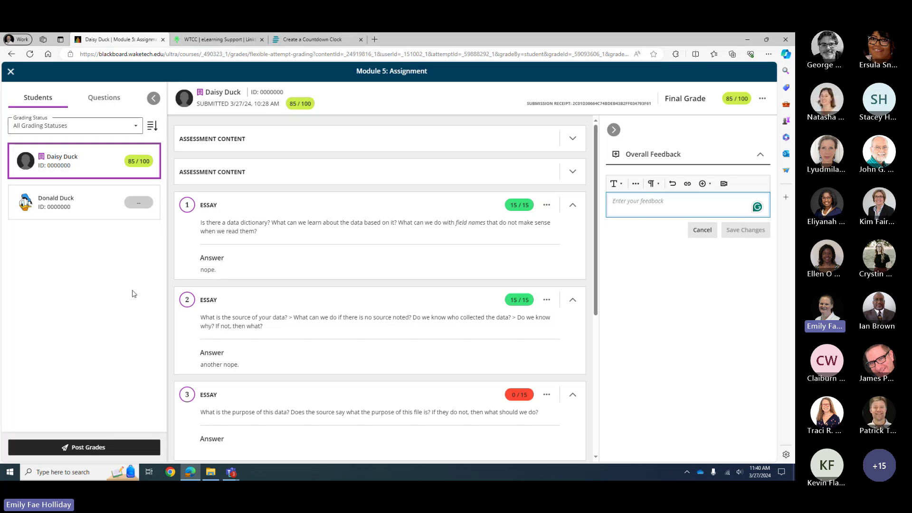
# Look through the second listed student's Module 5 answers and attached quickstart-bbultra.pdf, and check the sorting options for the student list
pyautogui.click(67, 207)
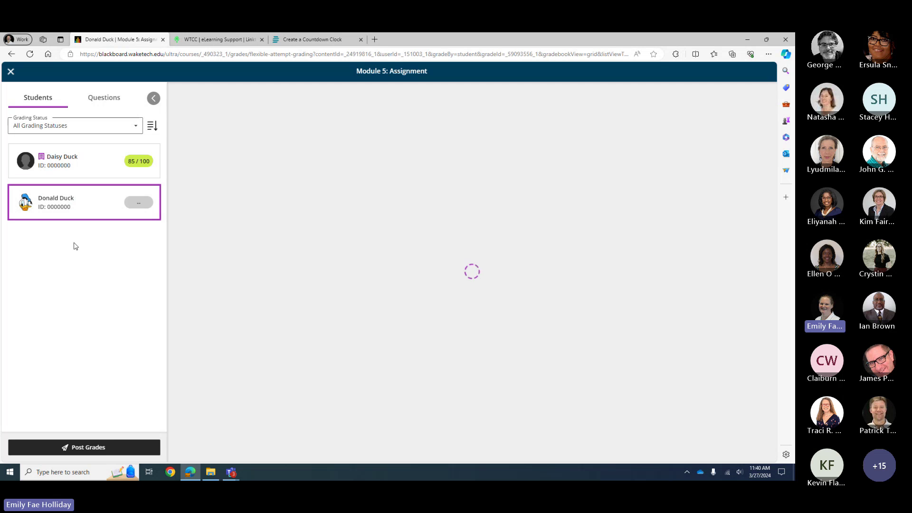
pyautogui.scroll(-10, 305, 295)
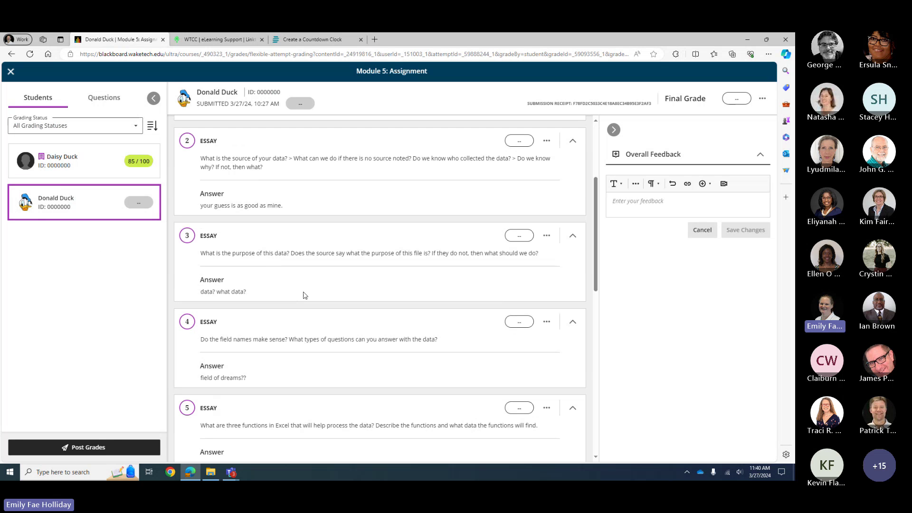
pyautogui.scroll(5, 302, 324)
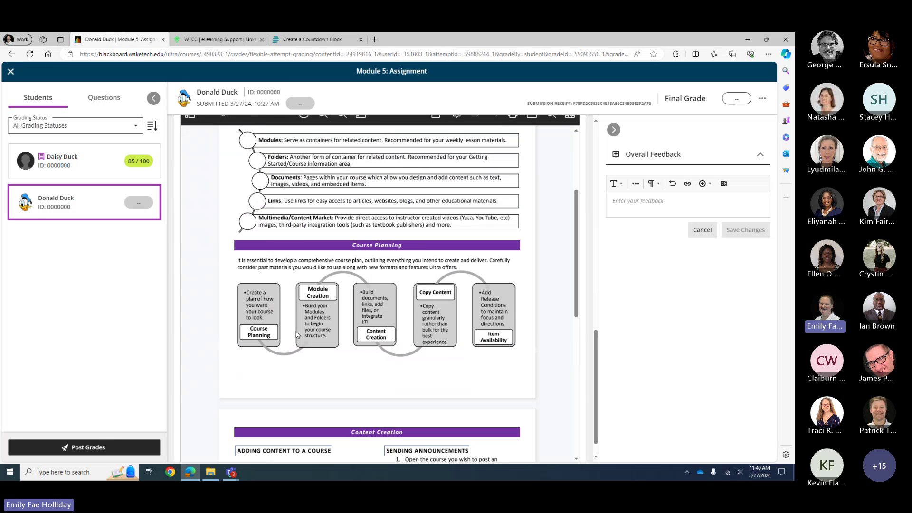
pyautogui.scroll(3, 301, 328)
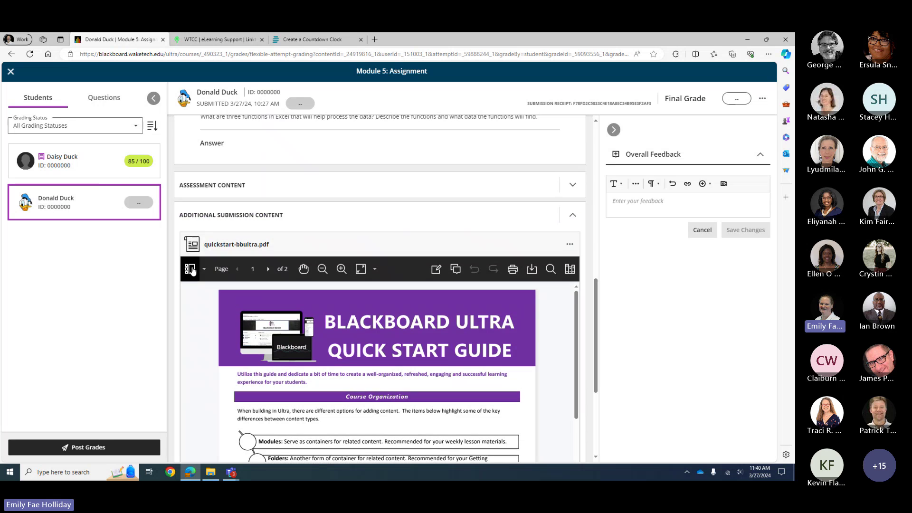
pyautogui.click(151, 128)
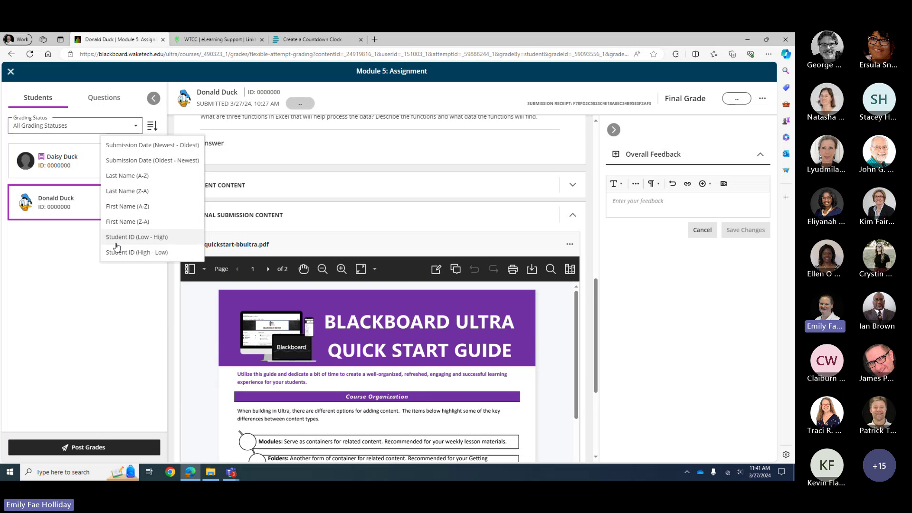
pyautogui.click(80, 251)
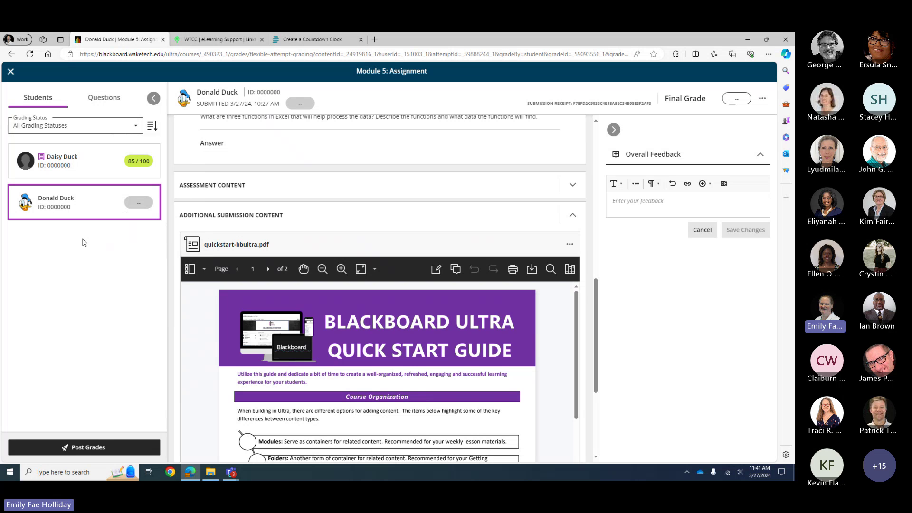
# Switch the Module 5 grading to the by-question view and look over both students' answers to questions 1 through 3
pyautogui.click(99, 105)
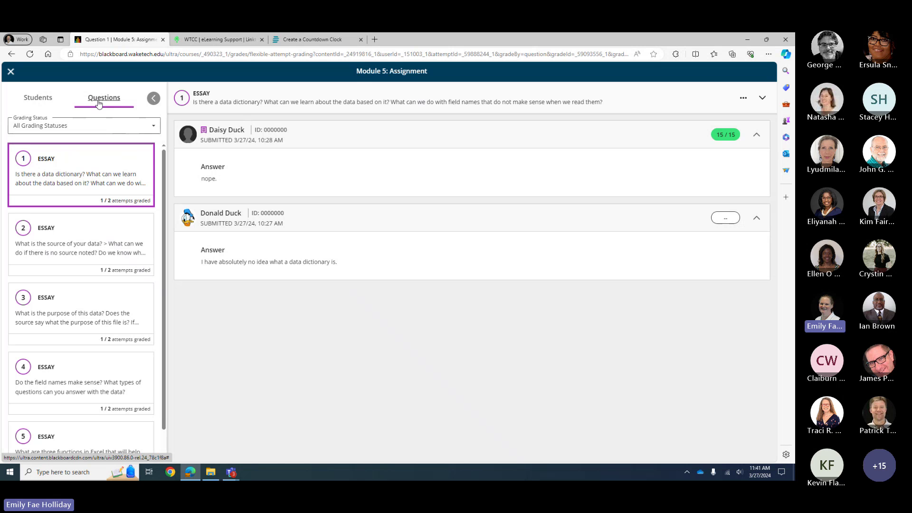
pyautogui.click(86, 232)
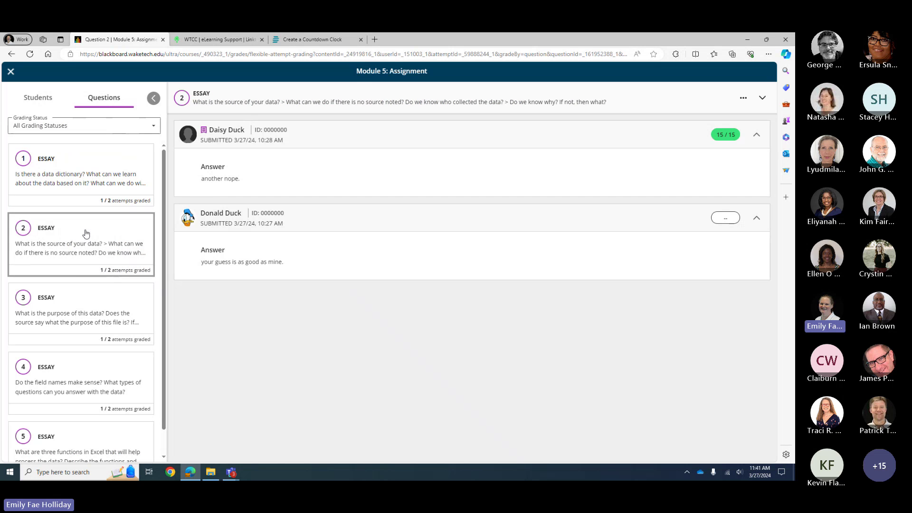
pyautogui.click(64, 302)
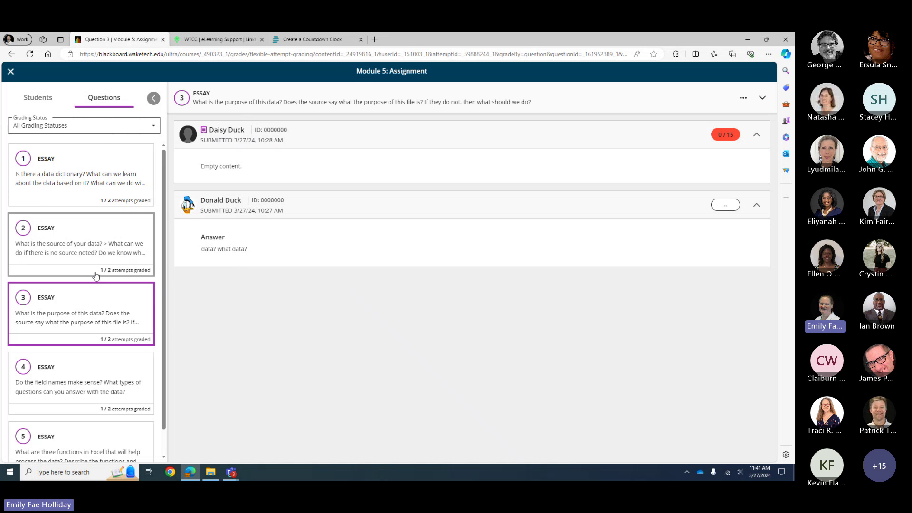
pyautogui.scroll(-1, 76, 284)
pyautogui.scroll(1, 71, 293)
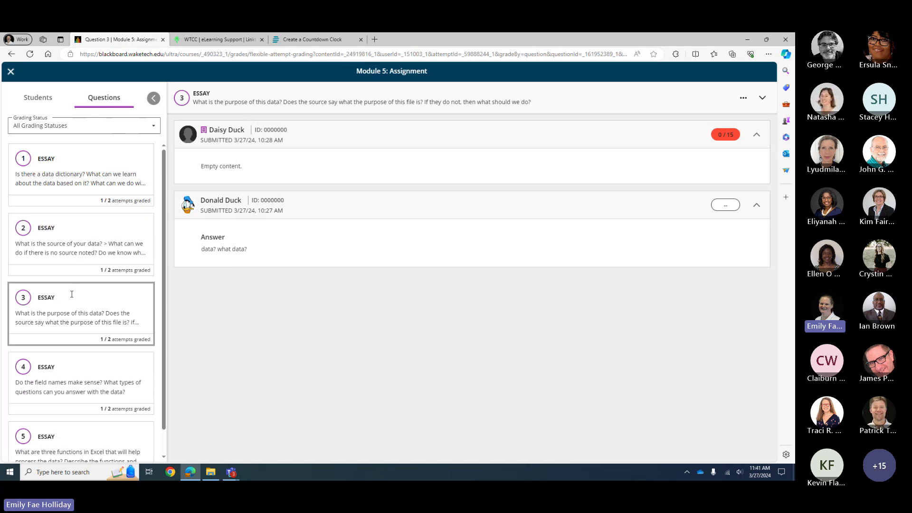
# Recheck both students' answers to questions 2 and 3 in the by-question grading view
pyautogui.click(48, 192)
pyautogui.click(47, 228)
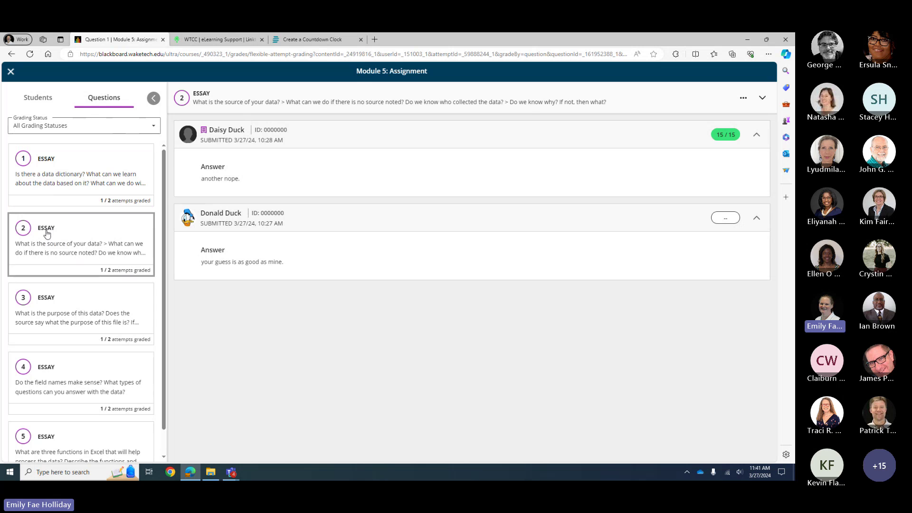
pyautogui.click(52, 290)
pyautogui.scroll(-1, 52, 290)
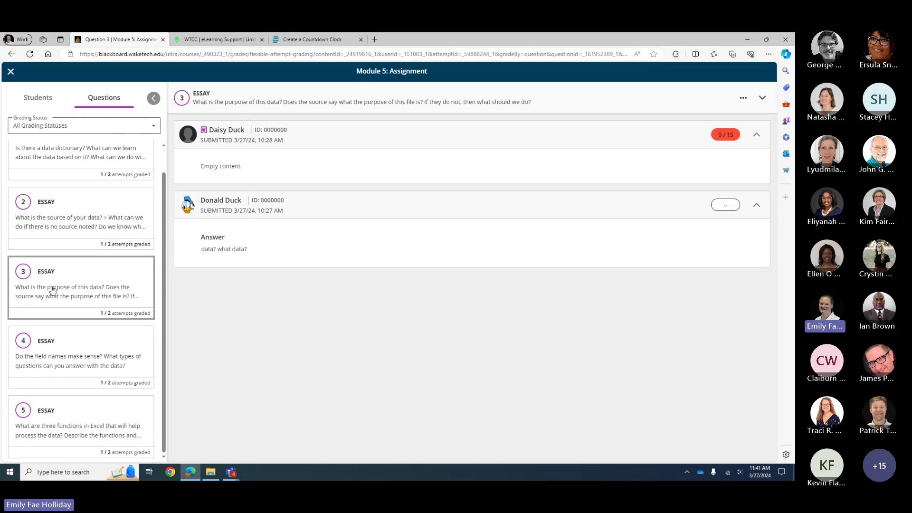
pyautogui.scroll(1, 58, 309)
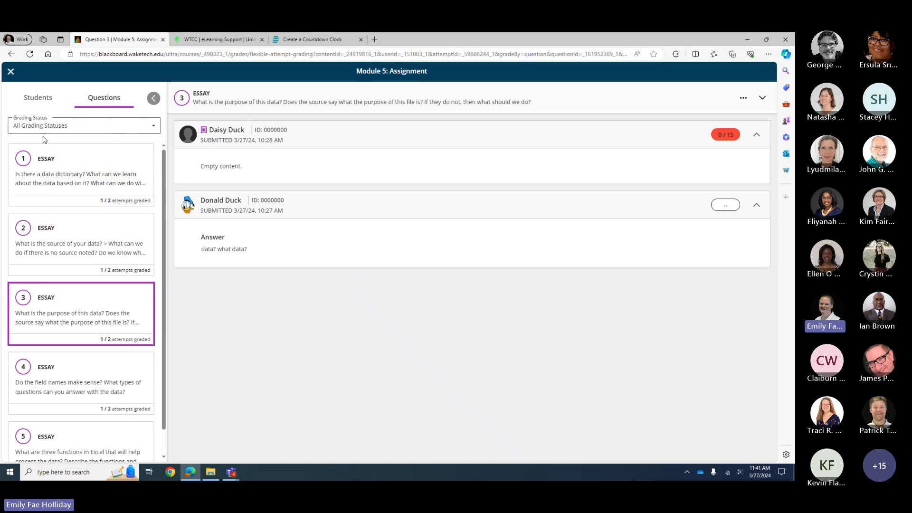
# Return to the by-student grading view and filter the students by the Needs Grading status
pyautogui.click(36, 100)
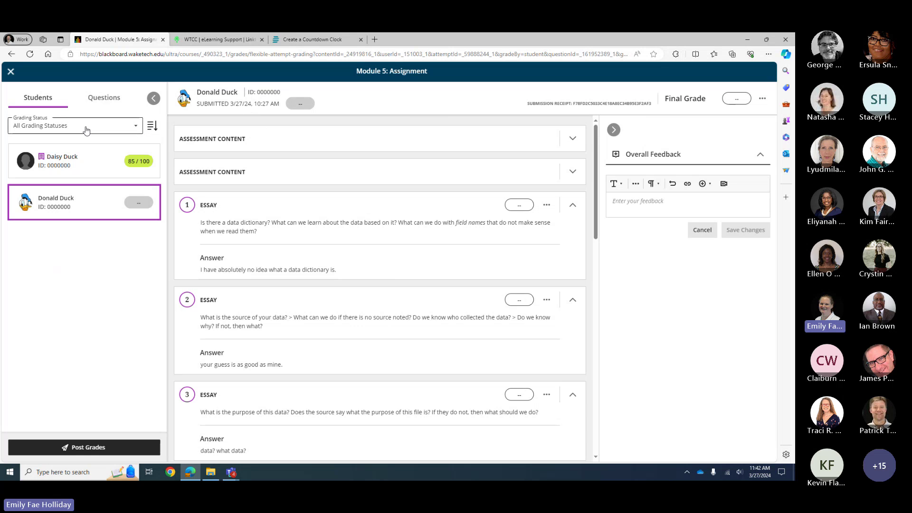
pyautogui.click(135, 127)
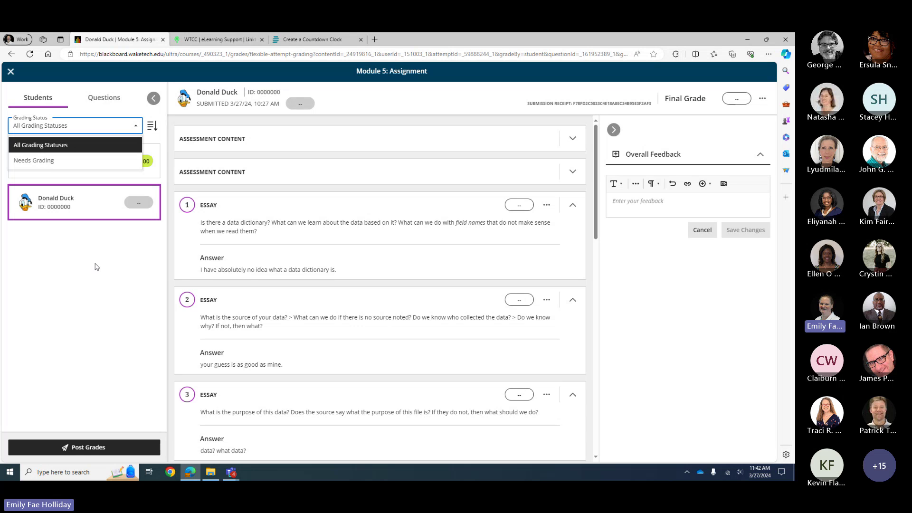
pyautogui.click(53, 160)
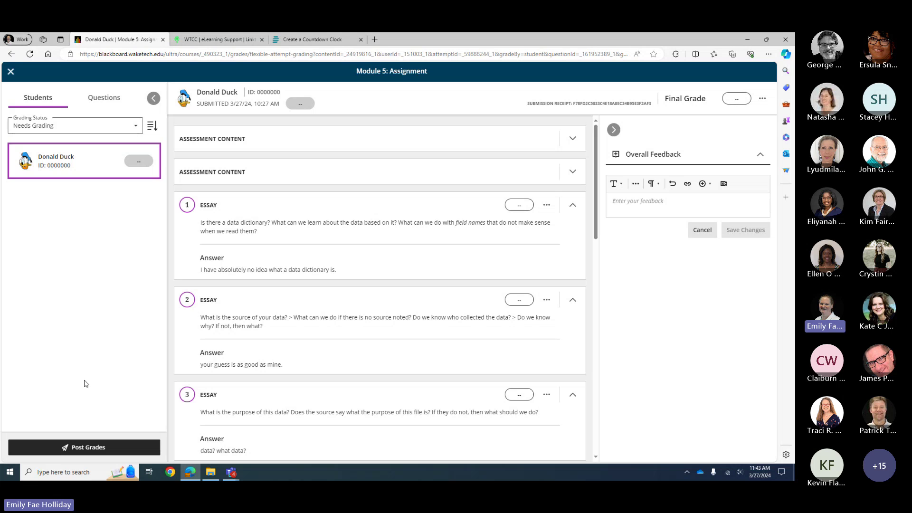
# Go back to the gradebook and open the second listed student's new submission for the Module 5 Assignment
pyautogui.click(11, 71)
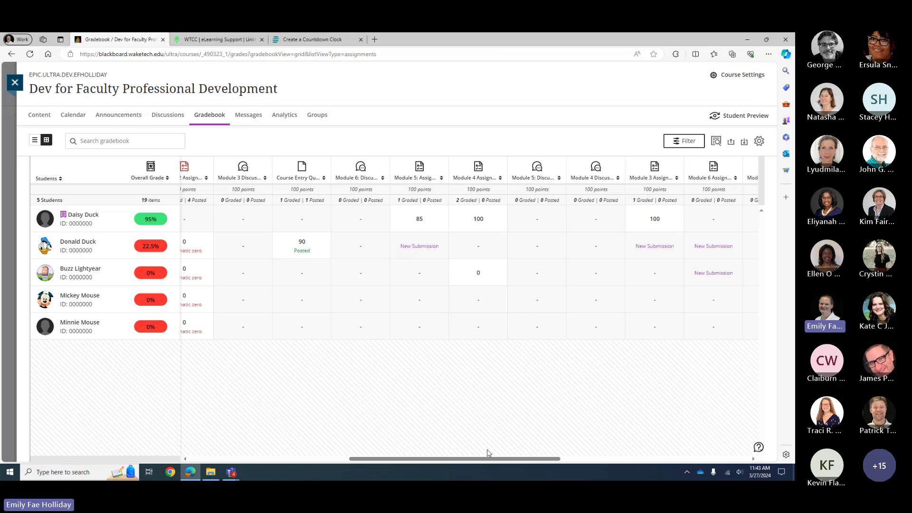
pyautogui.moveTo(486, 460); pyautogui.dragTo(473, 461)
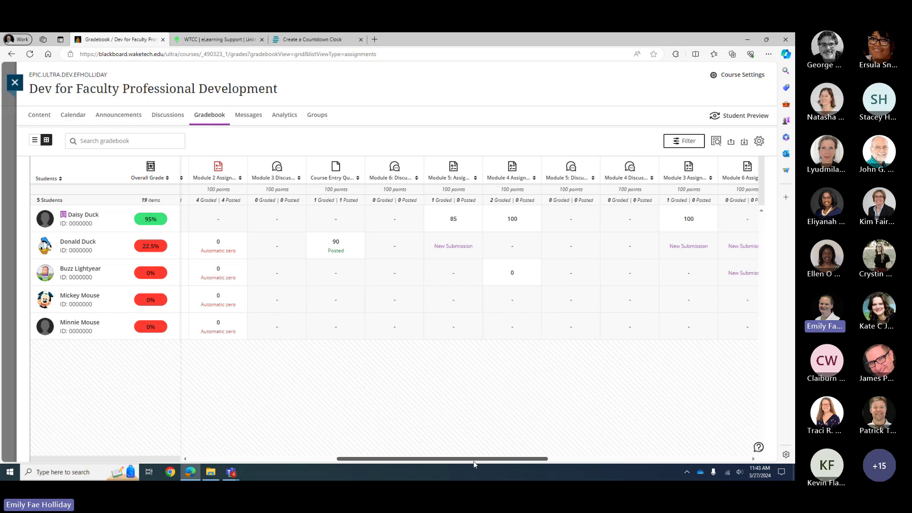
pyautogui.click(452, 228)
pyautogui.click(452, 245)
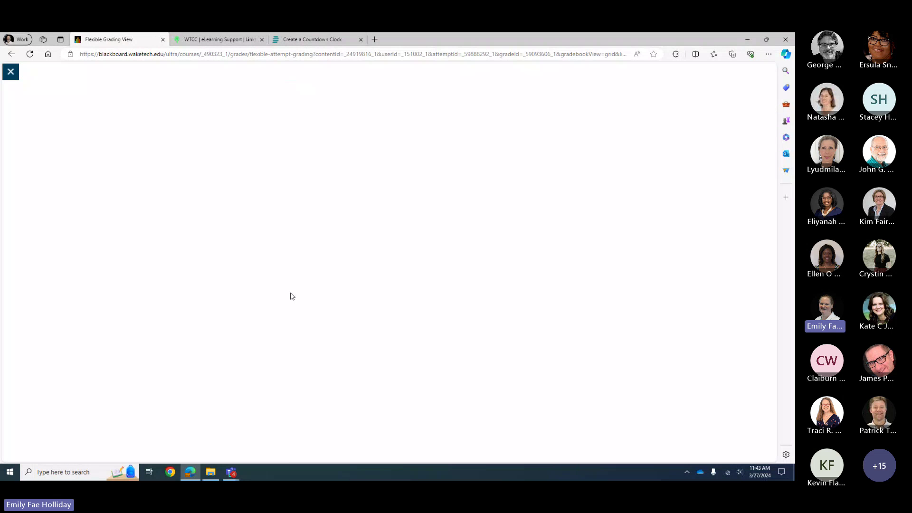
pyautogui.click(61, 209)
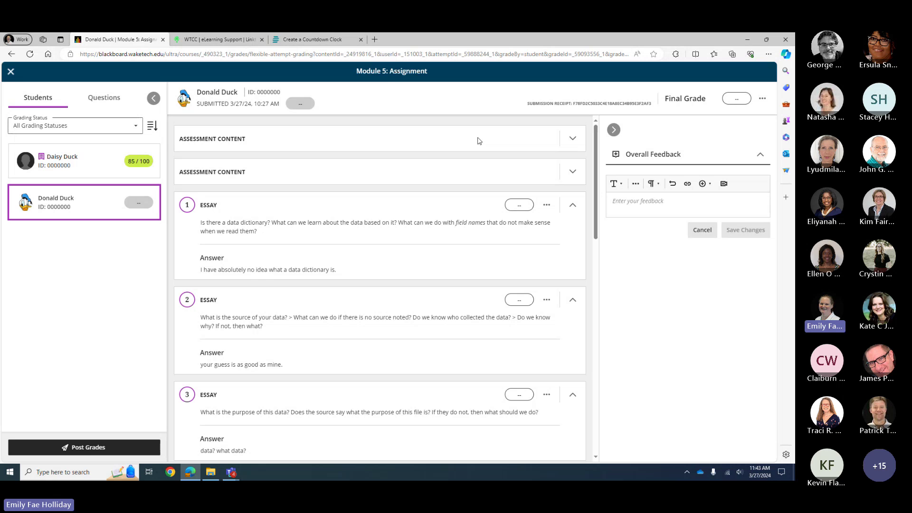
# Grade the student's essay answers to questions 1, 2 and 3 with 15 points each
pyautogui.click(514, 208)
pyautogui.write('15')
pyautogui.click(519, 302)
pyautogui.write('15')
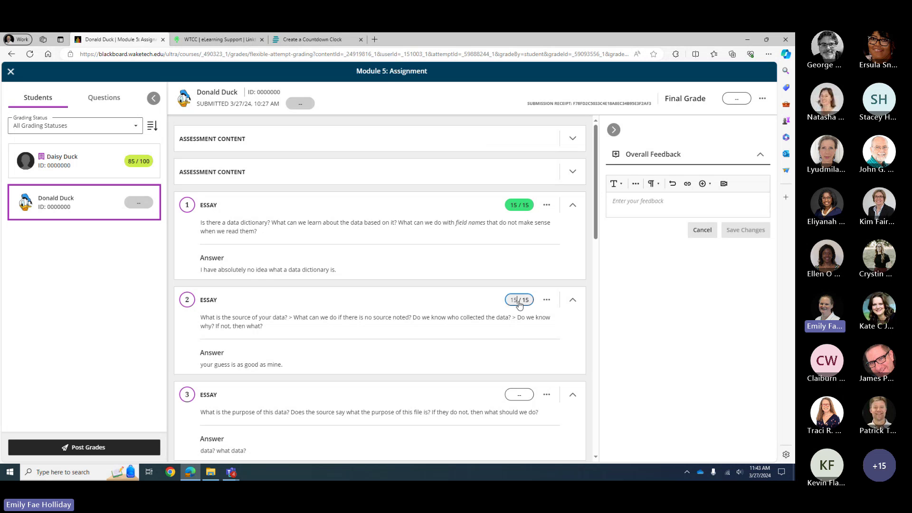
pyautogui.scroll(-3, 519, 304)
pyautogui.click(513, 239)
pyautogui.write('15')
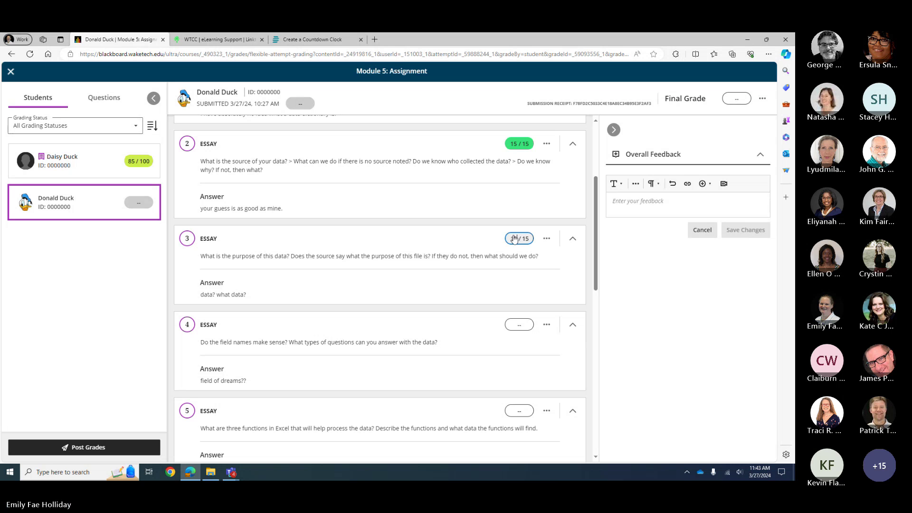
# Give the student 15 points for essay question 4 and 40 points for question 5
pyautogui.click(517, 325)
pyautogui.write('15')
pyautogui.scroll(-1, 510, 334)
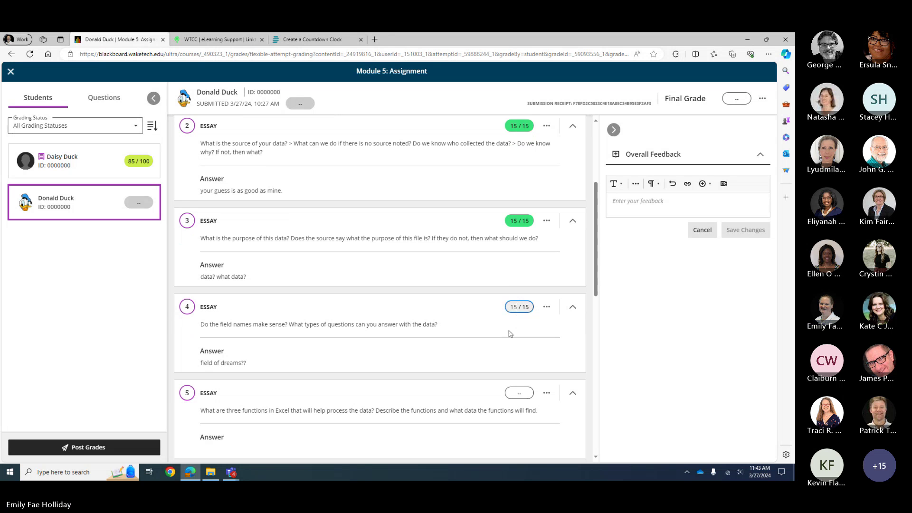
pyautogui.scroll(-5, 510, 334)
pyautogui.click(517, 151)
pyautogui.write('40')
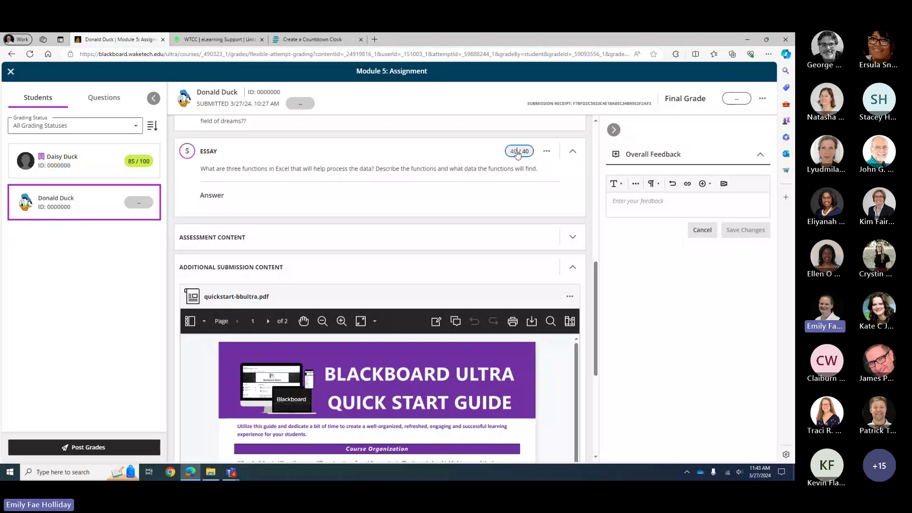
pyautogui.click(641, 270)
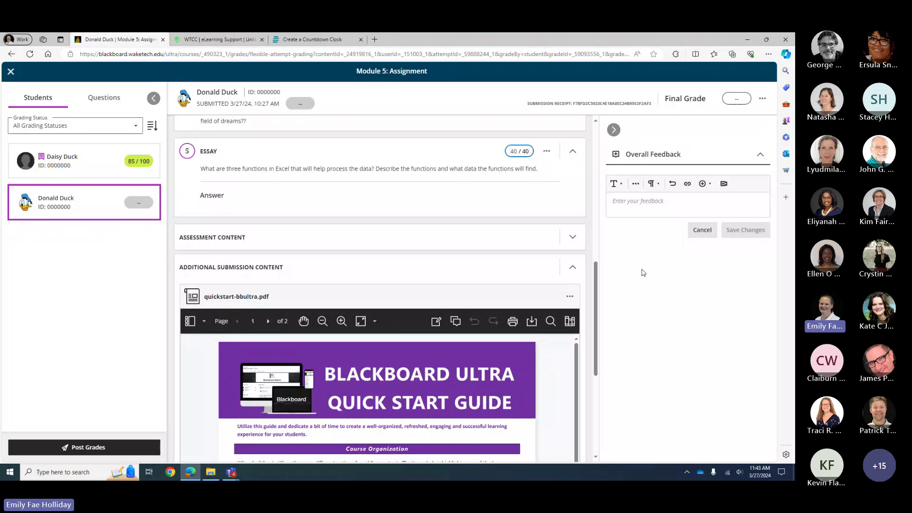
# Post the Module 5 Assignment grades and confirm the posting
pyautogui.click(78, 449)
pyautogui.click(449, 295)
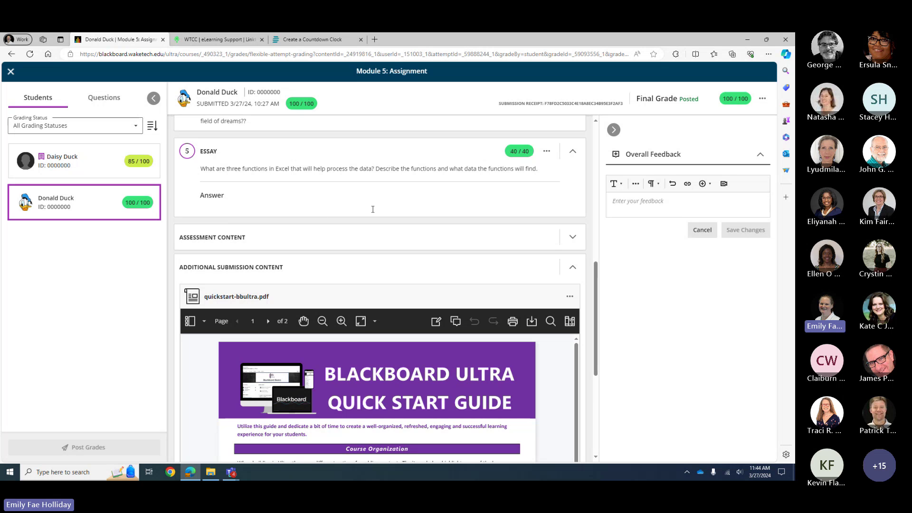
pyautogui.scroll(-1, 334, 230)
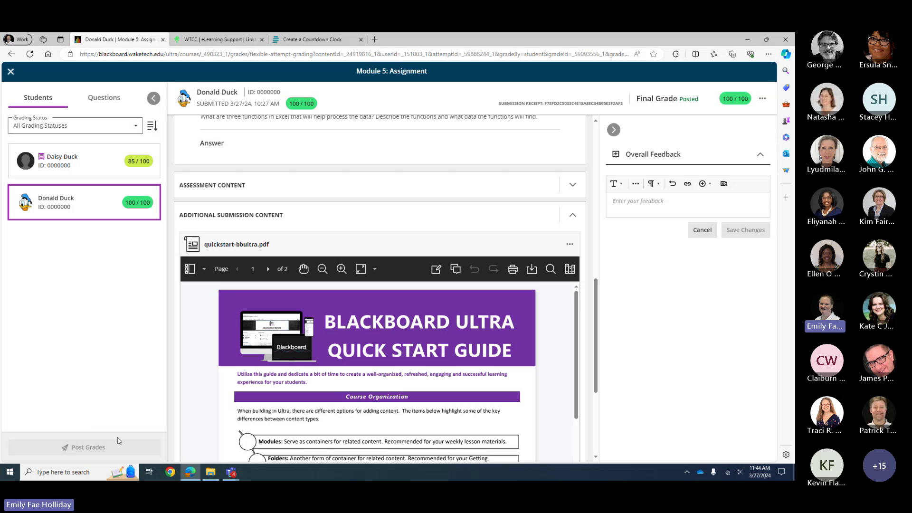
# Leave the grading view and open Module 1 Assignment: Porter's Five Forces from the course content for editing
pyautogui.click(11, 72)
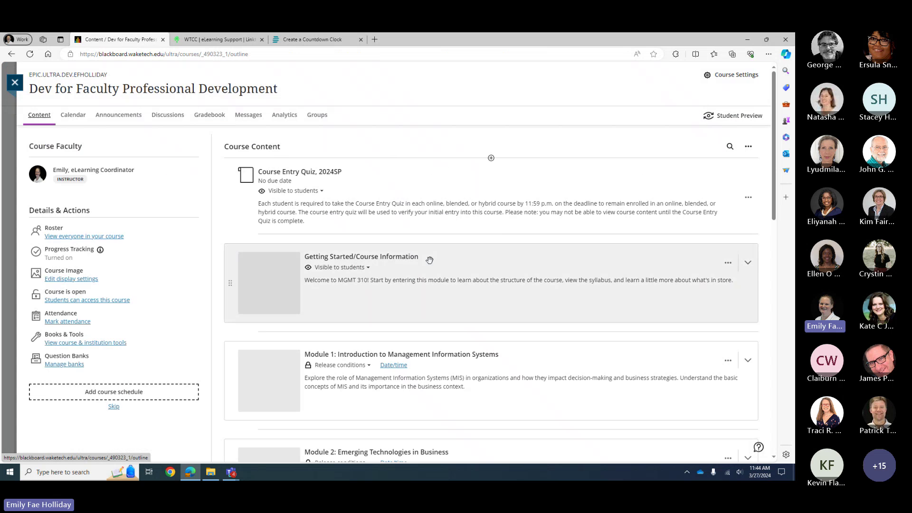
pyautogui.scroll(-2, 456, 288)
pyautogui.scroll(-3, 455, 288)
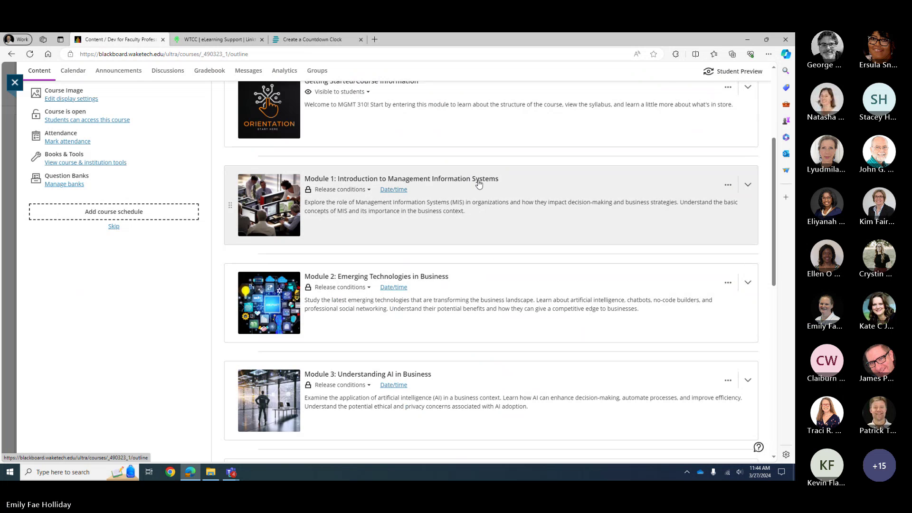
pyautogui.click(468, 195)
pyautogui.scroll(-7, 468, 195)
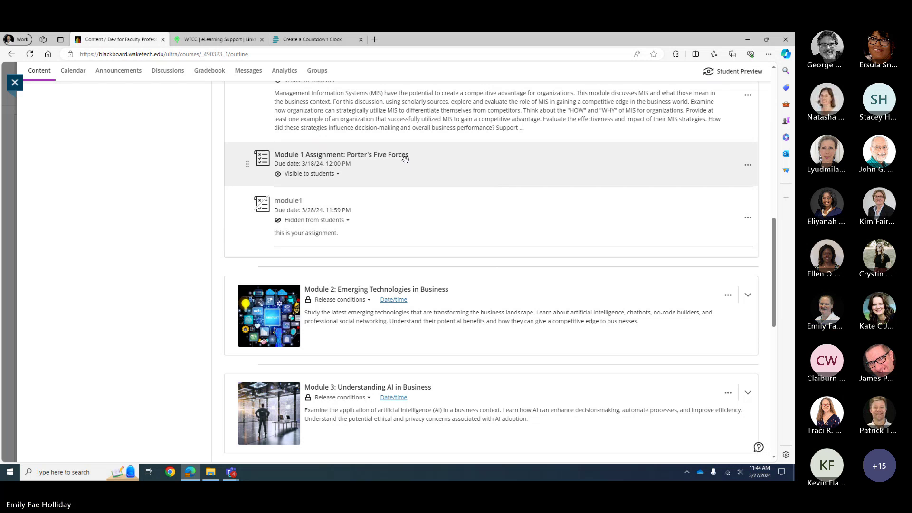
pyautogui.click(748, 165)
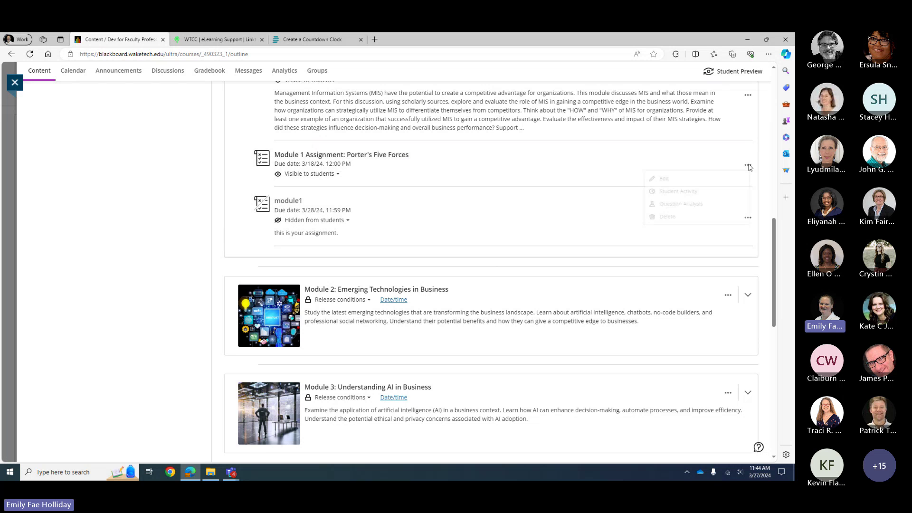
pyautogui.click(661, 180)
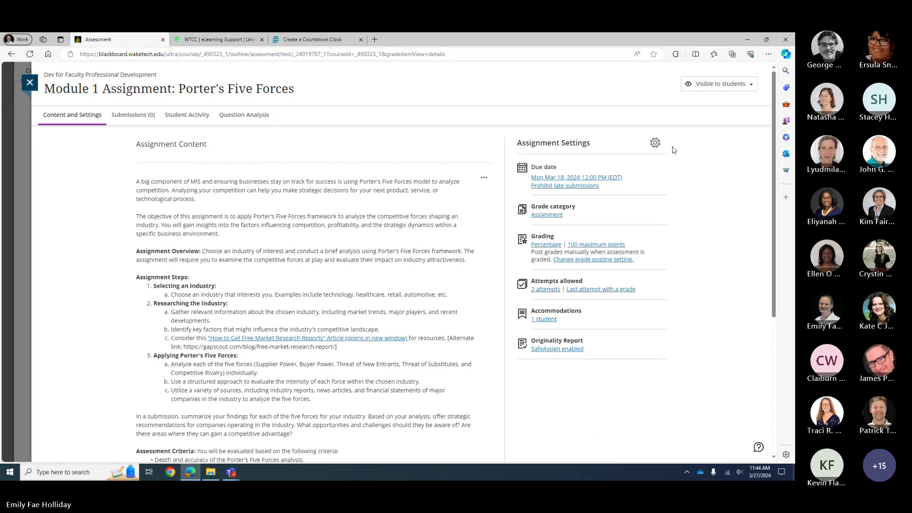
# Examine the option to post assessment grades automatically in the assignment's settings, and close the assignment without saving changes
pyautogui.click(654, 143)
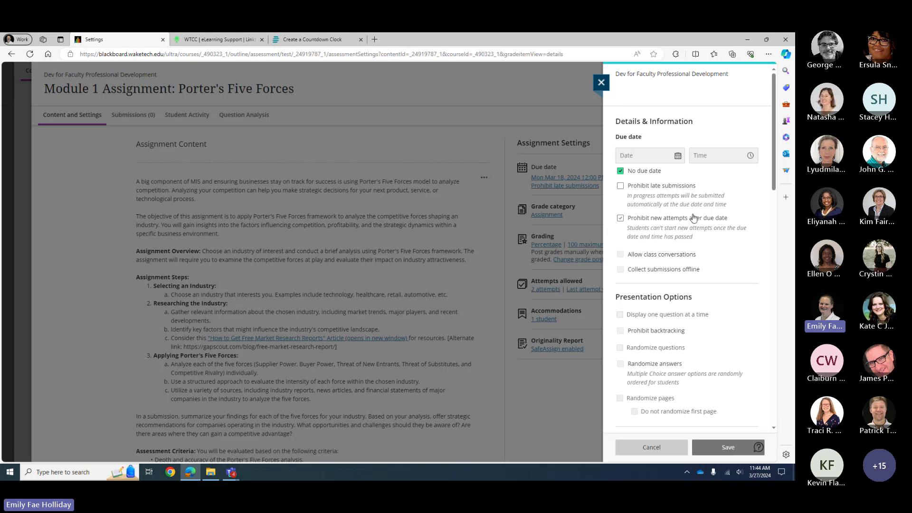
pyautogui.scroll(-5, 716, 219)
pyautogui.scroll(-7, 716, 219)
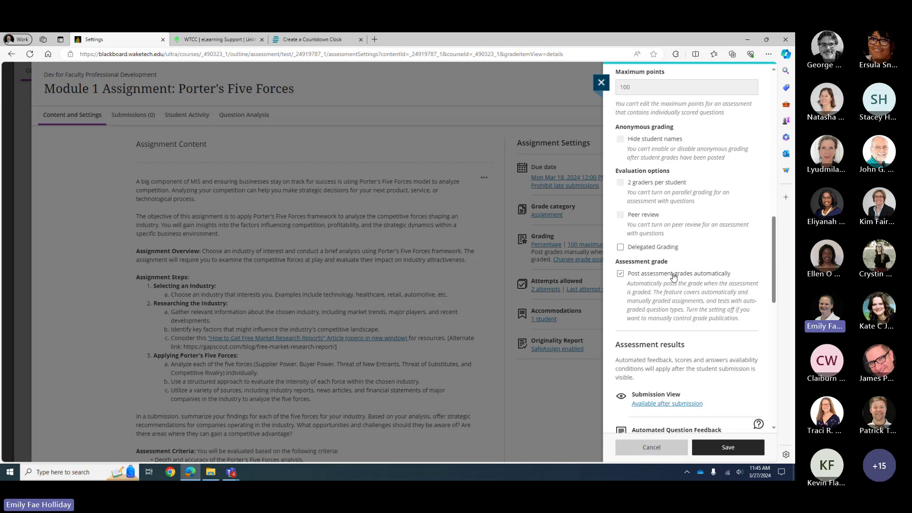
pyautogui.click(674, 275)
pyautogui.click(677, 276)
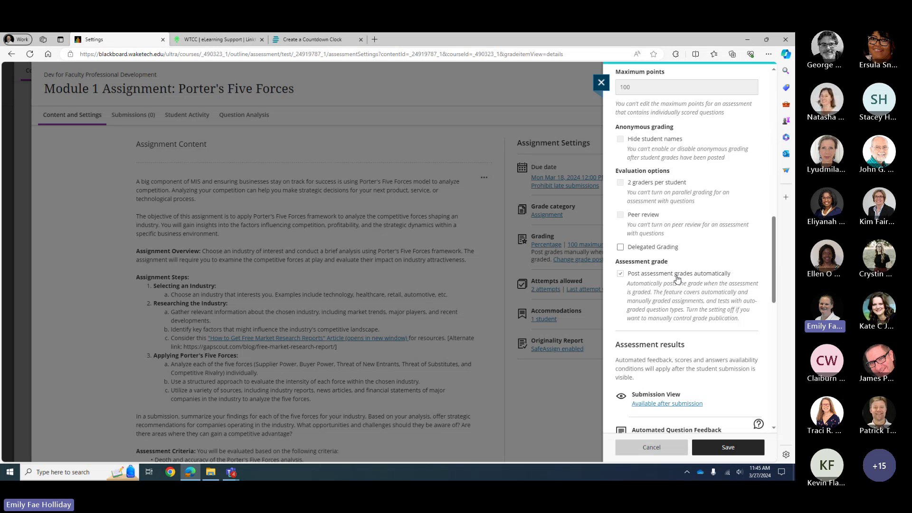
pyautogui.click(651, 449)
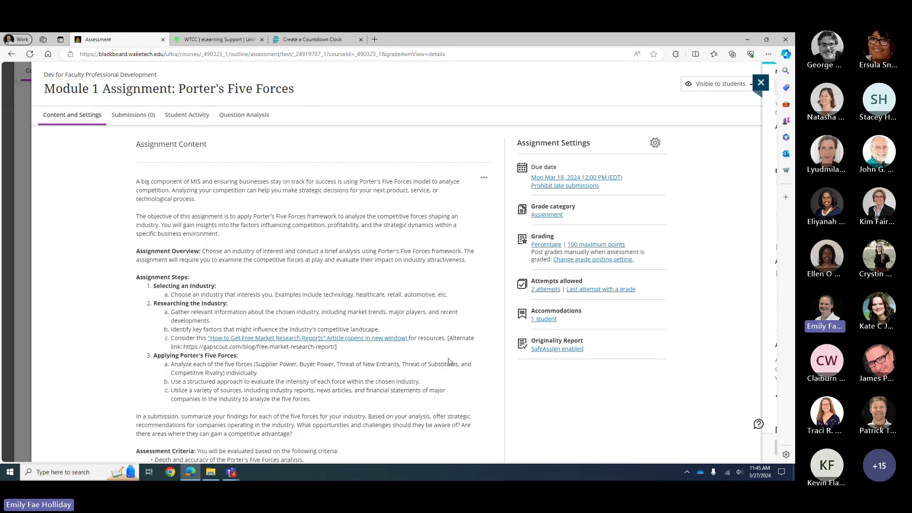
pyautogui.click(38, 86)
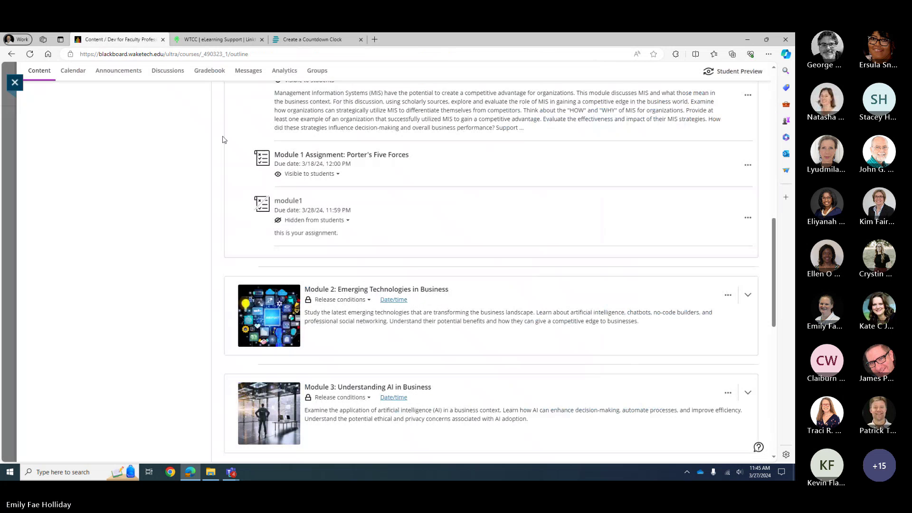
# Open the course gradebook and look over the grade columns and their maximum points
pyautogui.click(210, 74)
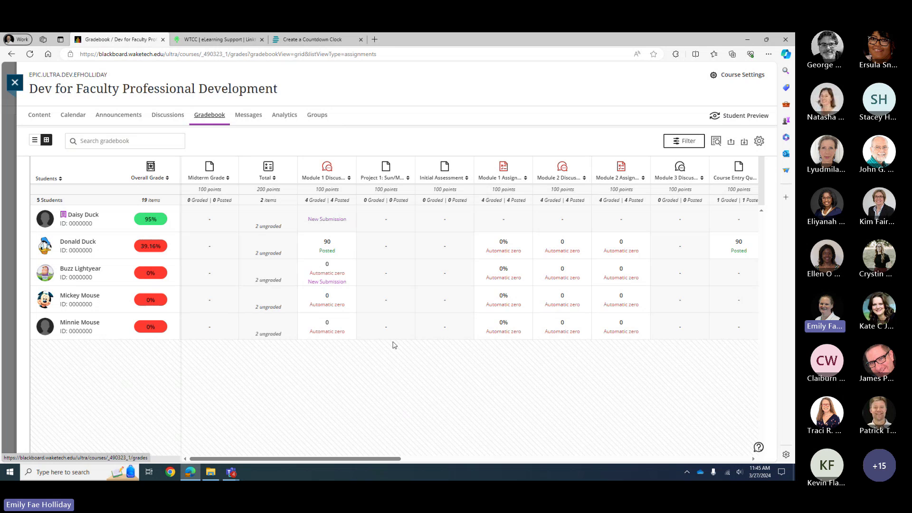
pyautogui.moveTo(349, 458)
pyautogui.mouseDown()
pyautogui.moveTo(388, 458)
pyautogui.moveTo(338, 460)
pyautogui.mouseUp()
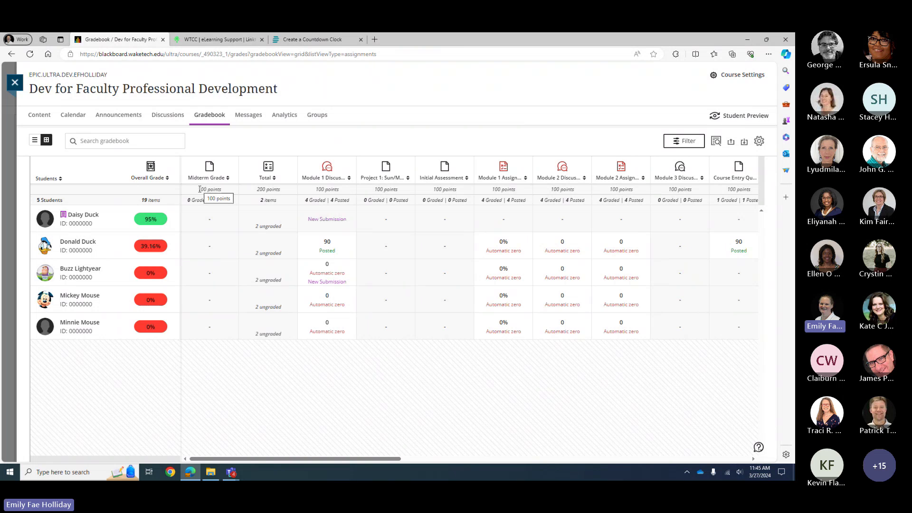
pyautogui.moveTo(242, 192)
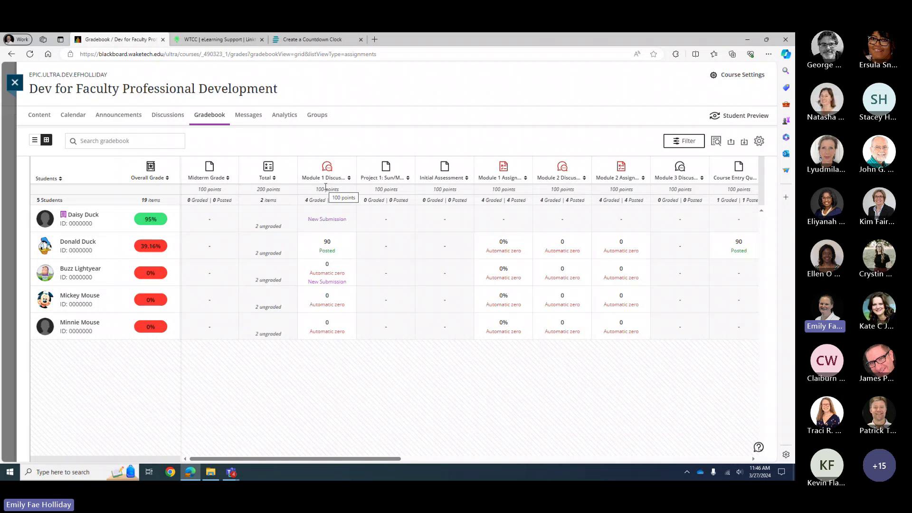
pyautogui.moveTo(420, 189)
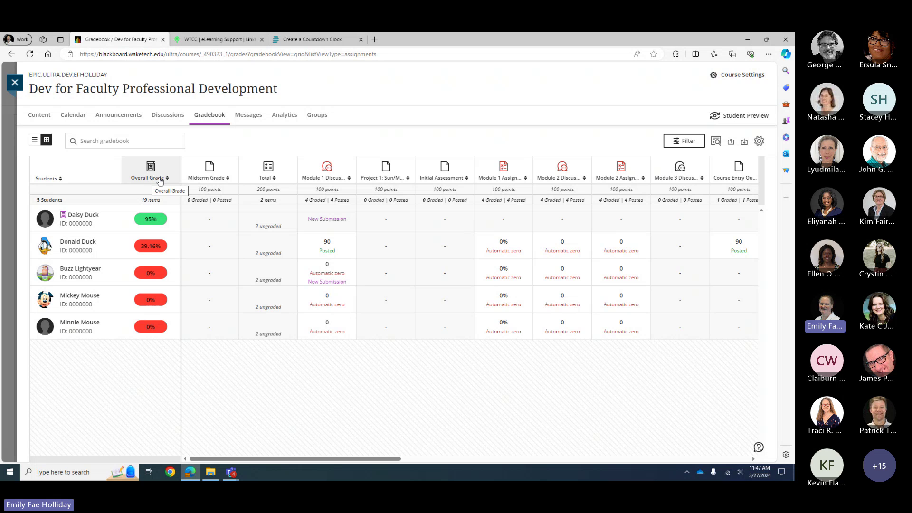
# Sort the gradebook by overall grade in ascending order and open the Overall Grade calculation for editing
pyautogui.click(160, 181)
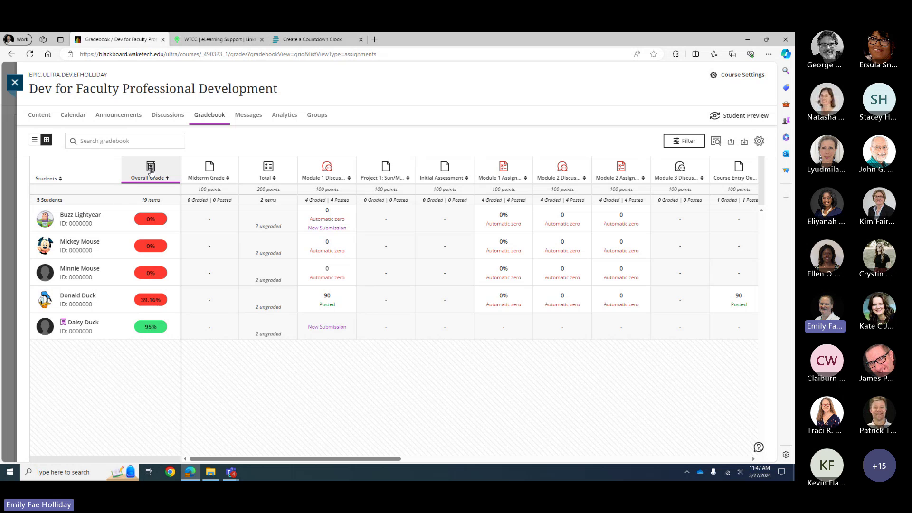
pyautogui.click(150, 171)
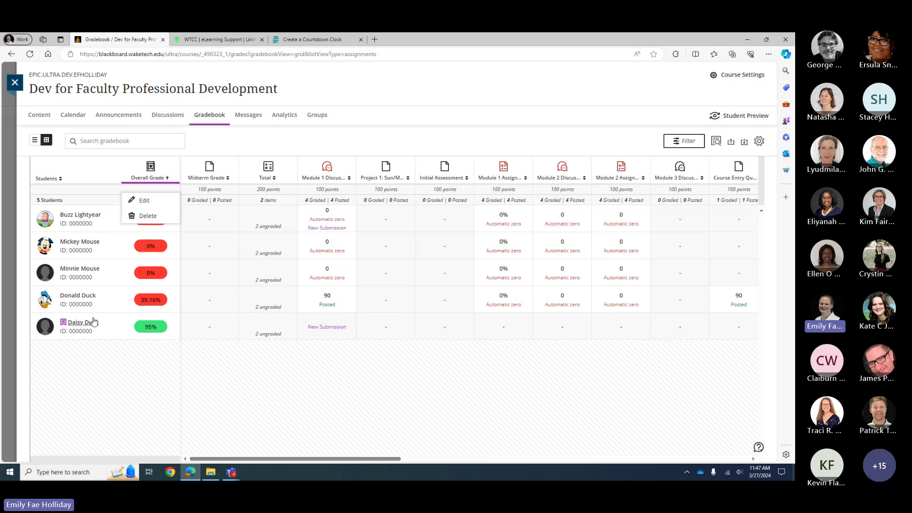
pyautogui.click(148, 202)
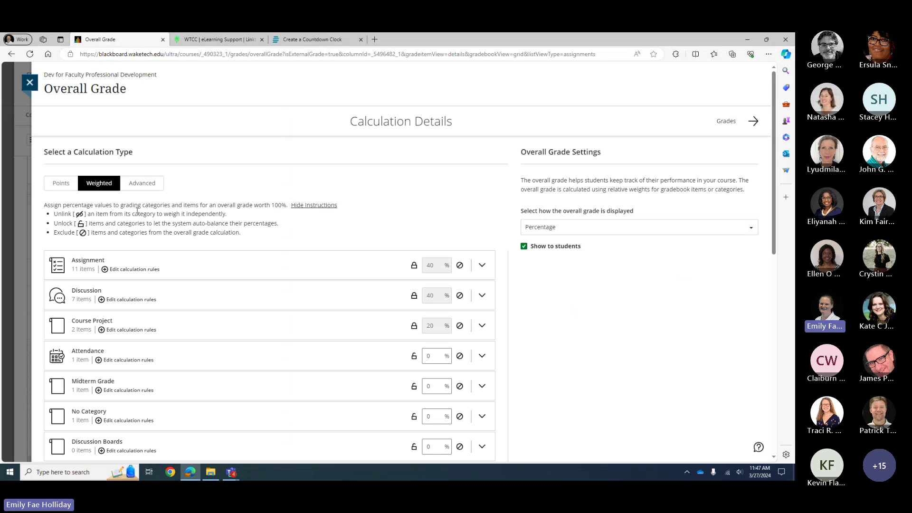
# Compare the Points and Weighted calculation types and look over the coursework items inside the Assignment category
pyautogui.click(63, 184)
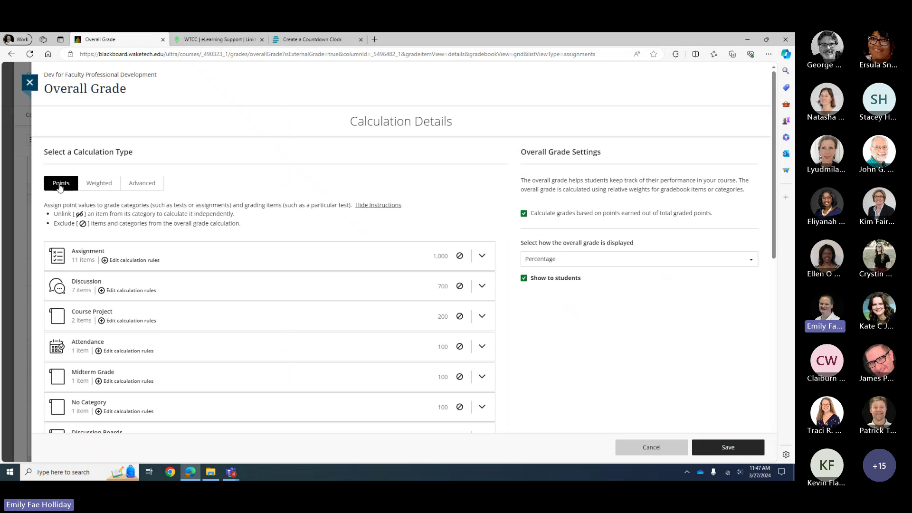
pyautogui.click(100, 184)
pyautogui.scroll(-3, 77, 163)
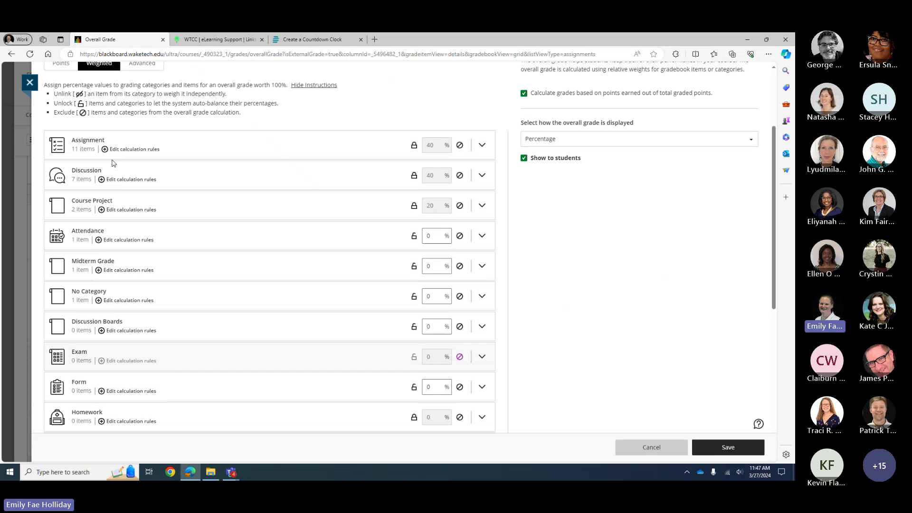
pyautogui.click(483, 145)
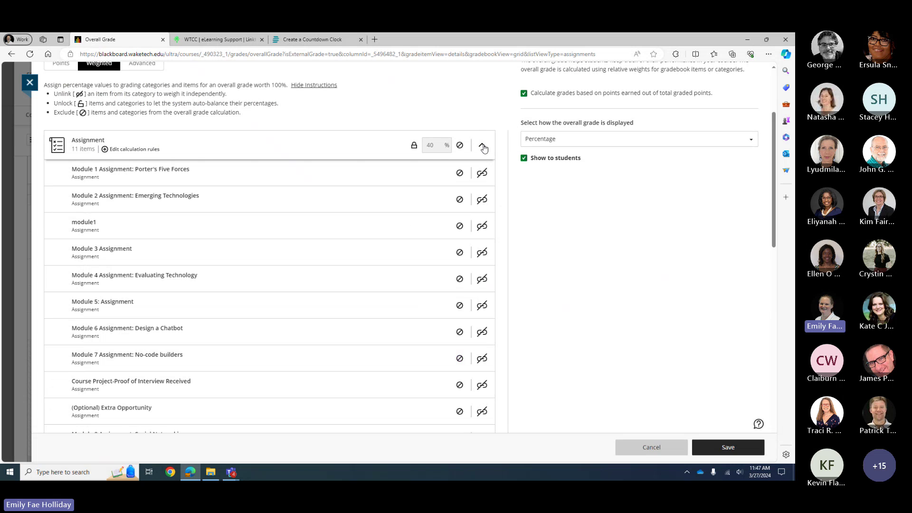
pyautogui.scroll(-1, 156, 181)
pyautogui.scroll(-1, 152, 197)
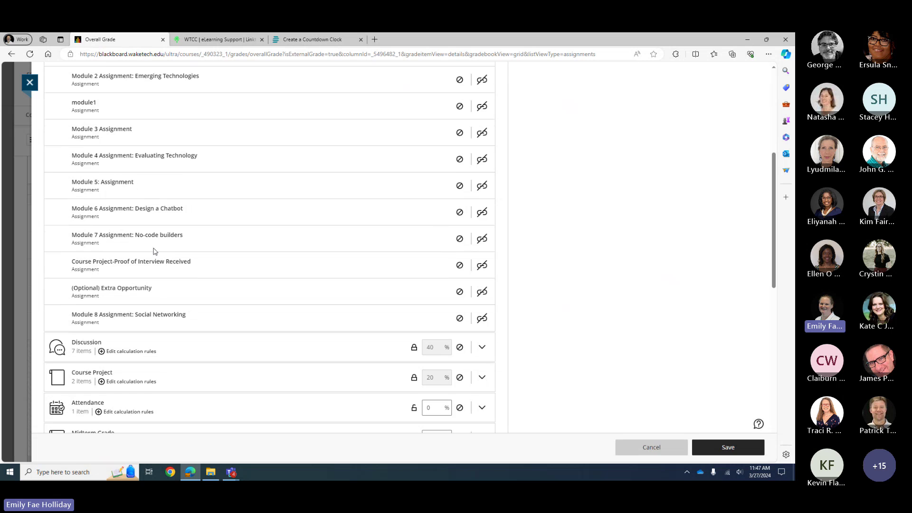
pyautogui.scroll(5, 152, 251)
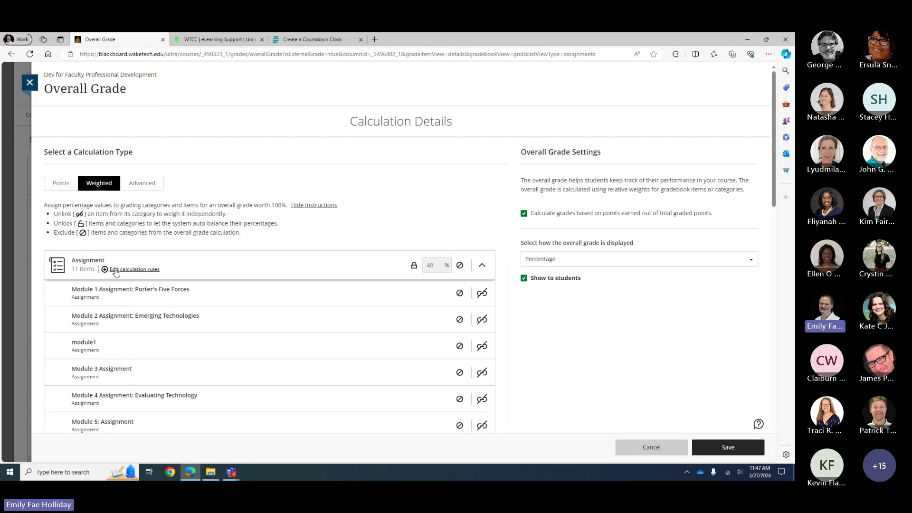
pyautogui.scroll(-2, 114, 268)
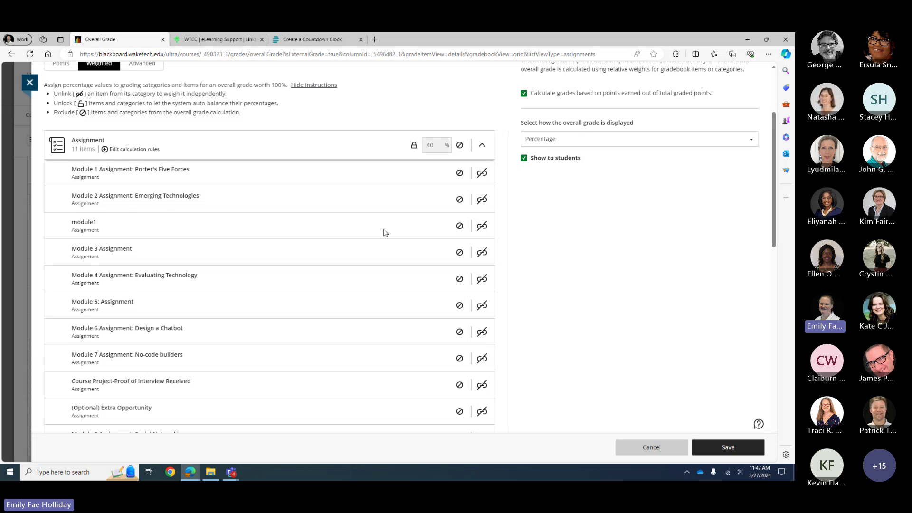
# Exclude module1 from the overall grade calculation, and unlink it from the Assignment category to weigh it independently
pyautogui.click(459, 226)
pyautogui.scroll(1, 264, 243)
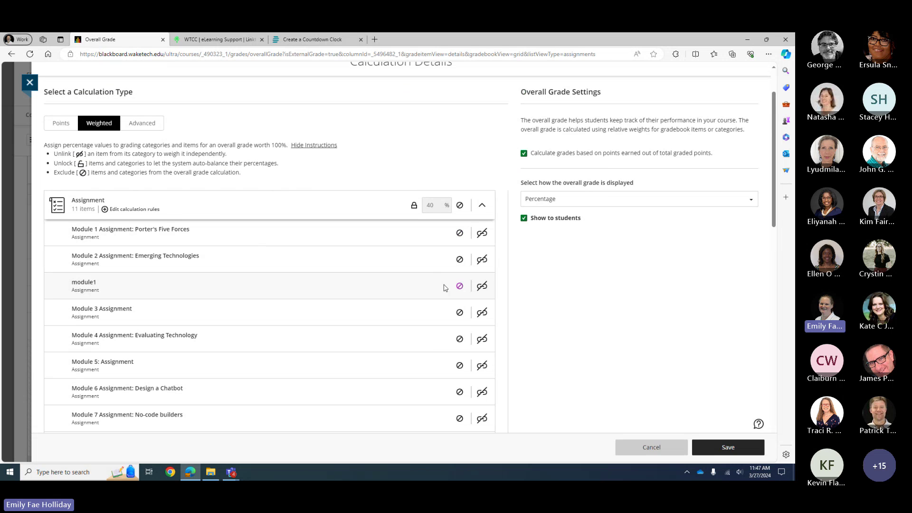
pyautogui.click(481, 286)
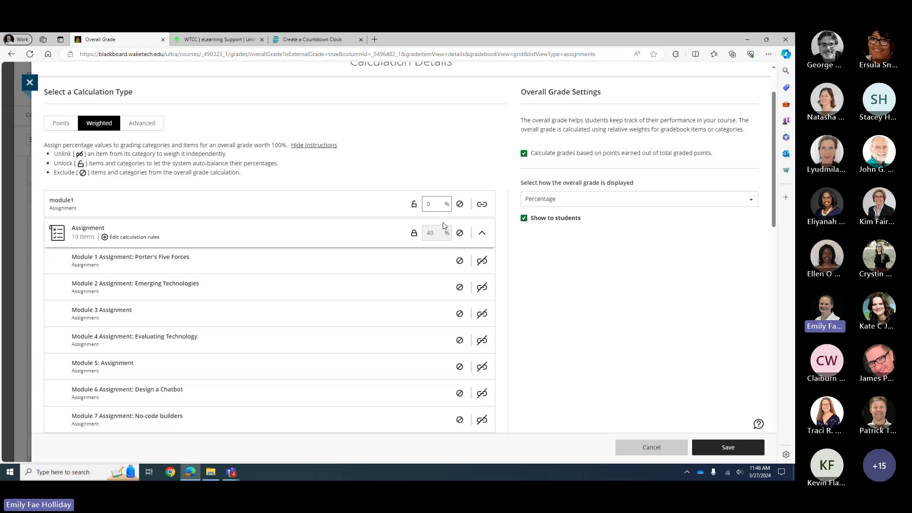
# Unlock the Discussion category's percentage for editing and lock it again
pyautogui.scroll(-1, 482, 340)
pyautogui.scroll(-7, 482, 346)
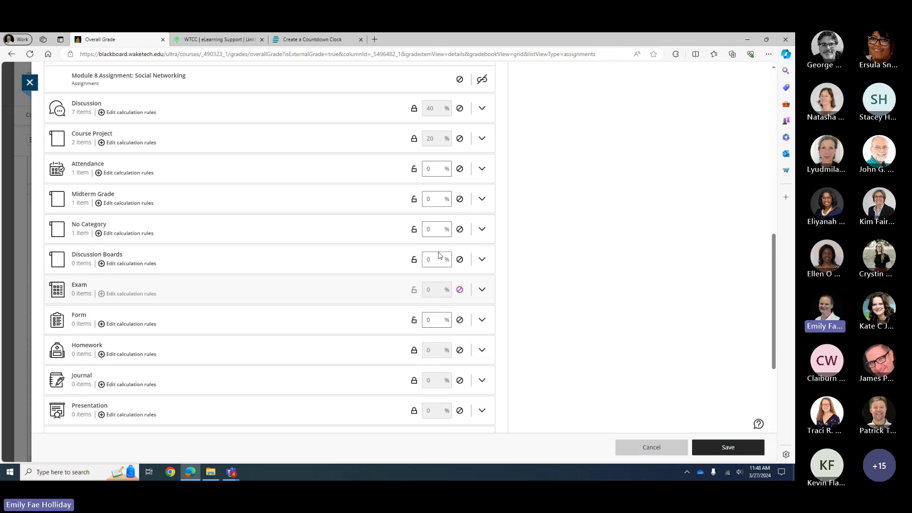
pyautogui.scroll(2, 419, 236)
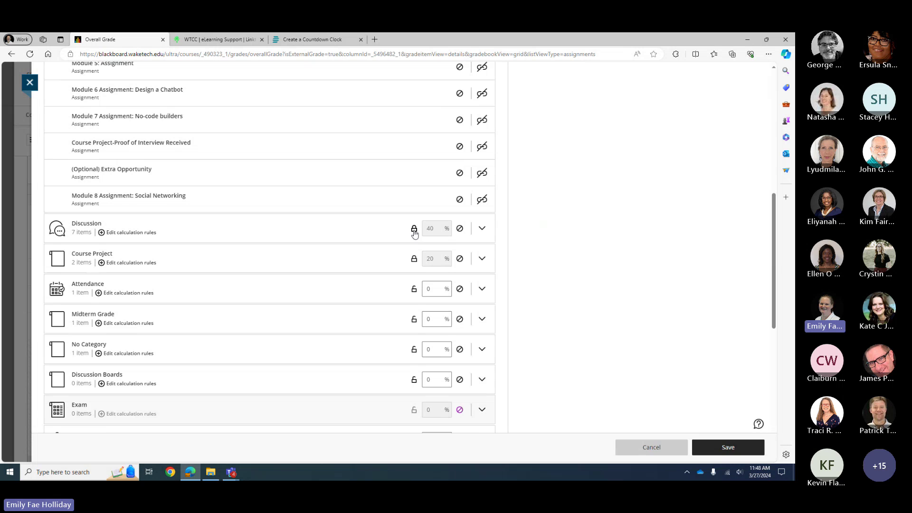
pyautogui.click(414, 230)
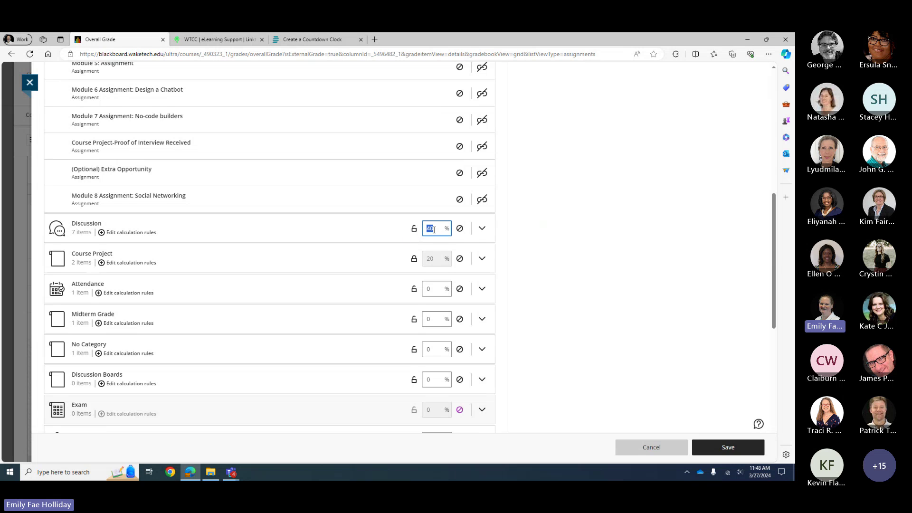
pyautogui.click(413, 228)
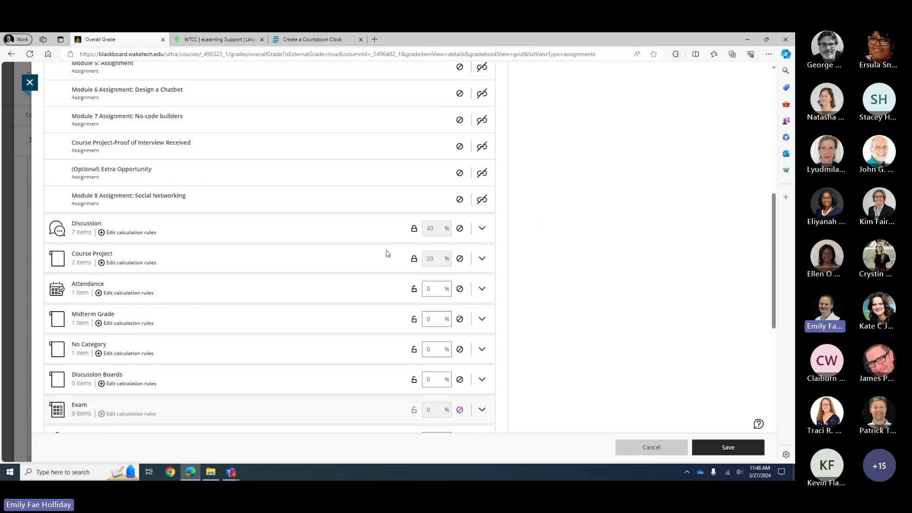
# Switch the overall grade to the Advanced calculation type and add the Average, Total and Minimum functions to the custom formula
pyautogui.scroll(8, 386, 253)
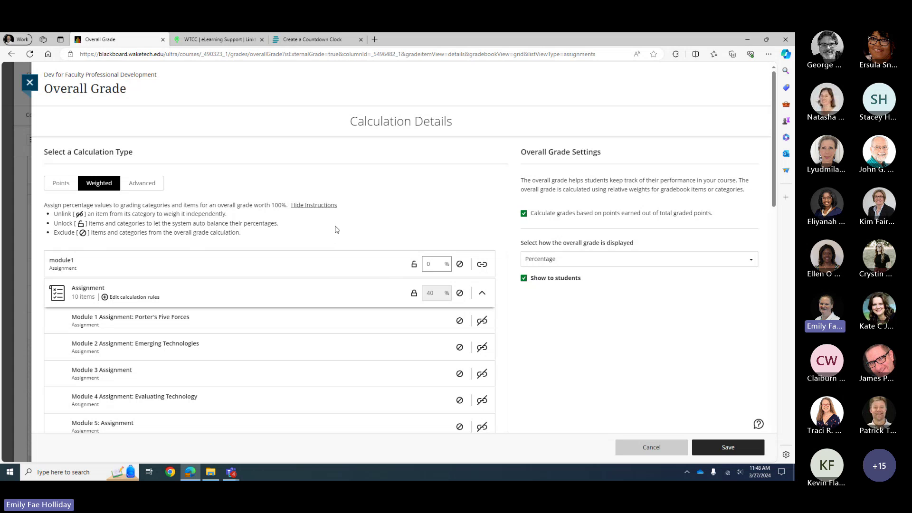
pyautogui.click(145, 188)
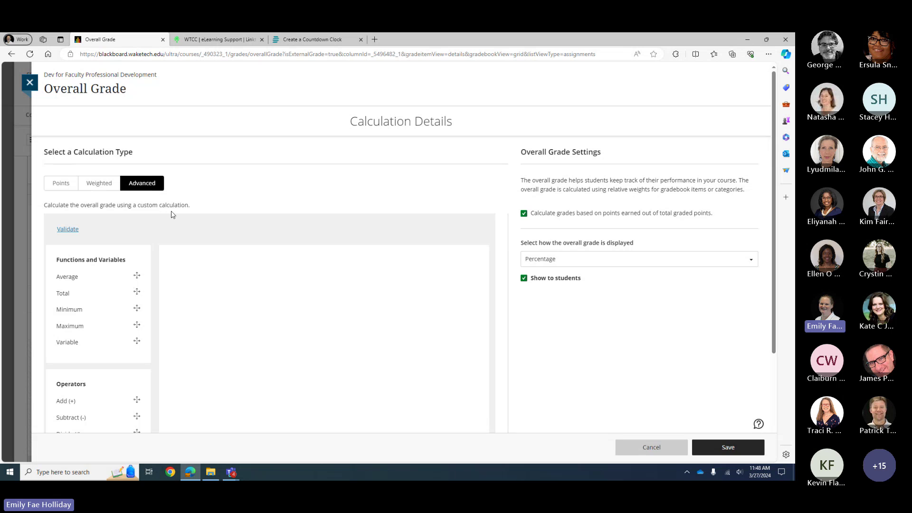
pyautogui.scroll(-3, 181, 236)
pyautogui.scroll(1, 192, 257)
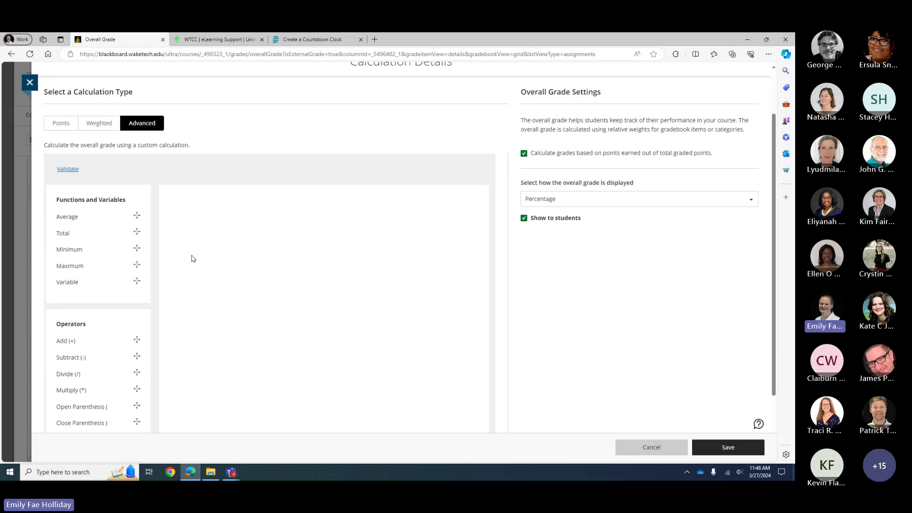
pyautogui.scroll(-1, 191, 257)
pyautogui.scroll(2, 188, 253)
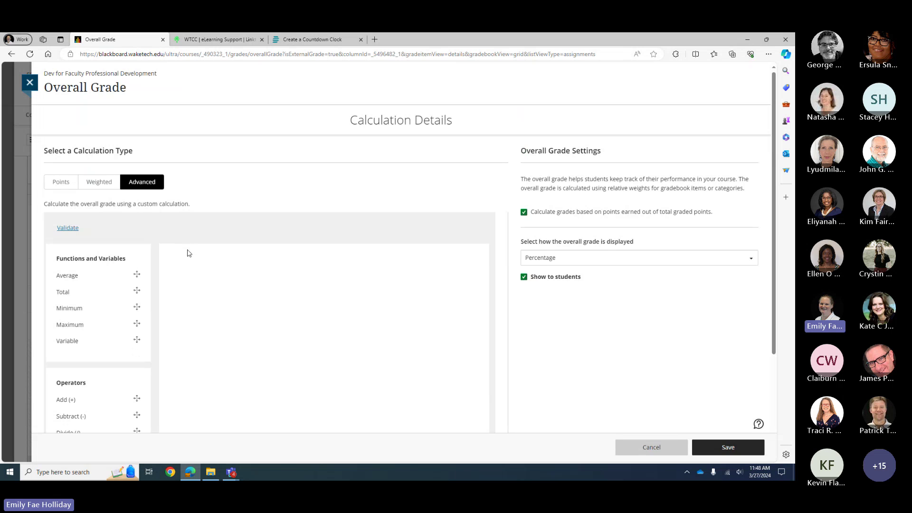
pyautogui.scroll(-1, 165, 247)
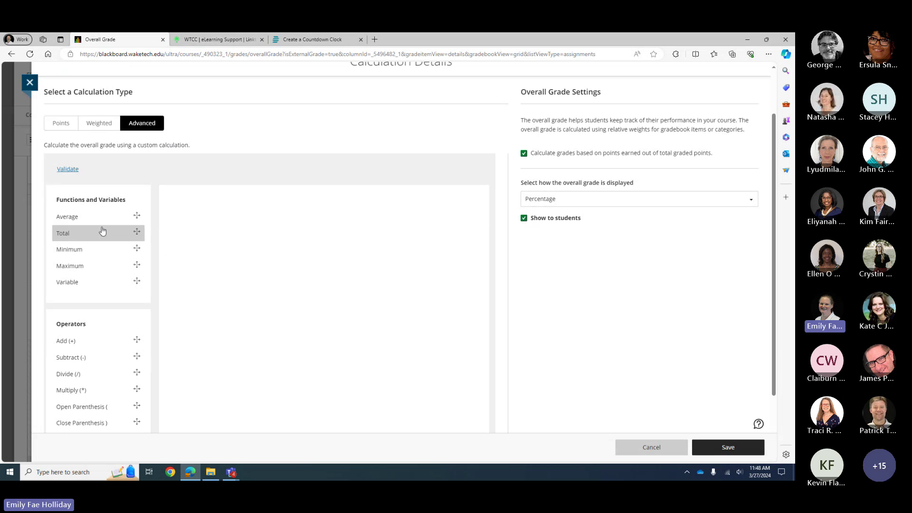
pyautogui.click(137, 217)
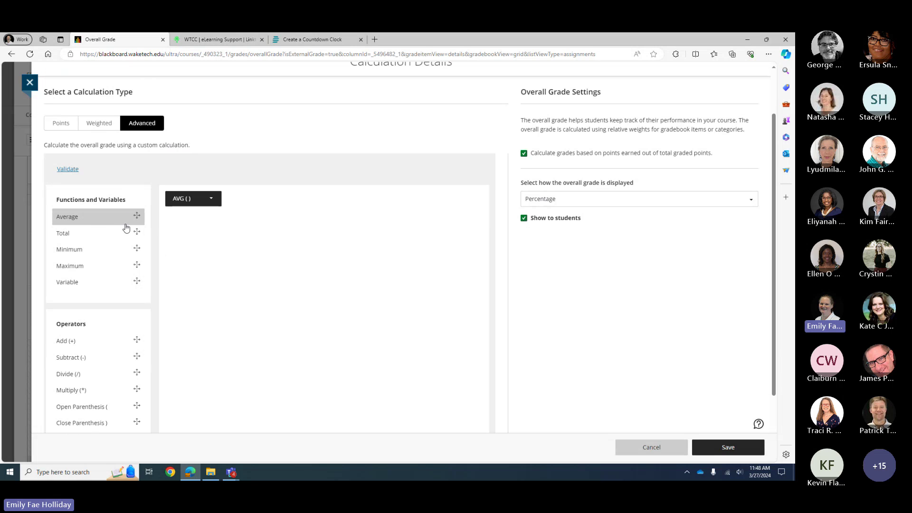
pyautogui.click(97, 238)
pyautogui.click(106, 250)
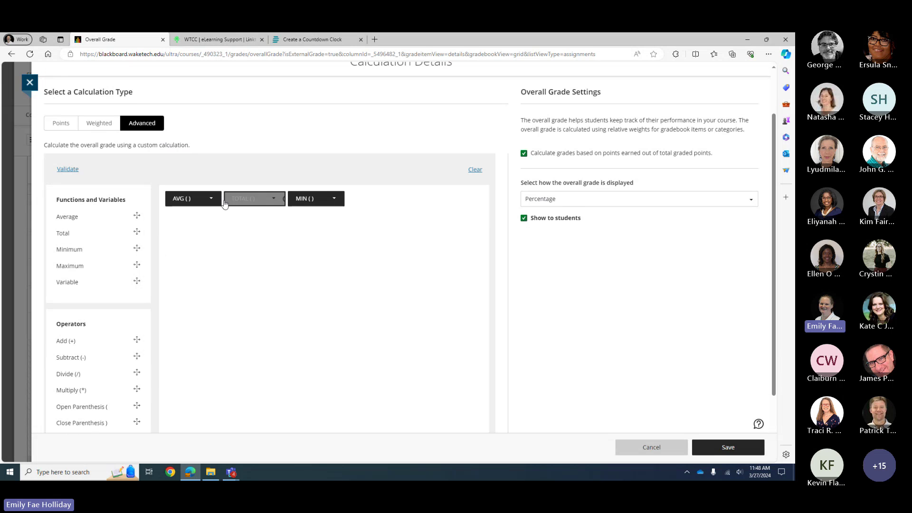
# Remove the Average function from the custom formula and examine the categories and coursework selectable for the Total function
pyautogui.scroll(-1, 128, 254)
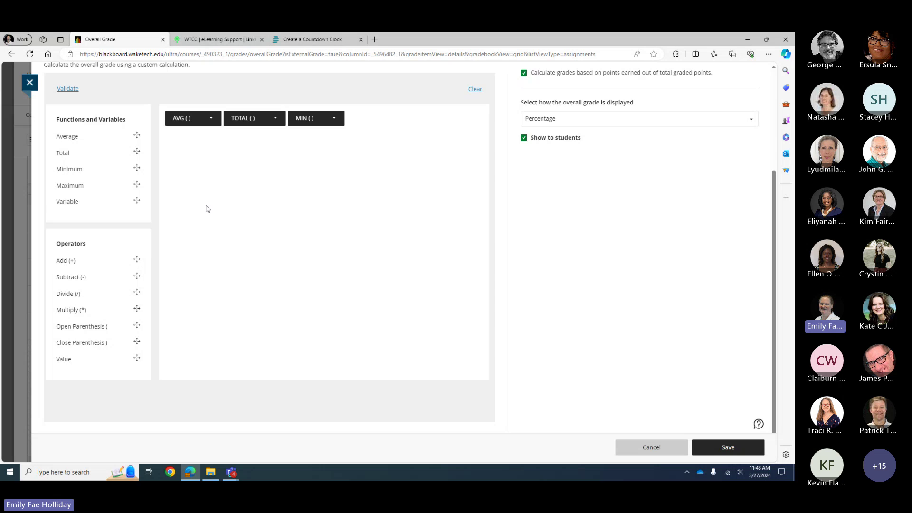
pyautogui.scroll(2, 206, 207)
pyautogui.click(214, 238)
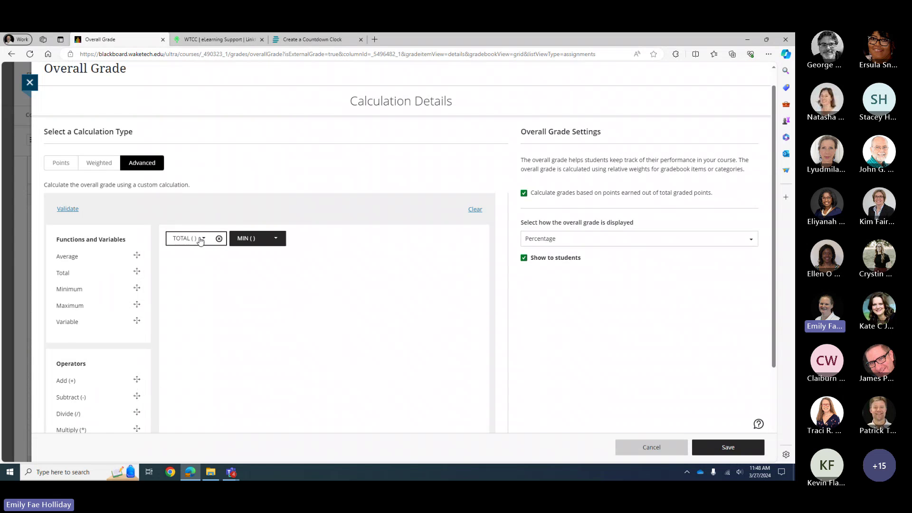
pyautogui.click(209, 239)
pyautogui.scroll(-2, 202, 291)
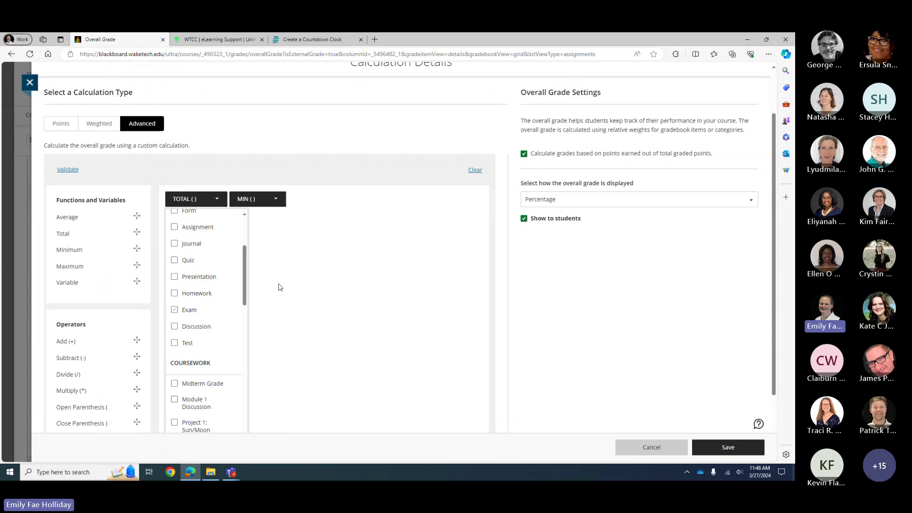
pyautogui.scroll(1, 279, 286)
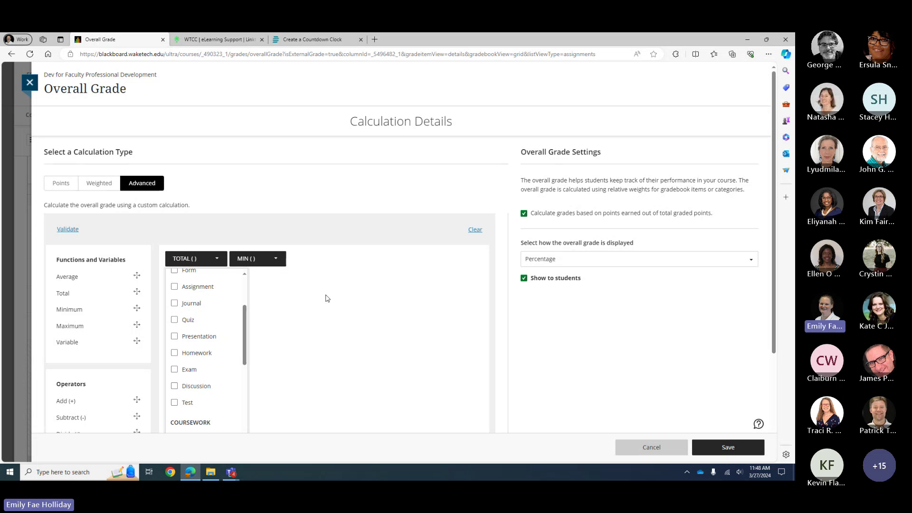
pyautogui.scroll(-3, 325, 298)
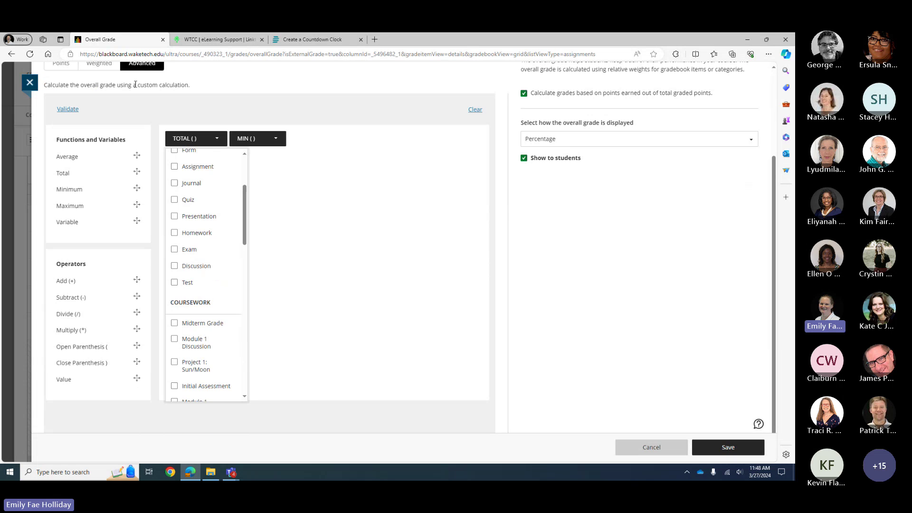
pyautogui.scroll(1, 314, 206)
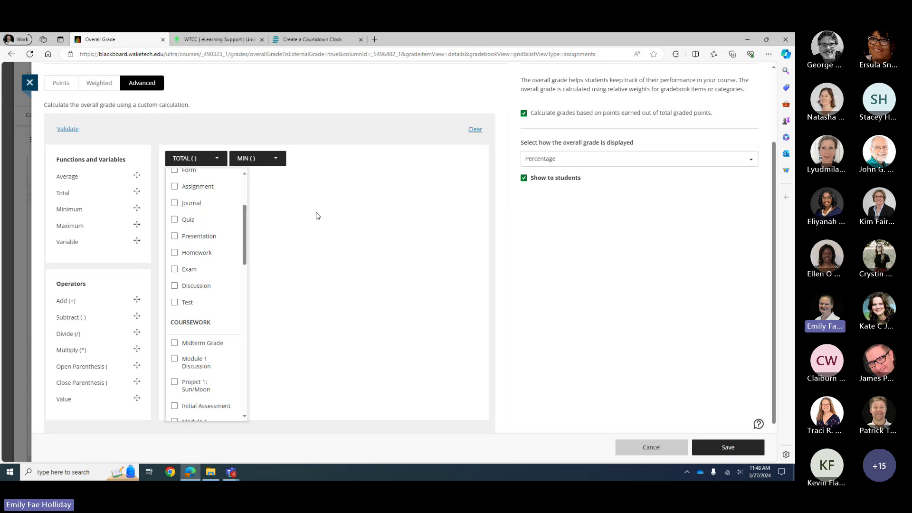
pyautogui.scroll(2, 323, 223)
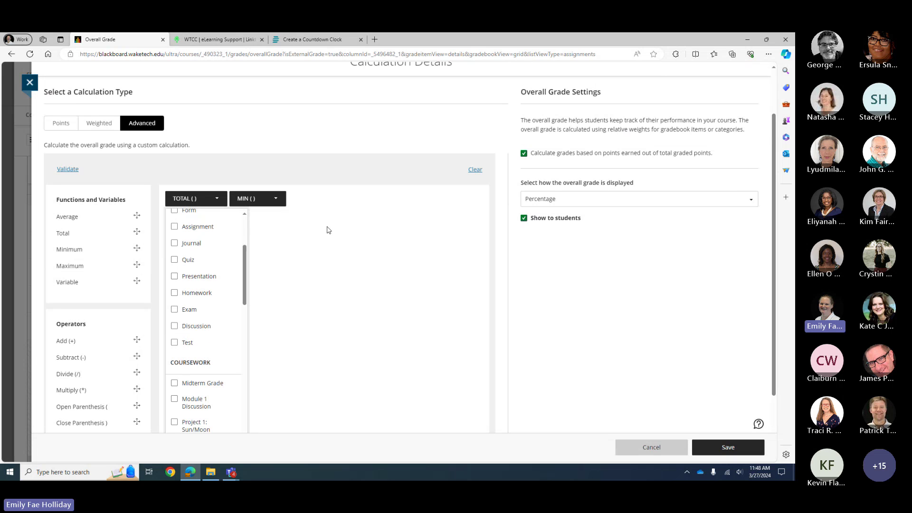
pyautogui.scroll(2, 327, 230)
# Return the calculation type to Weighted and choose Percentage as the way the overall grade is displayed
pyautogui.click(101, 183)
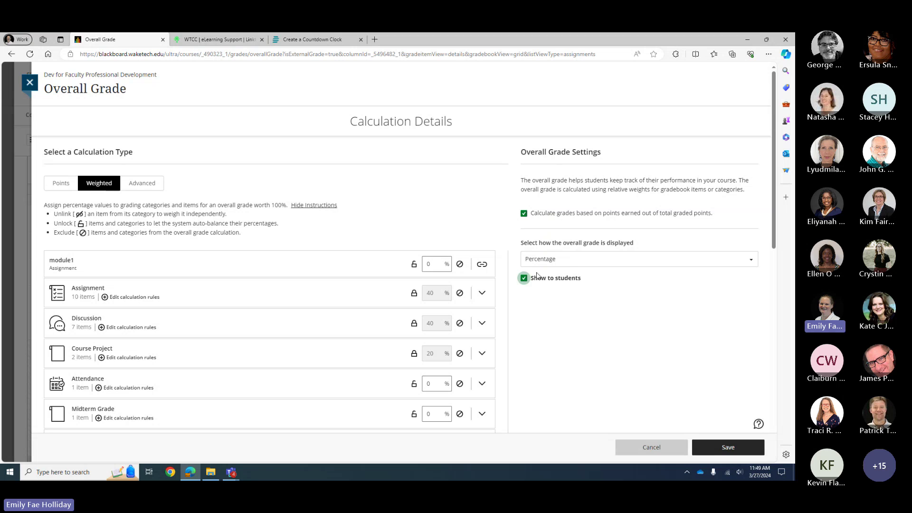
pyautogui.click(569, 262)
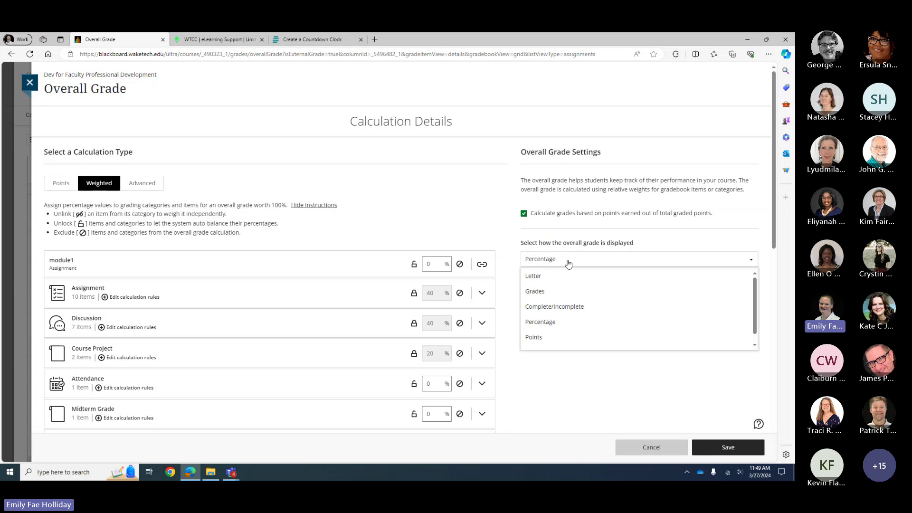
pyautogui.click(570, 326)
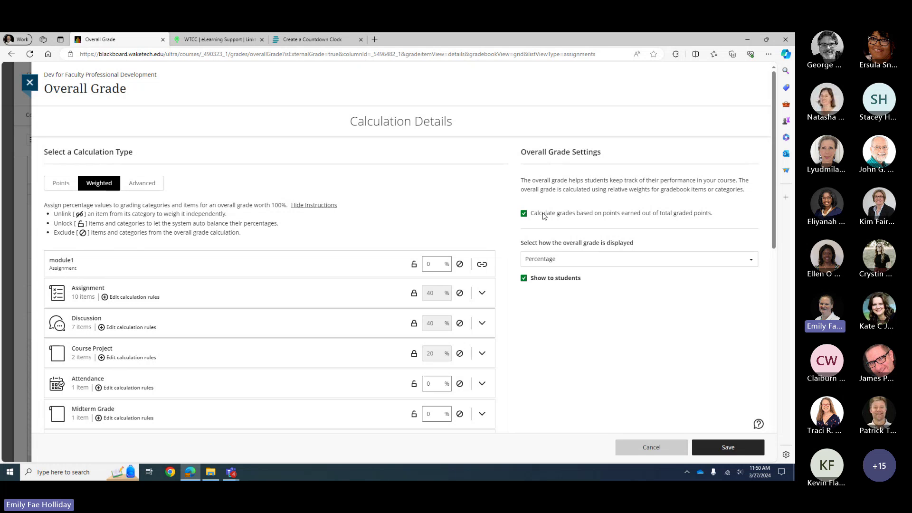
# Close the overall grade settings without saving and open the first listed student's new Module 1 Discussion submission for grading
pyautogui.click(30, 84)
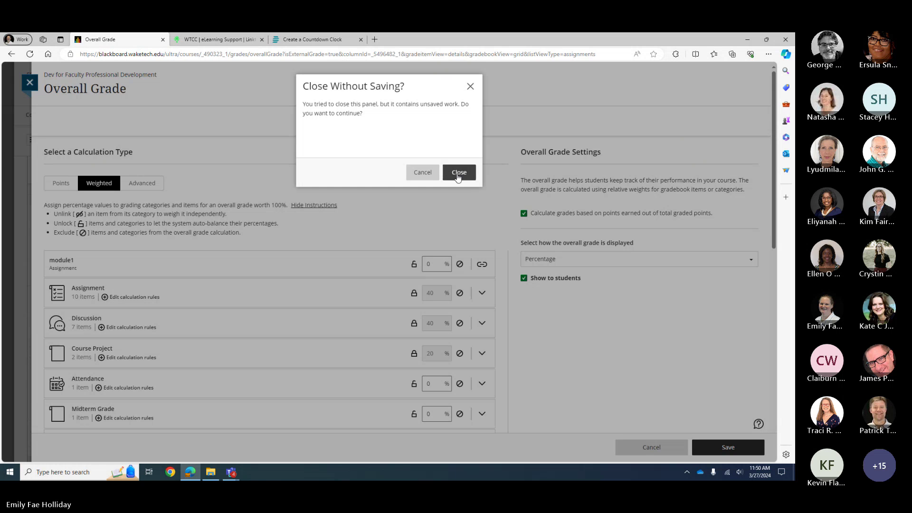
pyautogui.click(458, 173)
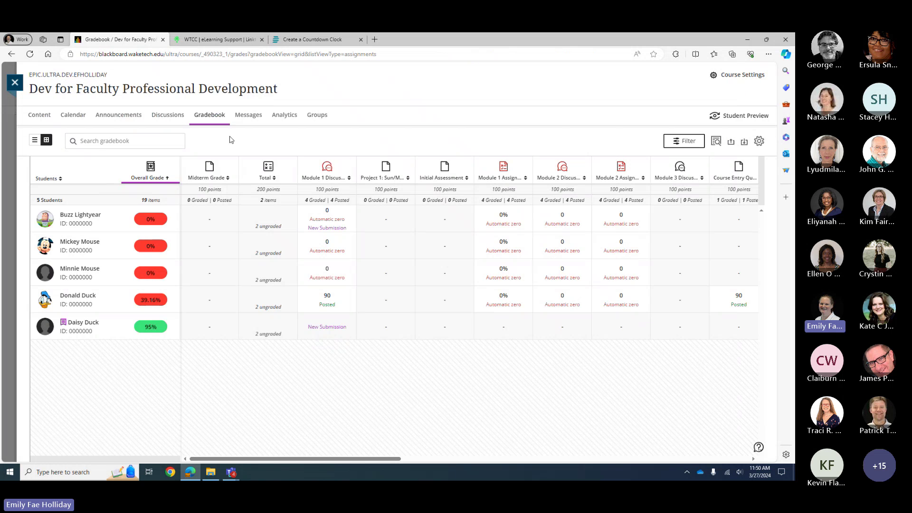
pyautogui.click(331, 221)
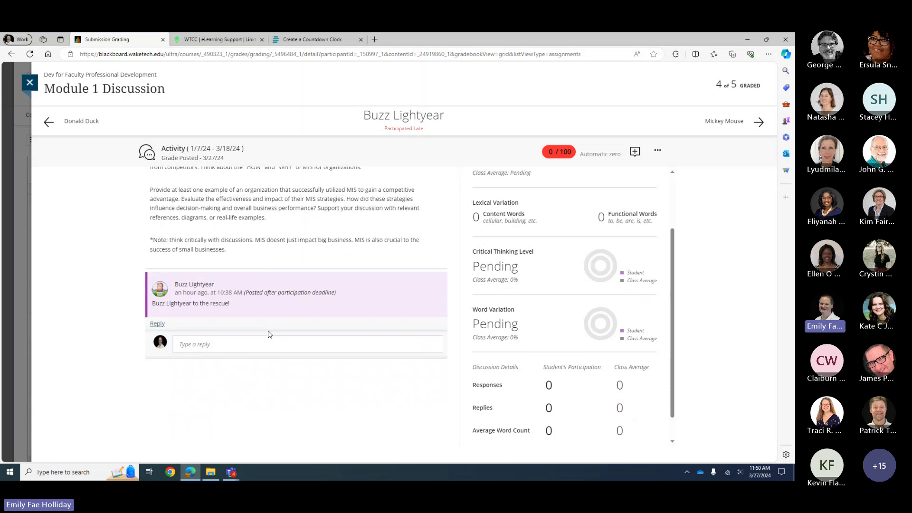
# Override the automatic zero on the open Module 1 Discussion submission with a grade of 50
pyautogui.click(556, 153)
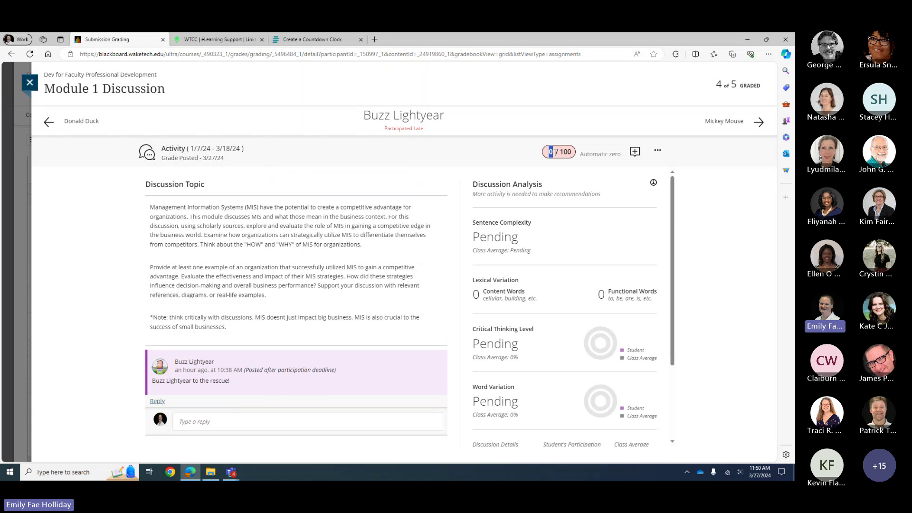
pyautogui.write('50')
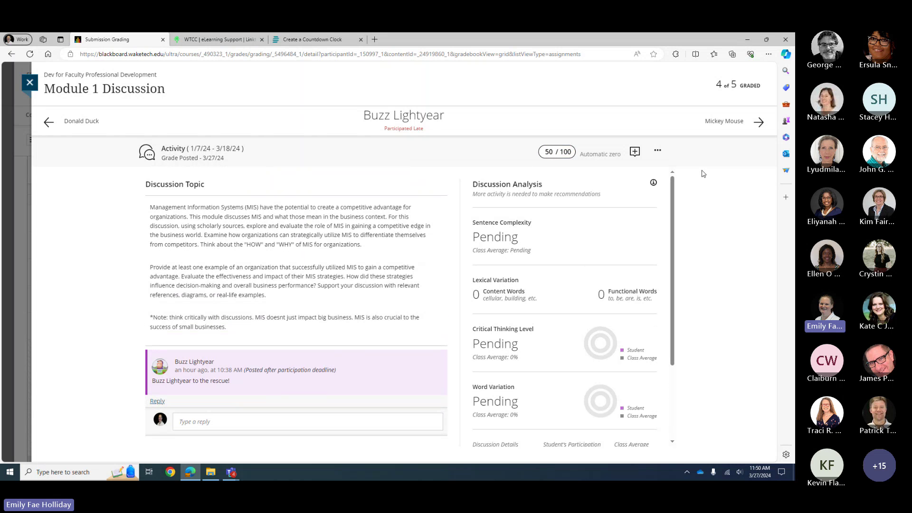
pyautogui.press('Return')
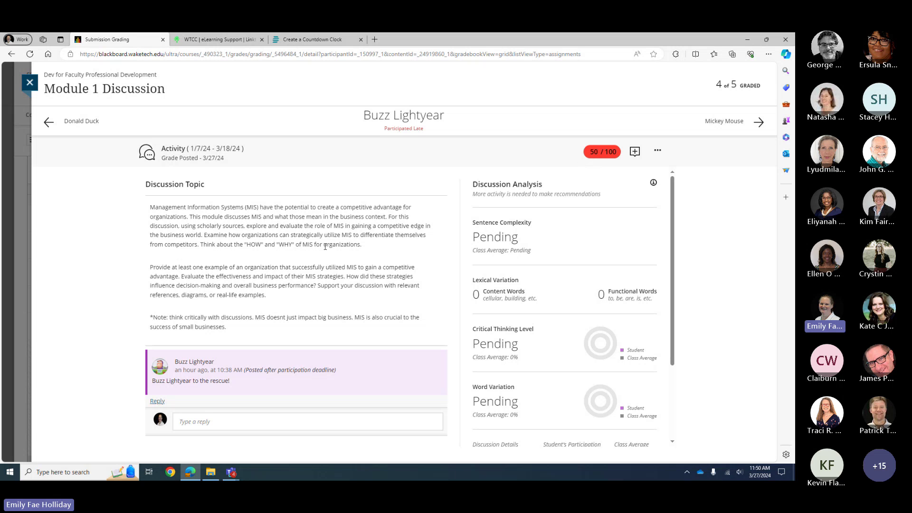
# Examine the late post alongside the discussion analysis, including critical thinking level, word variation and the participation details
pyautogui.scroll(-1, 280, 253)
pyautogui.scroll(1, 278, 252)
pyautogui.scroll(-1, 570, 269)
pyautogui.scroll(-2, 570, 268)
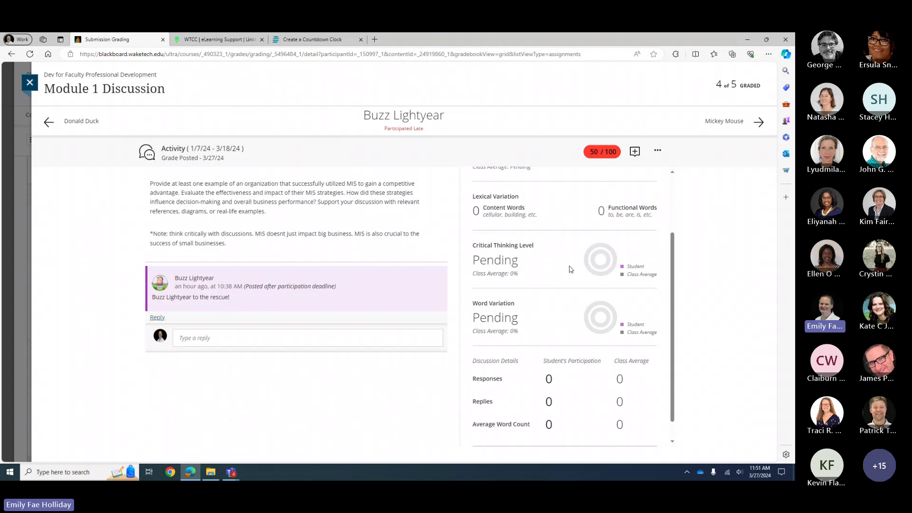
pyautogui.scroll(1, 550, 293)
pyautogui.scroll(2, 550, 294)
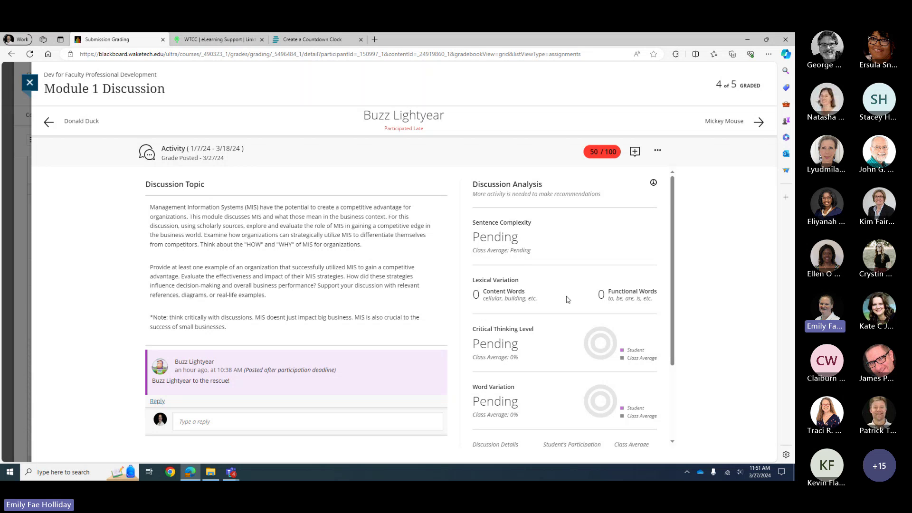
pyautogui.scroll(-1, 401, 269)
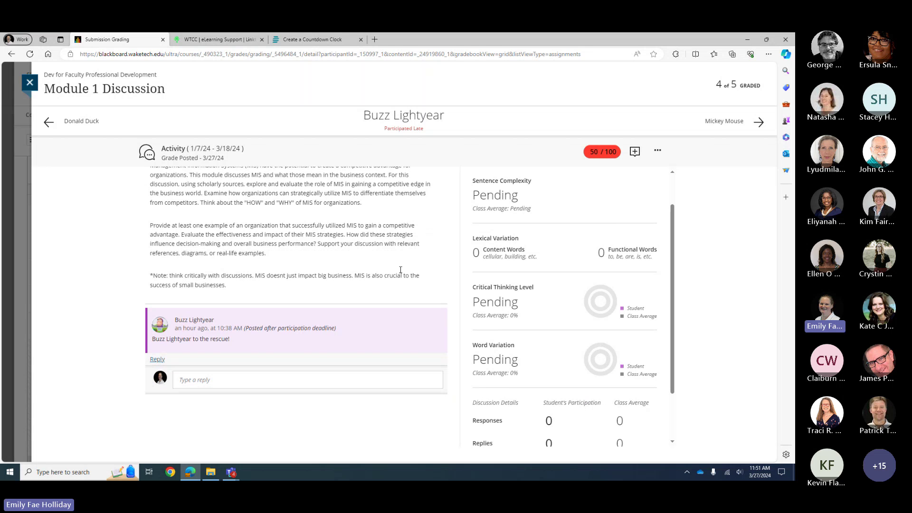
pyautogui.scroll(1, 330, 290)
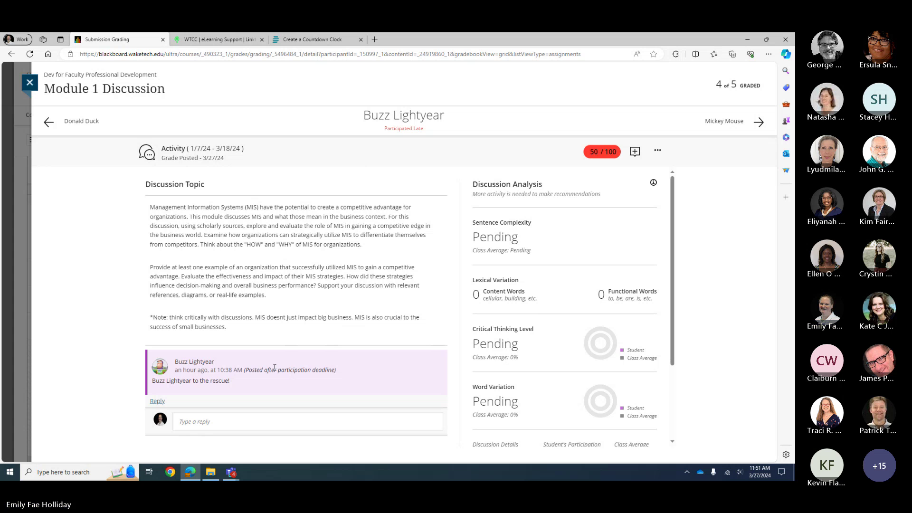
# Go back two students to the one flagged with an accommodation and read that student's Module 1 Discussion response and reply
pyautogui.click(49, 122)
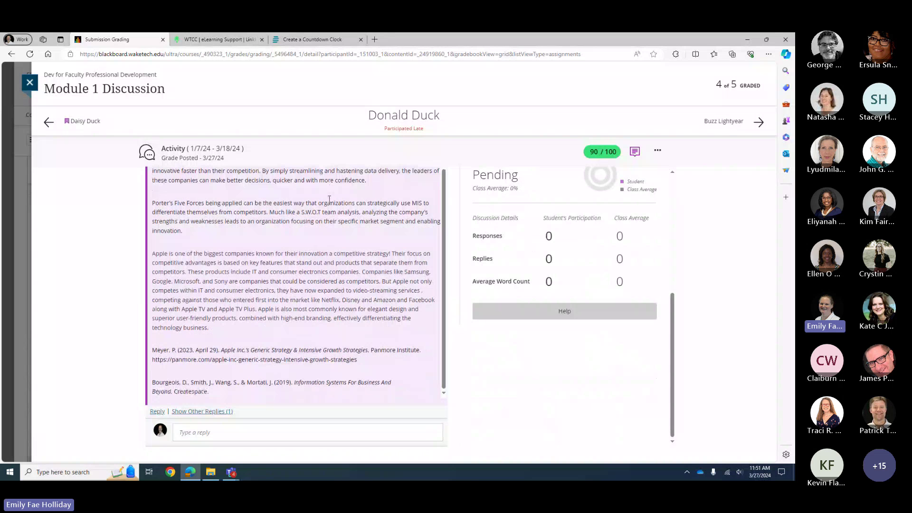
pyautogui.click(82, 120)
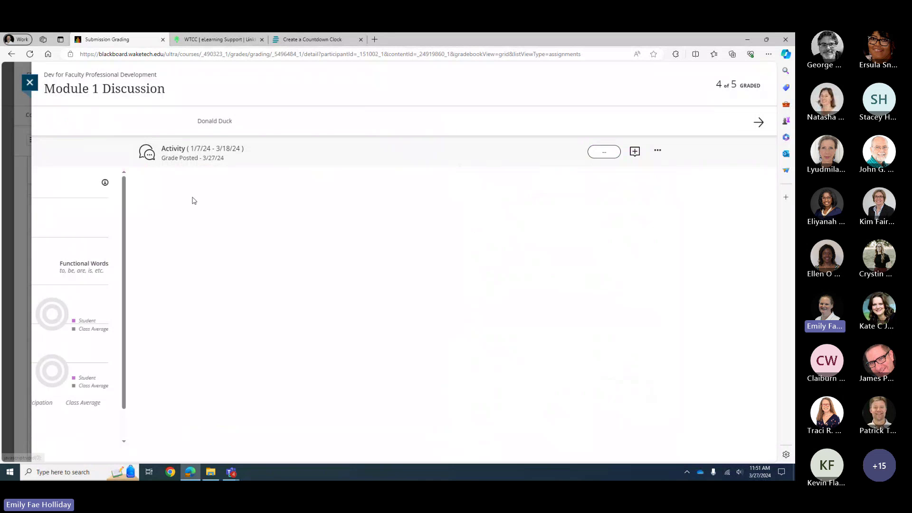
pyautogui.scroll(-5, 256, 205)
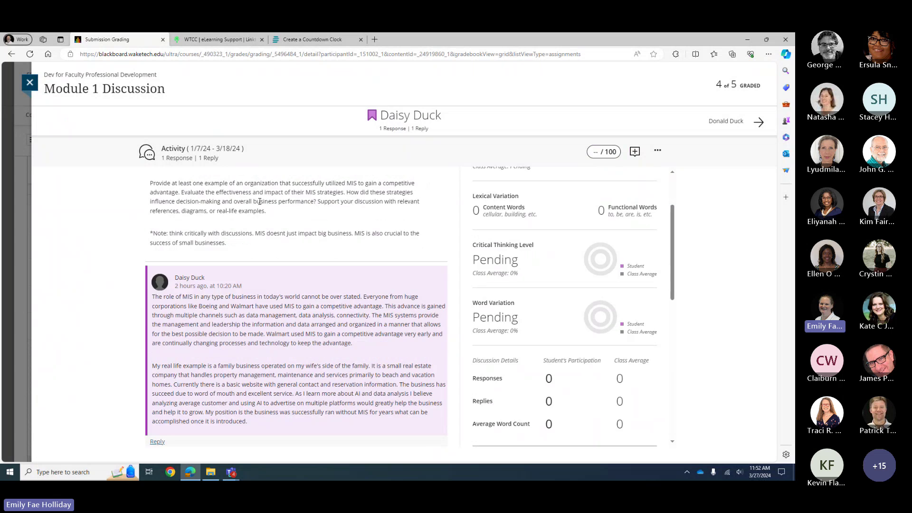
pyautogui.scroll(-3, 259, 205)
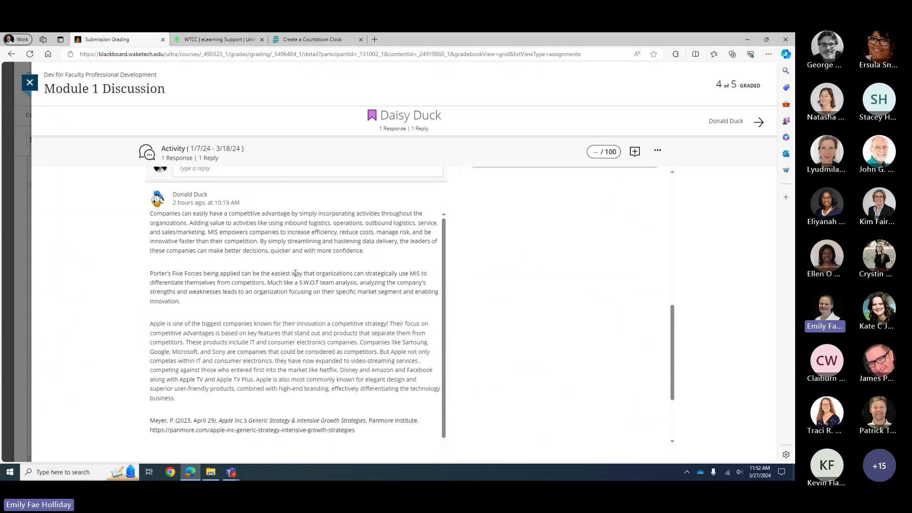
pyautogui.scroll(4, 276, 270)
pyautogui.scroll(3, 293, 288)
pyautogui.scroll(-9, 288, 288)
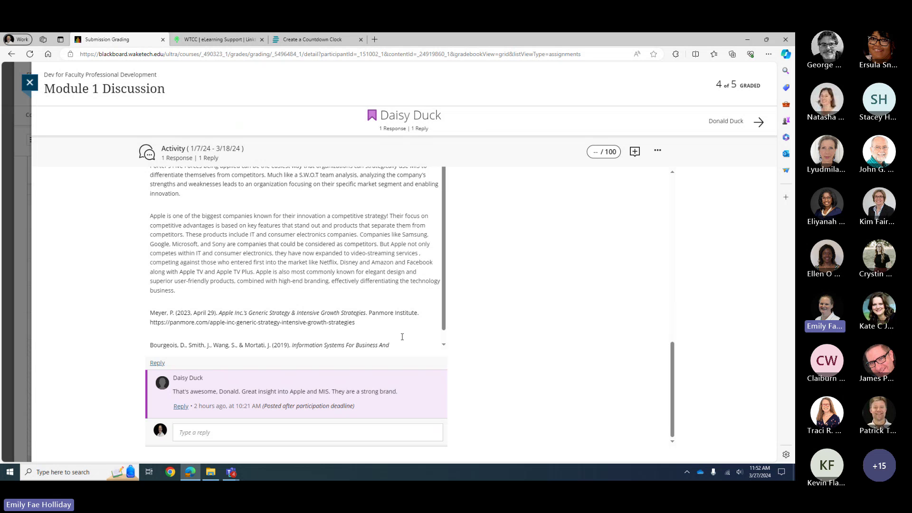
pyautogui.scroll(10, 402, 337)
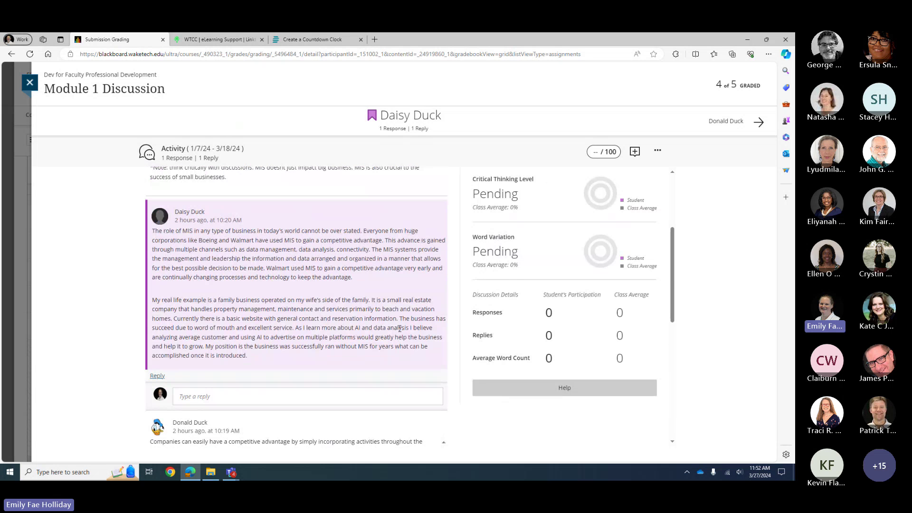
# Grade the accommodated student's Module 1 Discussion with 100 out of 100
pyautogui.scroll(3, 399, 328)
pyautogui.click(595, 151)
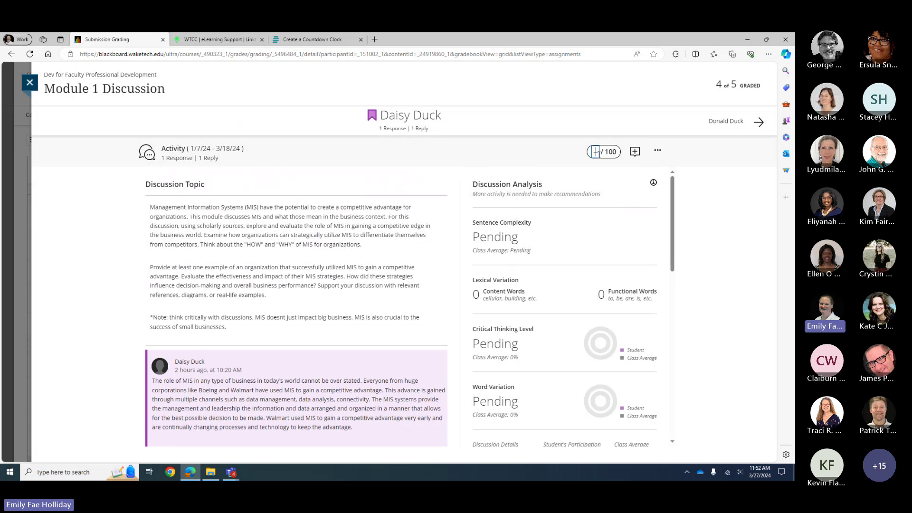
pyautogui.write('100')
pyautogui.press('Return')
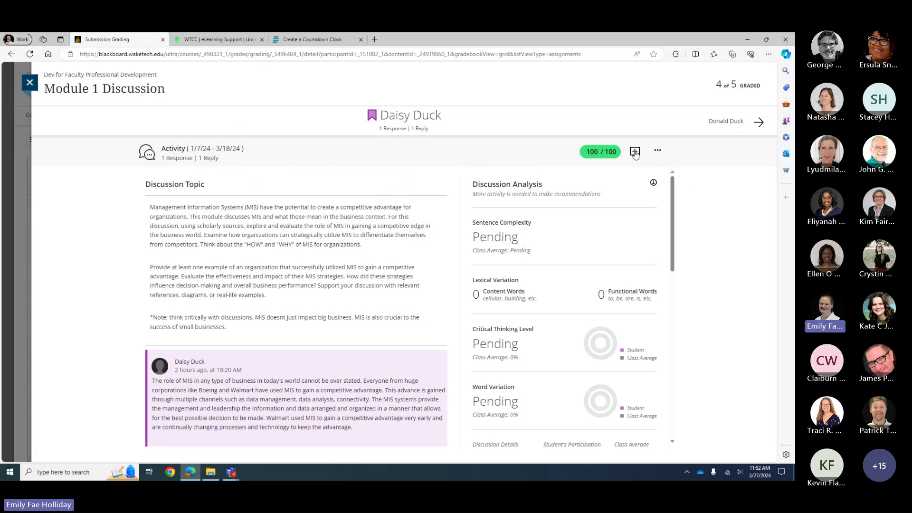
# View the feedback editor for the accommodated student, cancel it without entering feedback, and return to the gradebook grid
pyautogui.click(635, 152)
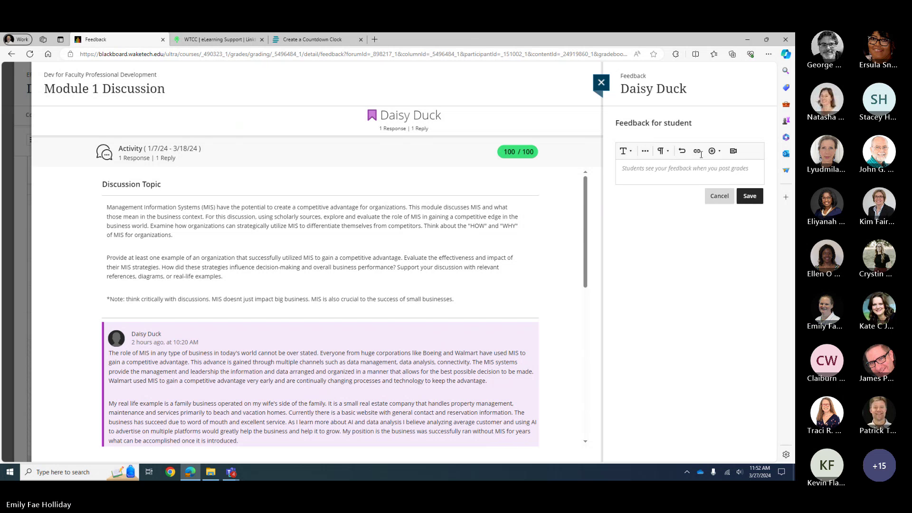
pyautogui.click(718, 196)
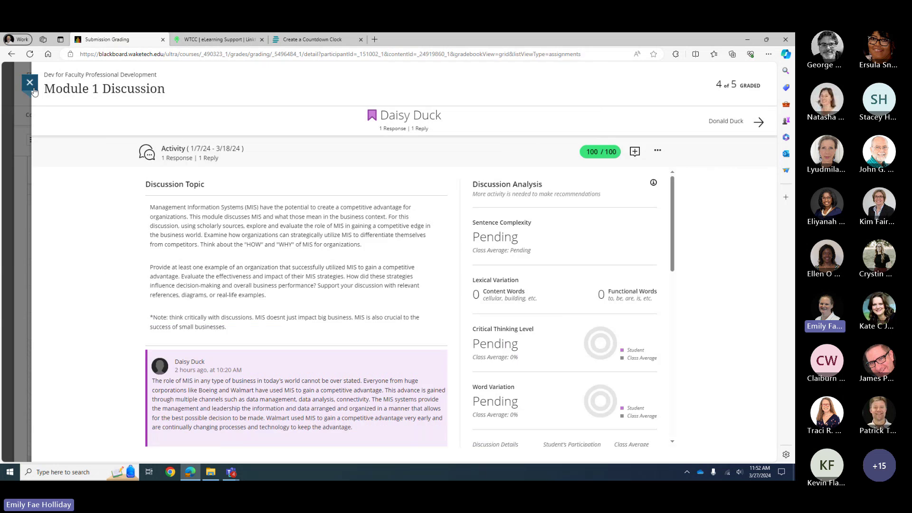
pyautogui.press('Escape')
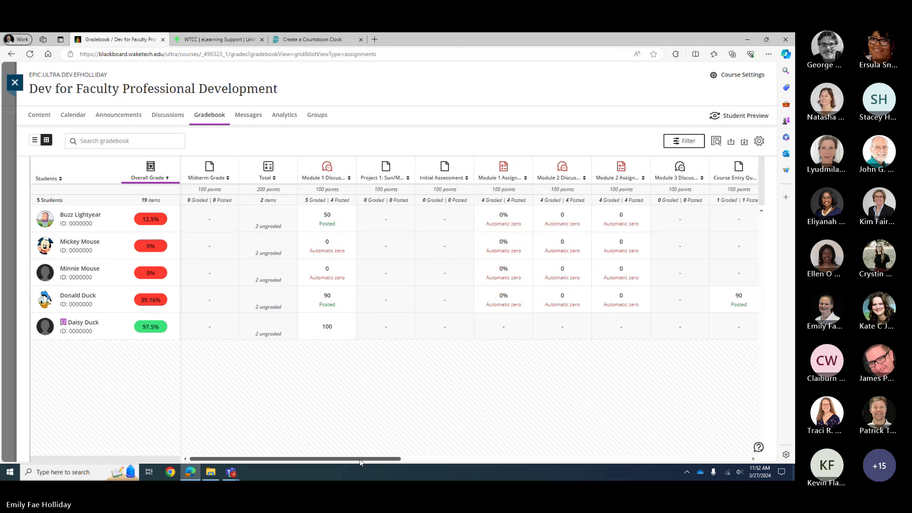
# Open the first listed student's new Module 6 Assignment submission for grading
pyautogui.moveTo(359, 459); pyautogui.dragTo(570, 463)
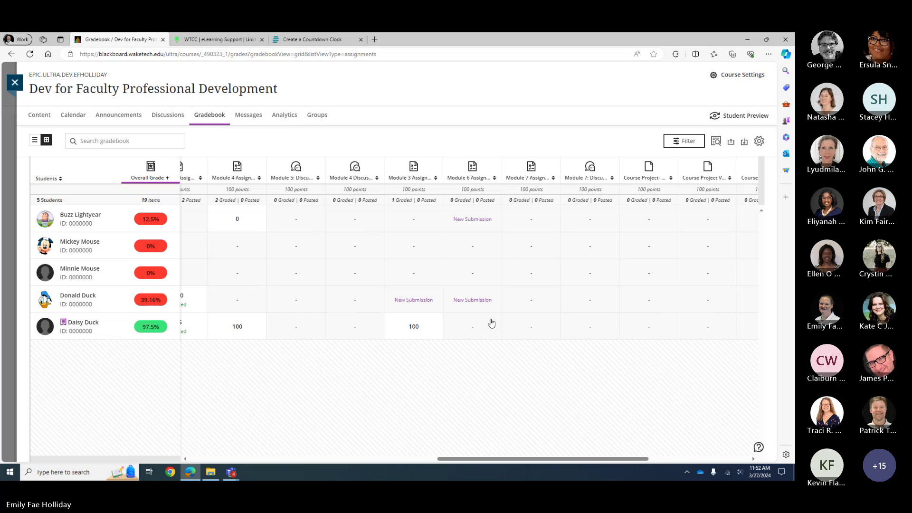
pyautogui.click(470, 247)
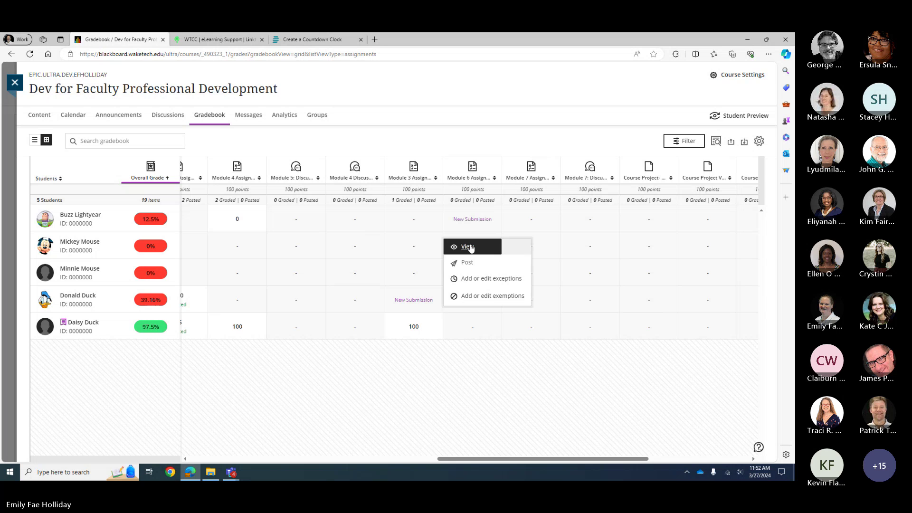
pyautogui.click(470, 247)
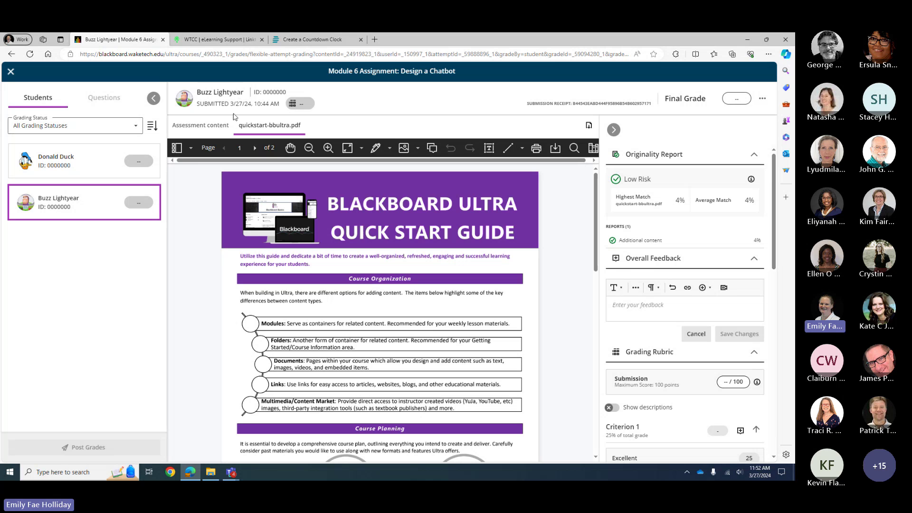
# Compare the assignment instructions with the submitted quickstart-bbultra.pdf and open its SafeAssign originality report
pyautogui.click(200, 128)
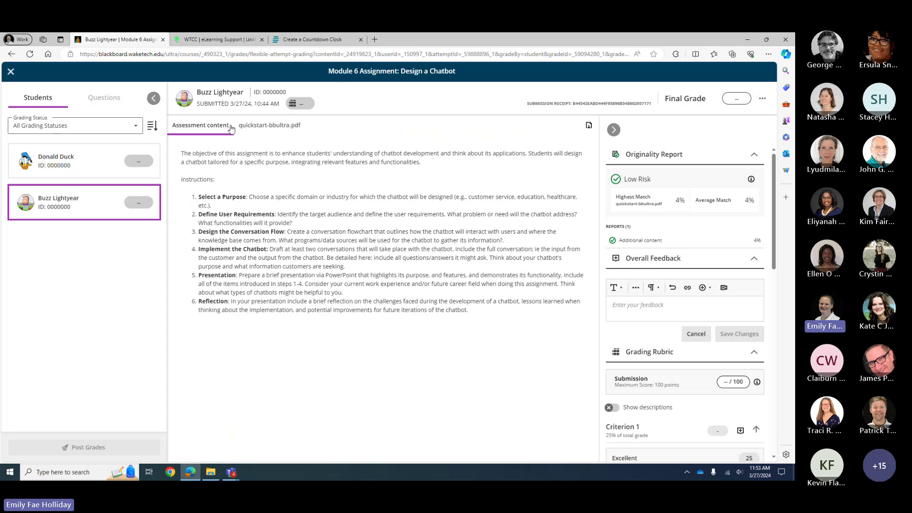
pyautogui.click(264, 127)
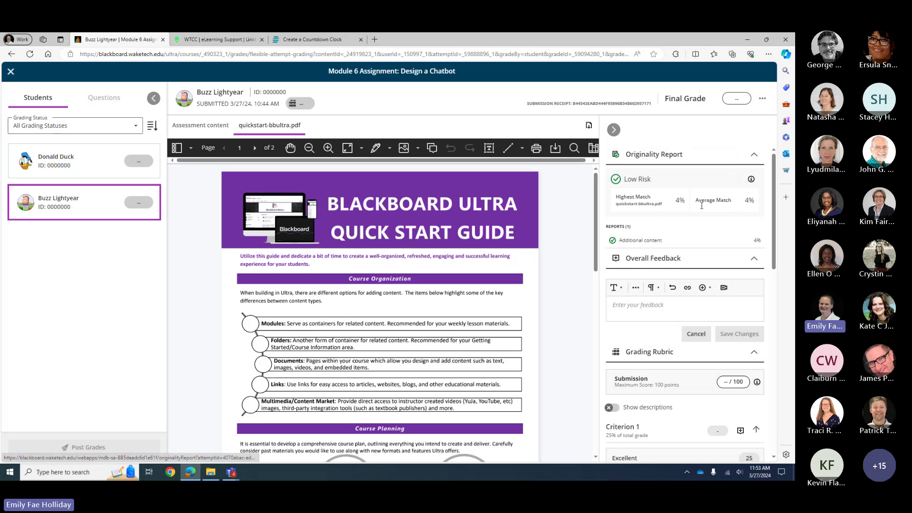
pyautogui.click(724, 244)
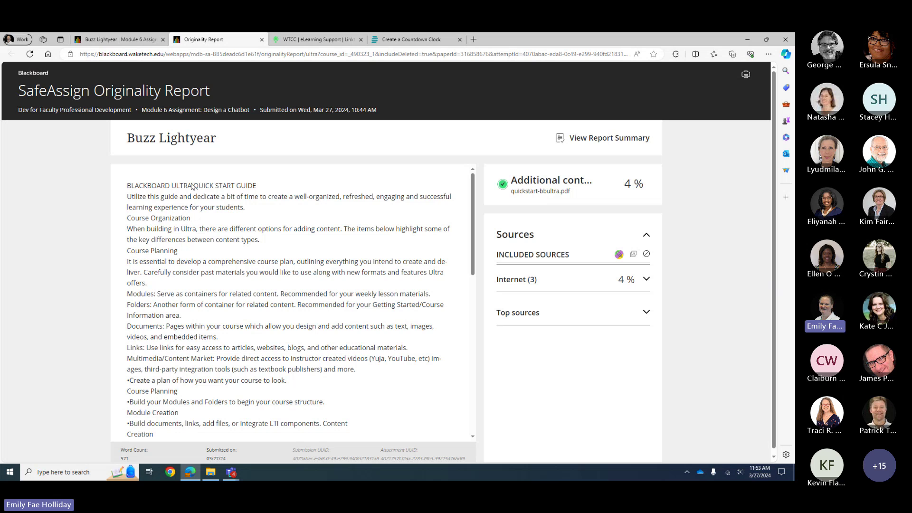
# Return to the submission, score it 93.75 with the rubric, and try the description toggle and the Criterion 1 feedback field
pyautogui.click(143, 42)
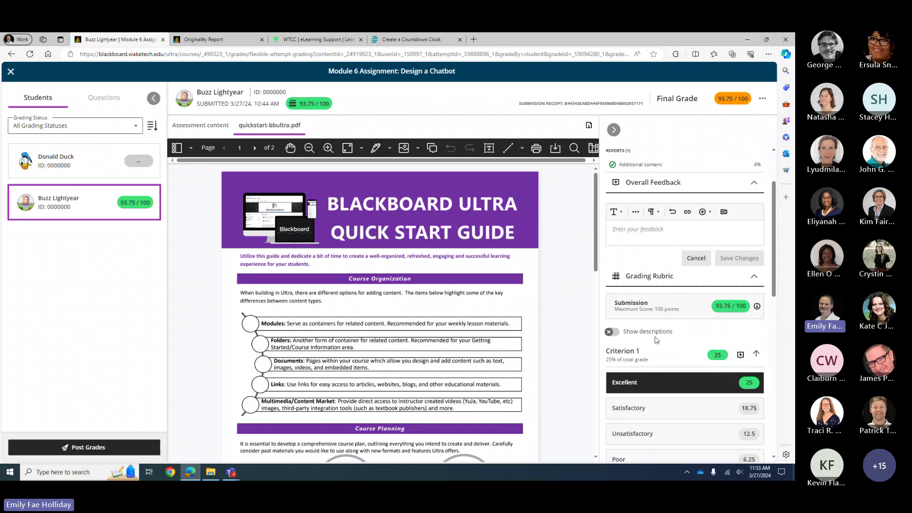
pyautogui.click(615, 331)
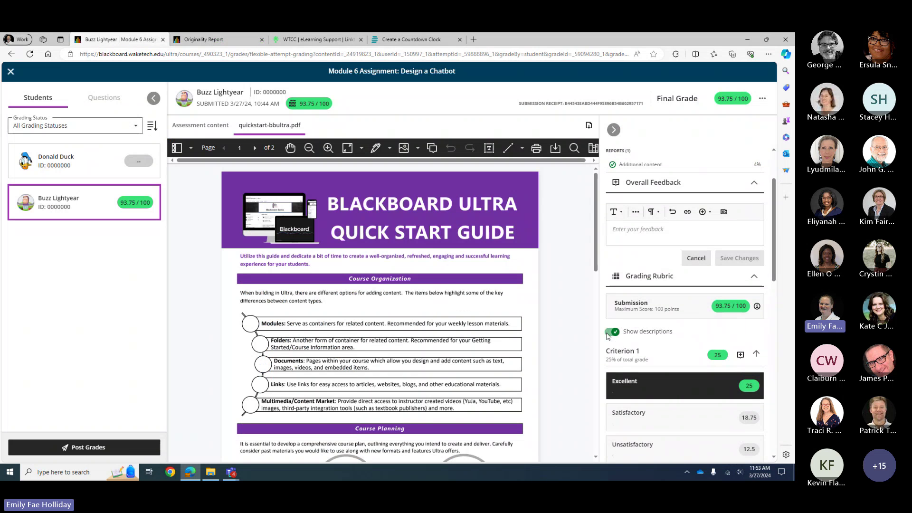
pyautogui.scroll(-3, 661, 304)
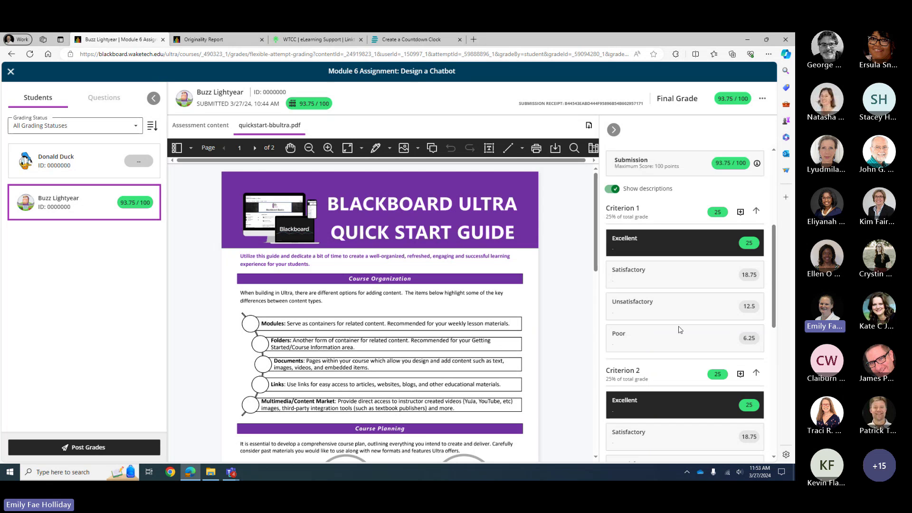
pyautogui.click(612, 189)
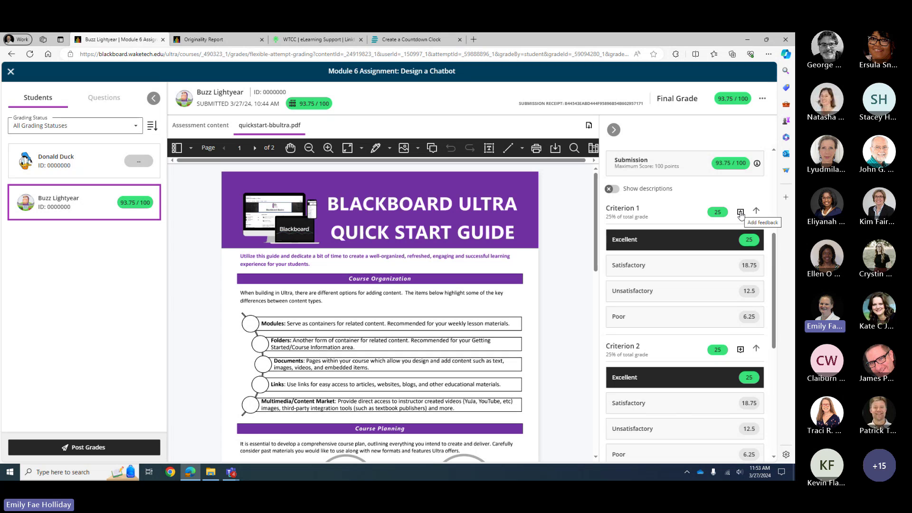
pyautogui.click(740, 212)
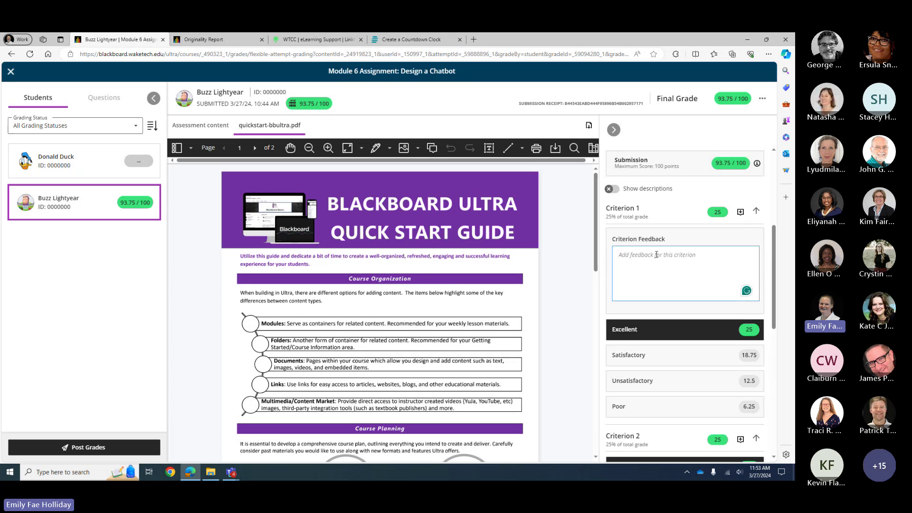
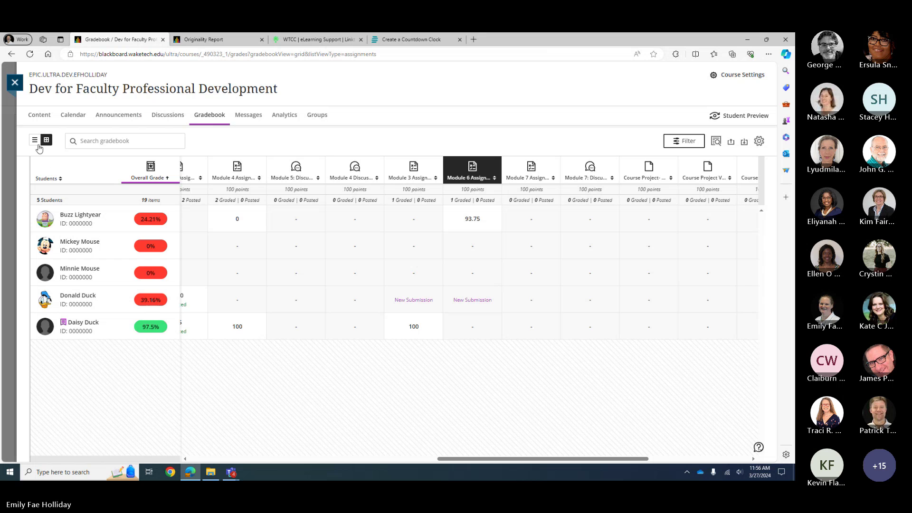
# Switch the gradebook to the list of gradable items and post the outstanding Module 1 Discussion grade
pyautogui.click(35, 140)
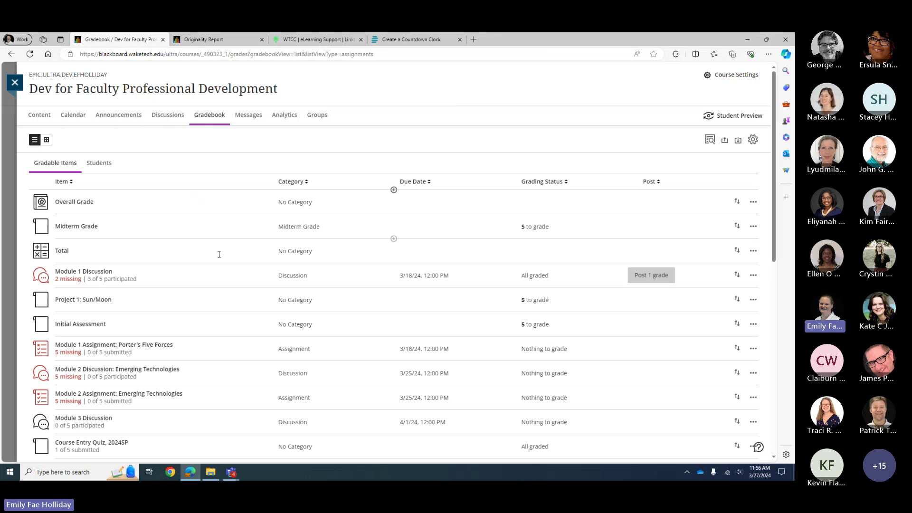
pyautogui.scroll(-2, 195, 273)
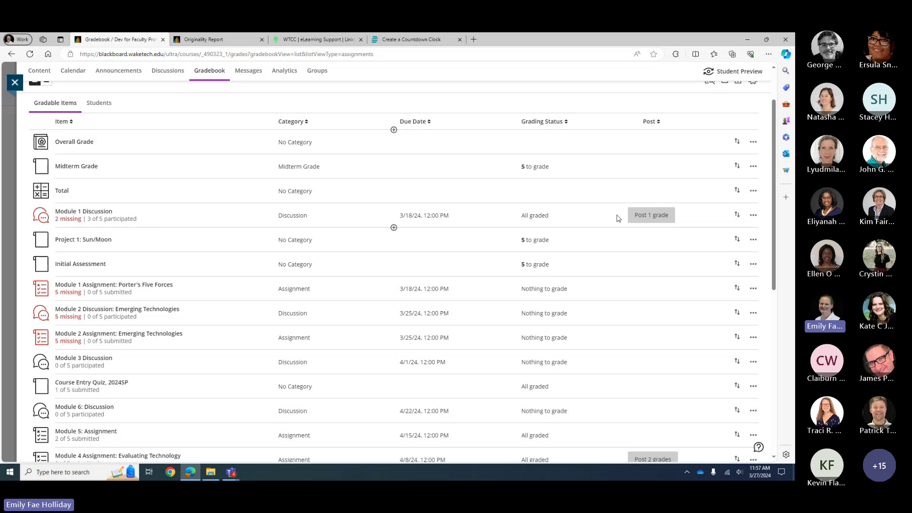
pyautogui.click(656, 215)
pyautogui.click(451, 174)
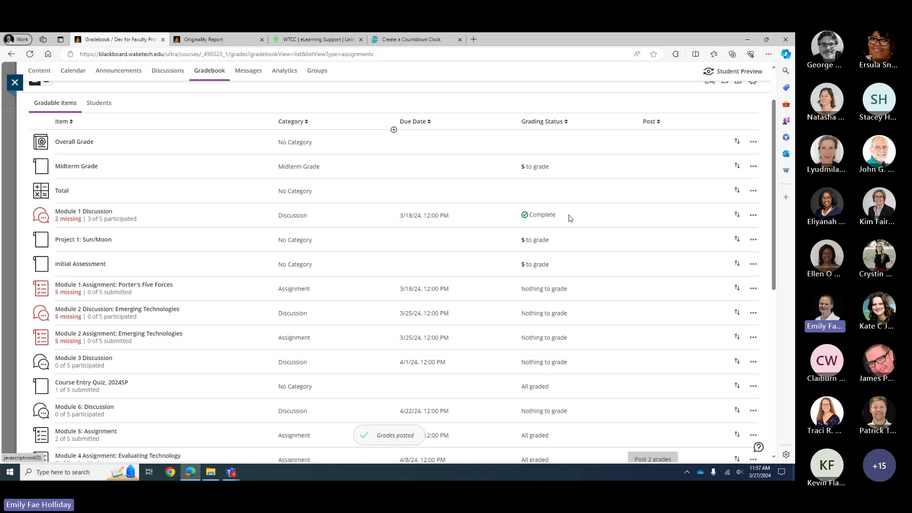
# Look through the remaining gradable items for their grading status and unposted grades
pyautogui.scroll(2, 569, 218)
pyautogui.scroll(-4, 526, 304)
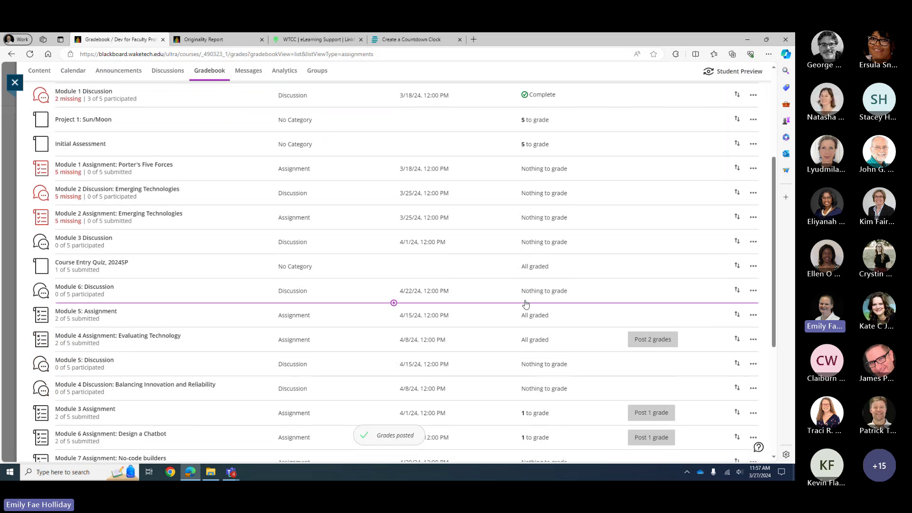
pyautogui.scroll(-3, 525, 304)
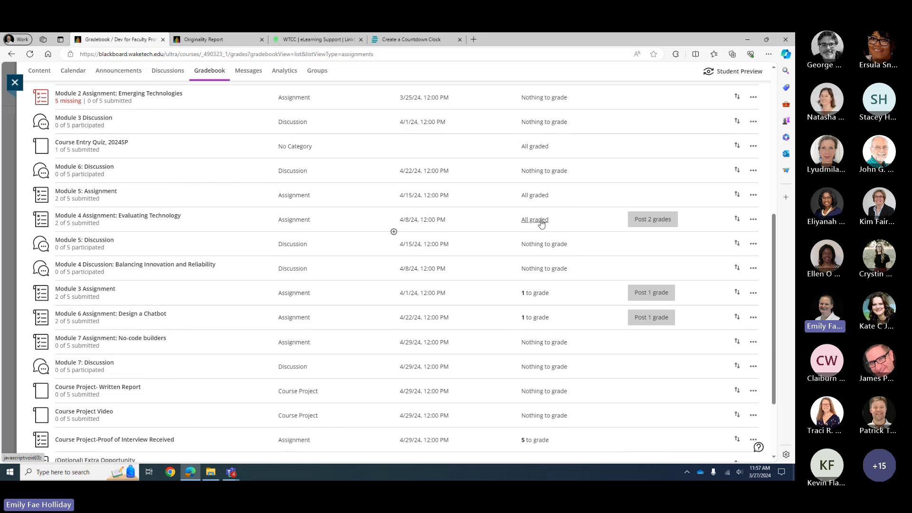
# Post the outstanding grades for Module 4 Assignment: Evaluating Technology, Module 3 Assignment and Module 6 Assignment: Design a Chatbot
pyautogui.click(657, 220)
pyautogui.click(447, 172)
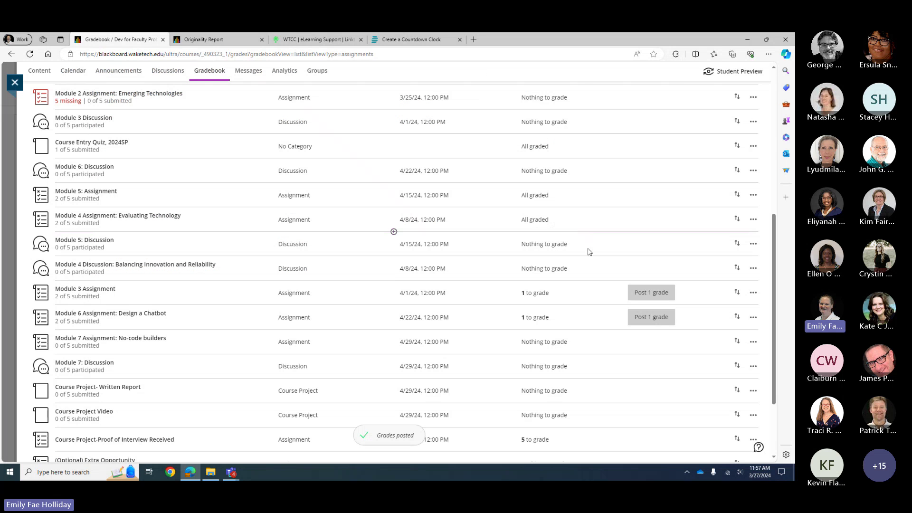
pyautogui.click(650, 293)
pyautogui.click(451, 176)
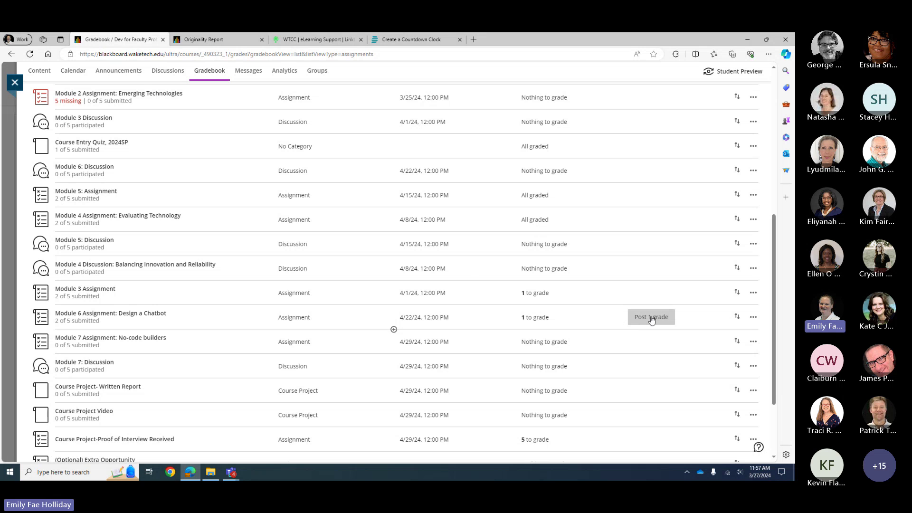
pyautogui.click(635, 317)
pyautogui.click(447, 173)
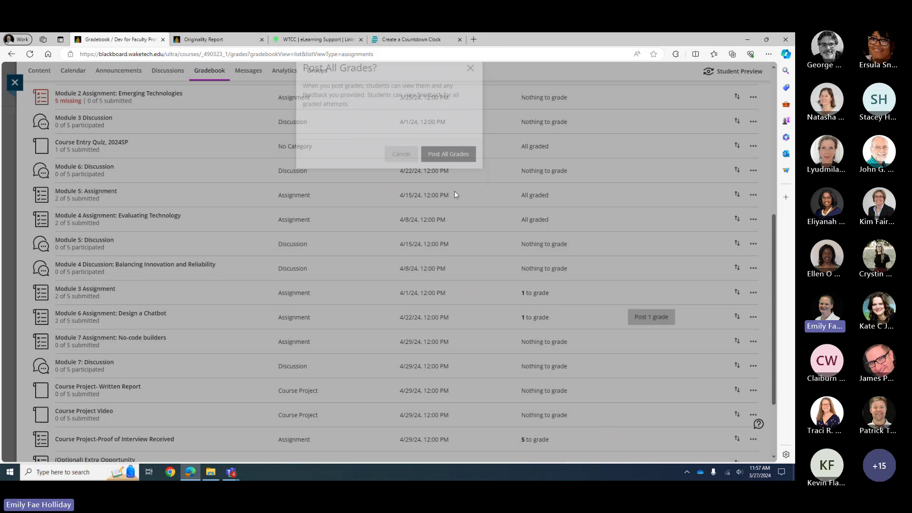
# Review the full list of gradable items, then check the course content page and return to the gradebook
pyautogui.scroll(-2, 536, 318)
pyautogui.scroll(5, 536, 318)
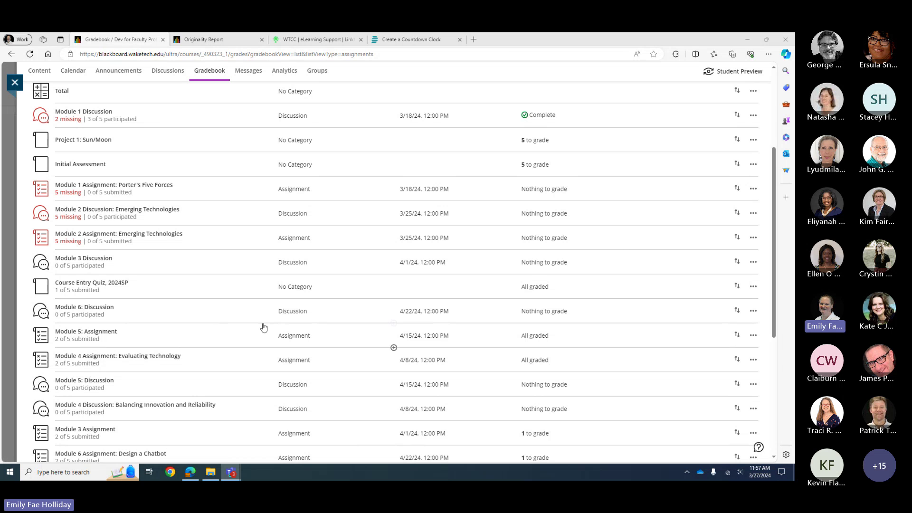
pyautogui.scroll(-5, 263, 327)
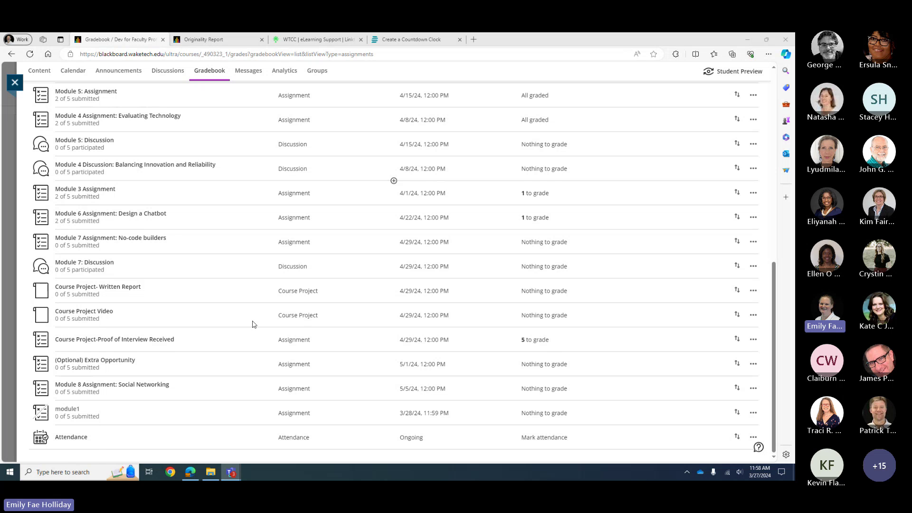
pyautogui.scroll(10, 252, 324)
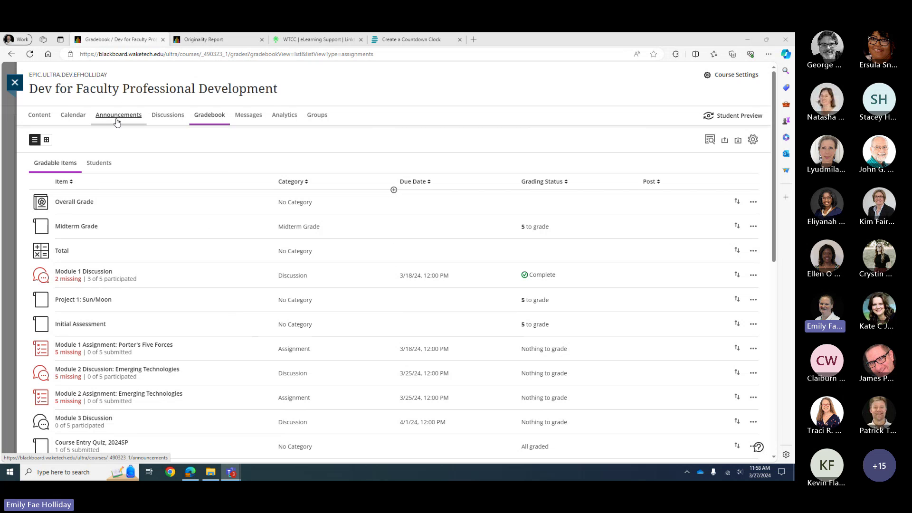
pyautogui.click(40, 116)
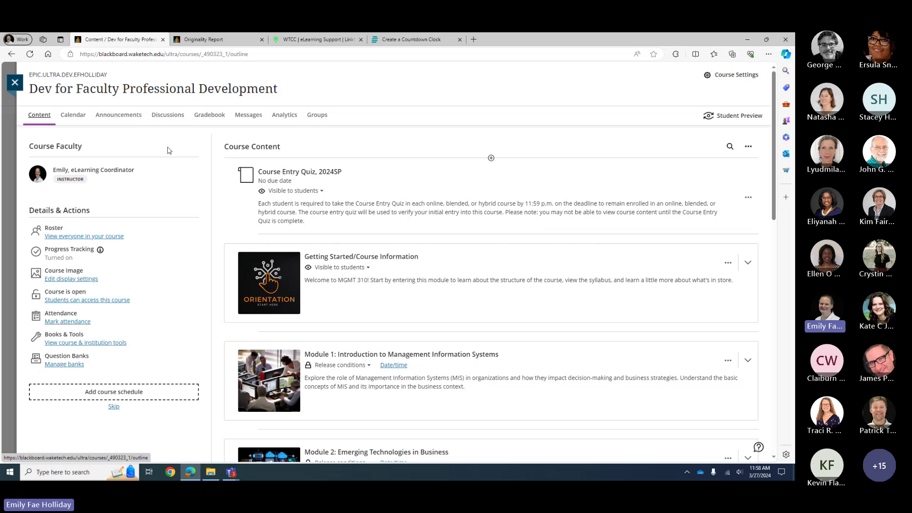
pyautogui.click(202, 118)
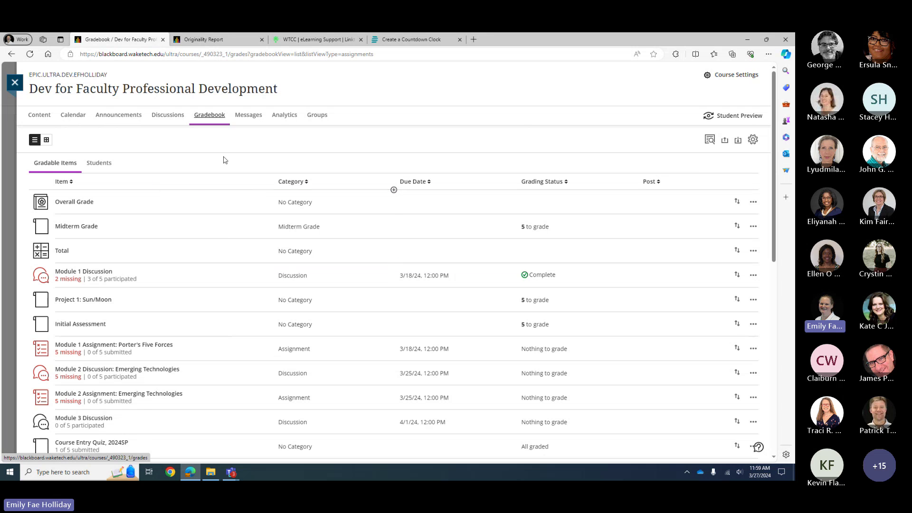
# Open the course activity analytics, select the first listed student, view a blank message addressed to them and discard it
pyautogui.click(281, 116)
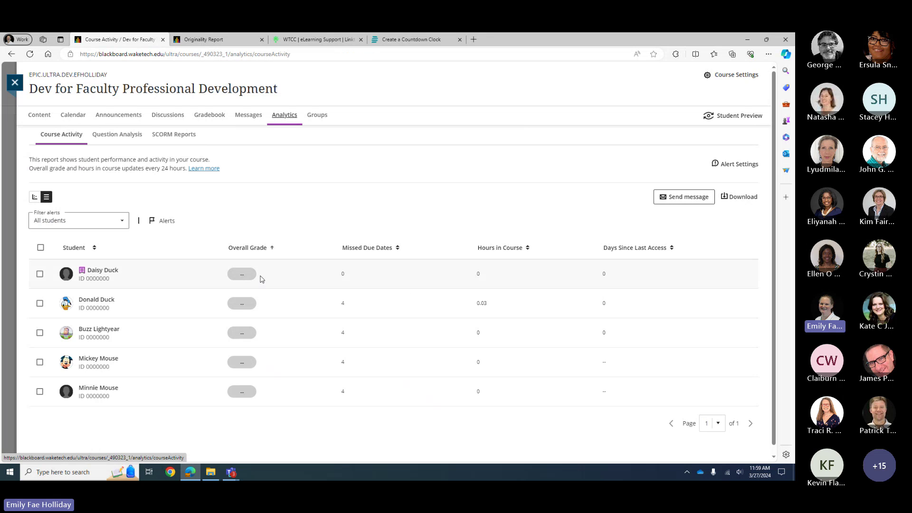
pyautogui.click(40, 274)
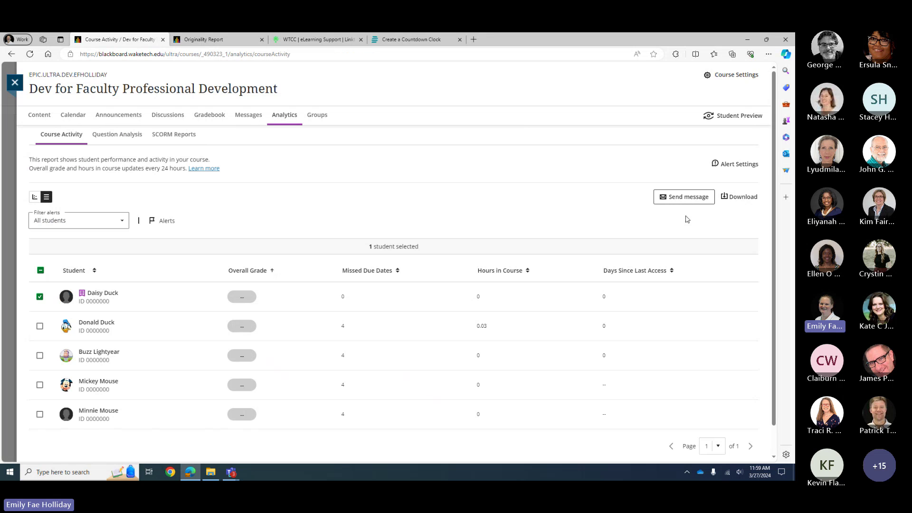
pyautogui.click(665, 201)
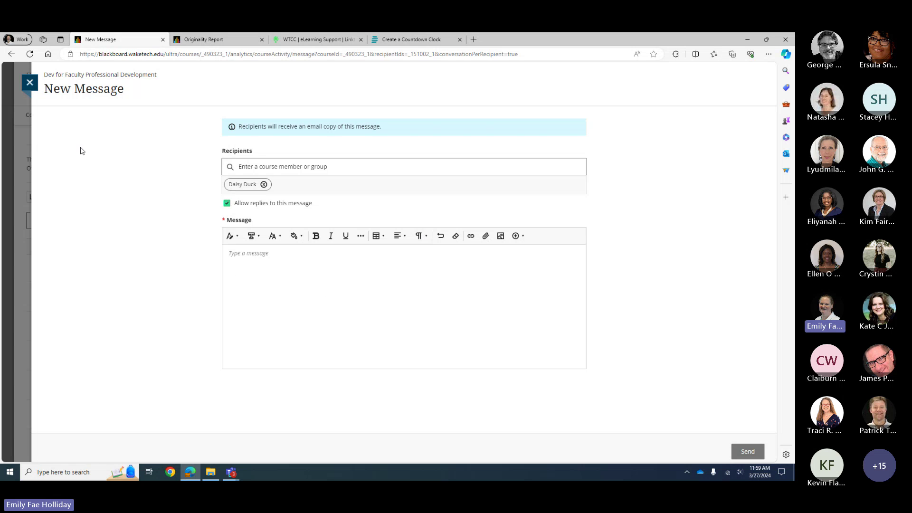
pyautogui.click(29, 82)
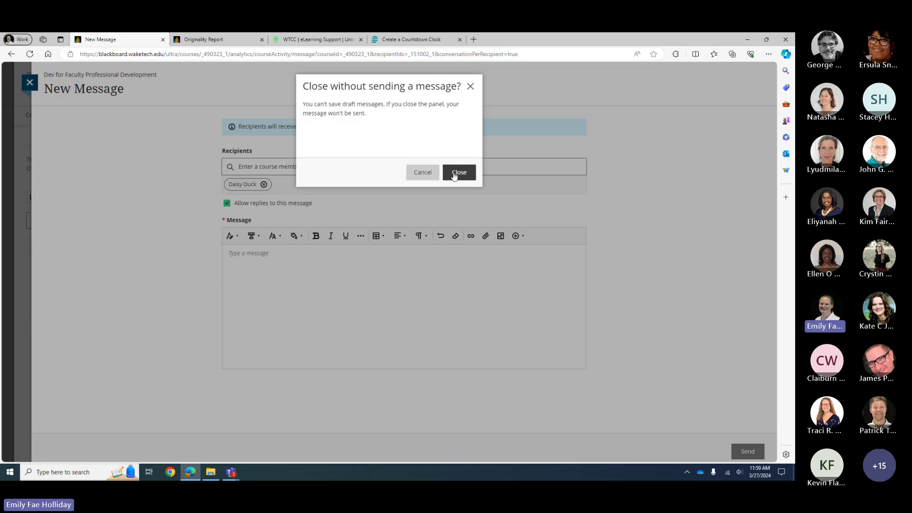
pyautogui.click(456, 173)
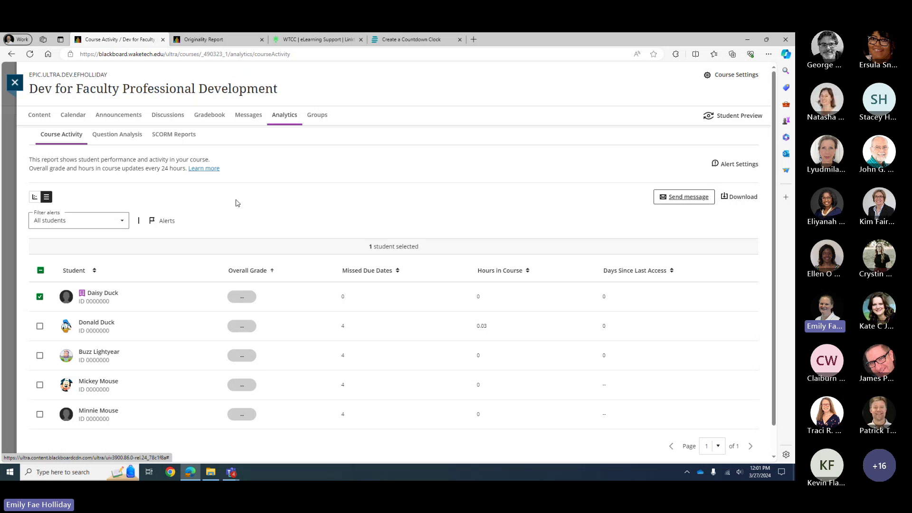
# Examine the second listed student's individual grades from the course activity report, then return to the report
pyautogui.scroll(-1, 237, 203)
pyautogui.scroll(1, 236, 205)
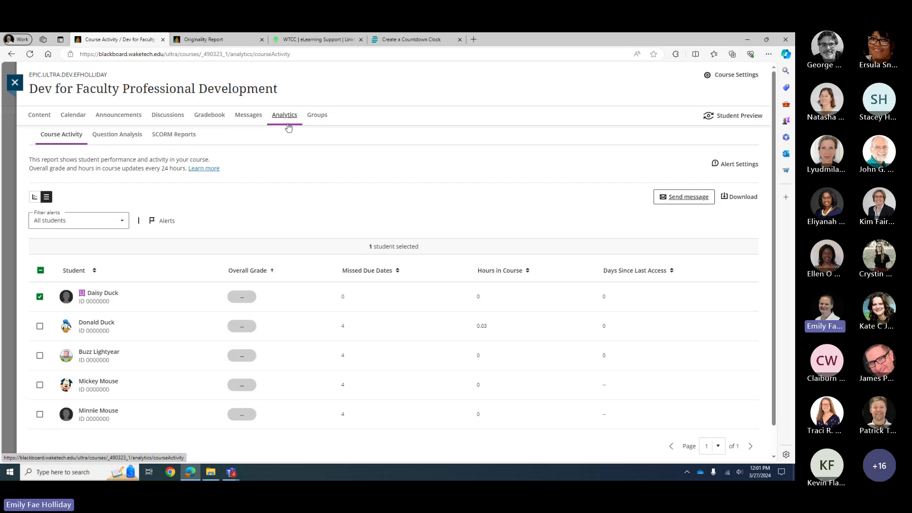
pyautogui.scroll(-1, 289, 169)
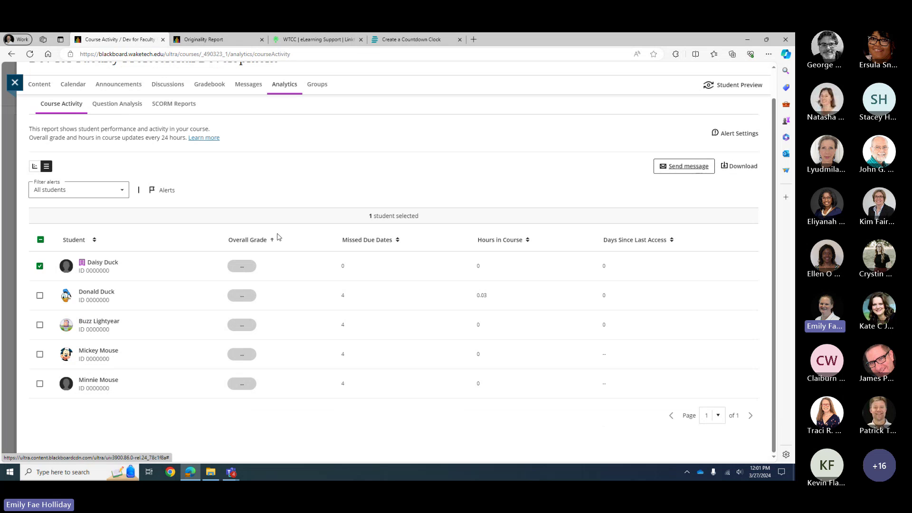
pyautogui.click(97, 292)
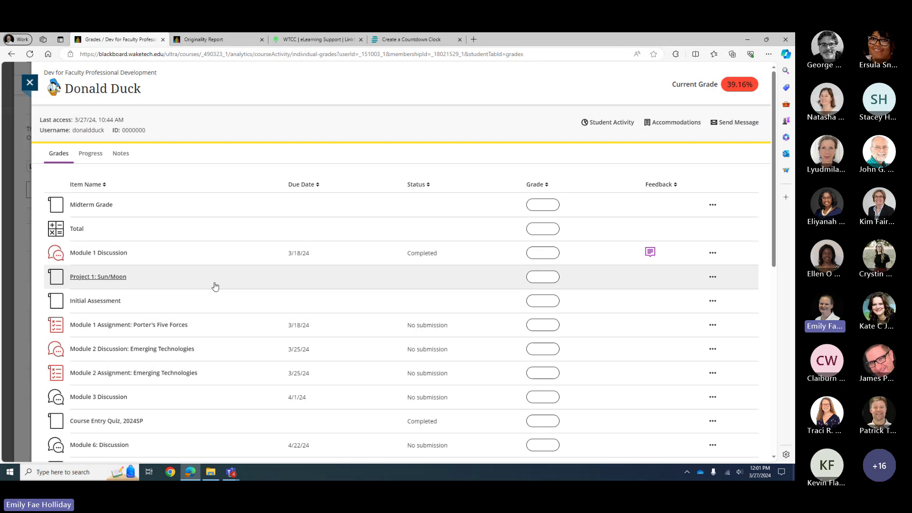
pyautogui.scroll(-5, 215, 286)
pyautogui.scroll(6, 216, 287)
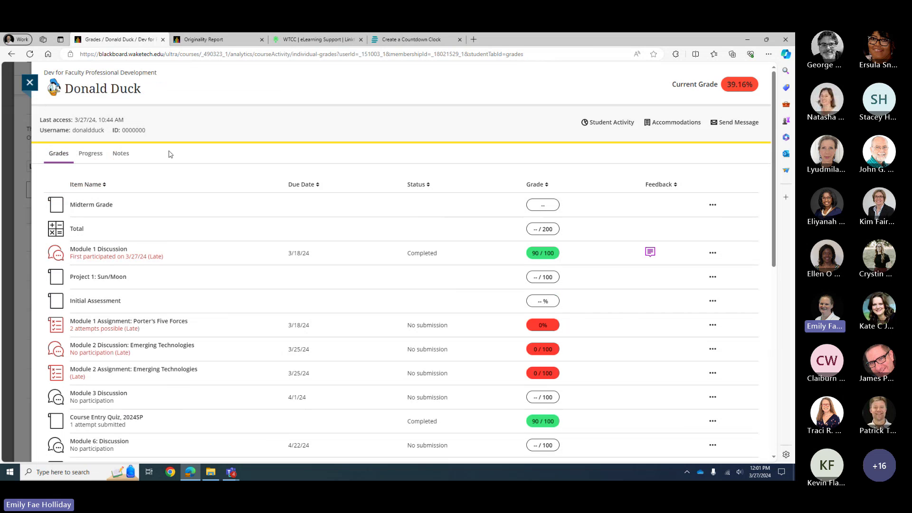
pyautogui.click(30, 84)
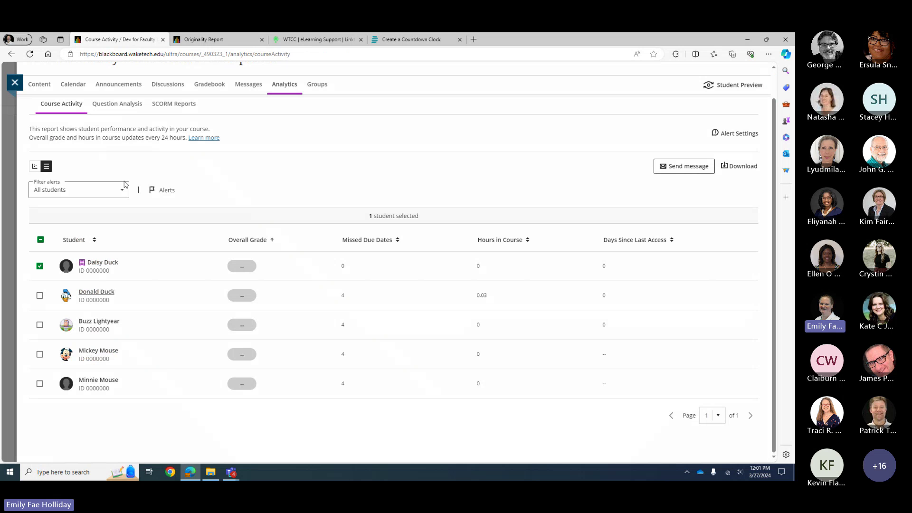
pyautogui.scroll(1, 224, 142)
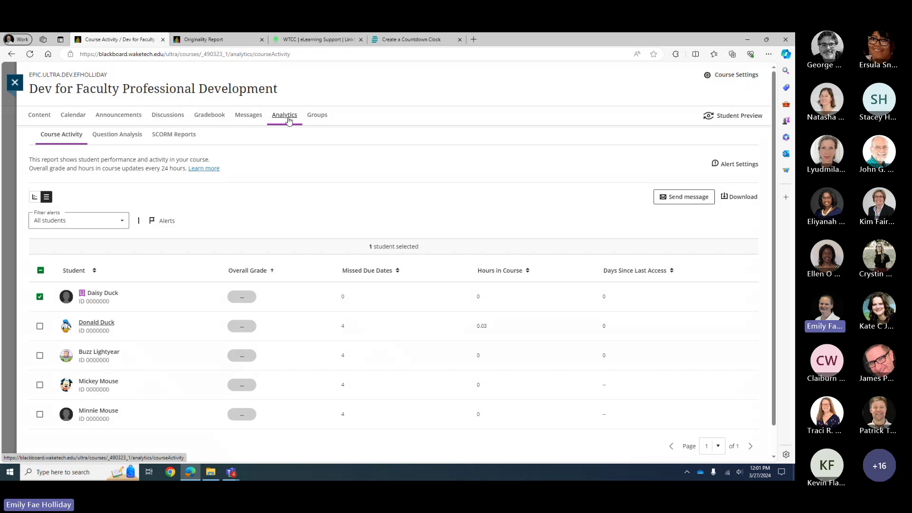
# Return to the gradebook, check the options for adding an item above Overall Grade, and try the move handle of Module 1 Assignment: Porter's Five Forces
pyautogui.click(212, 118)
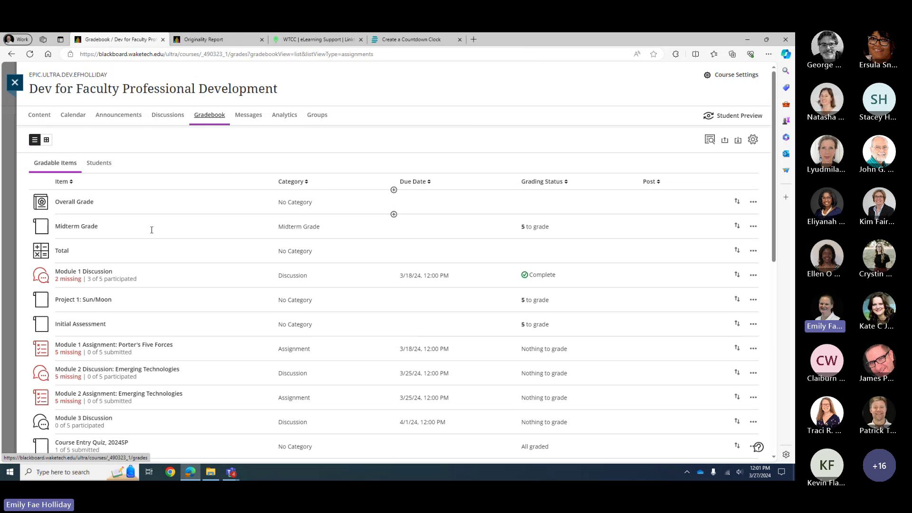
pyautogui.scroll(-1, 159, 225)
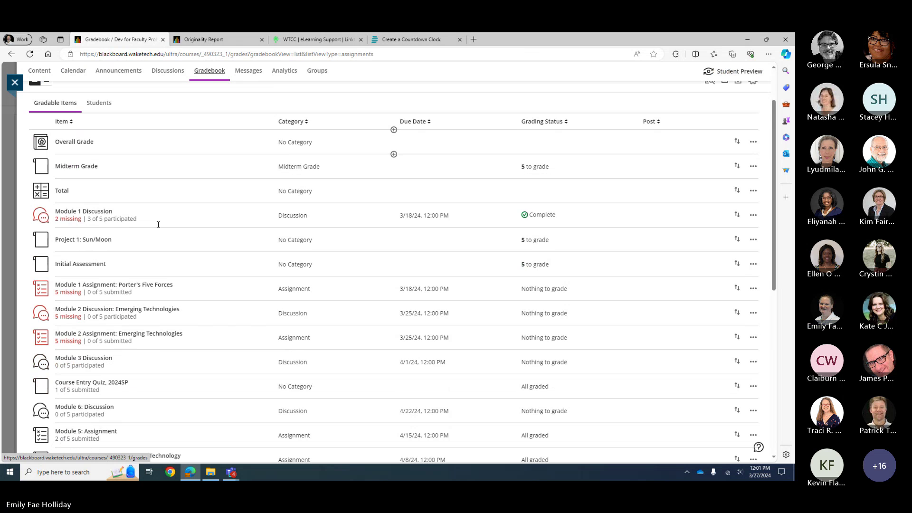
pyautogui.click(394, 130)
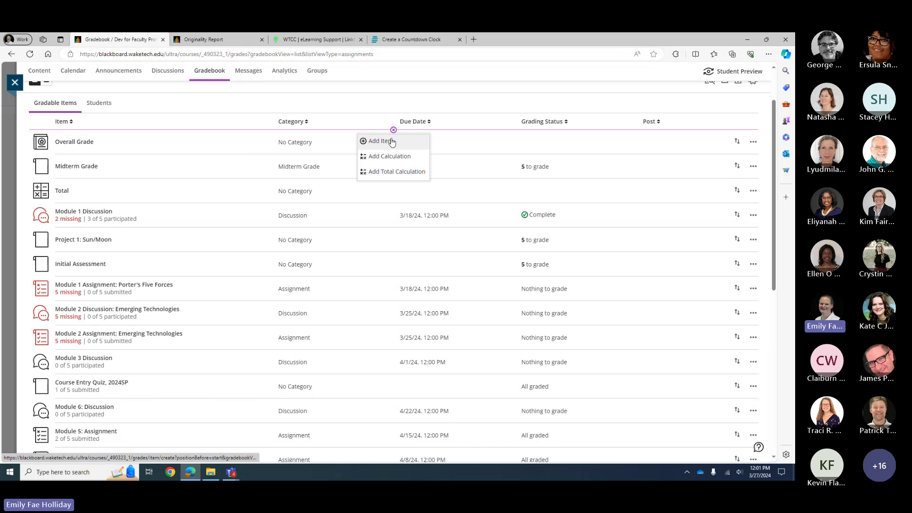
pyautogui.click(365, 125)
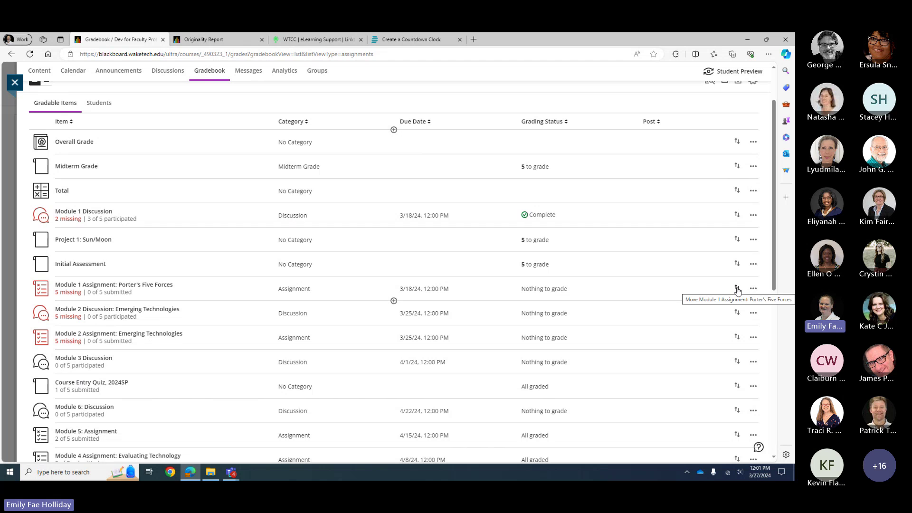
pyautogui.moveTo(737, 290); pyautogui.dragTo(698, 292)
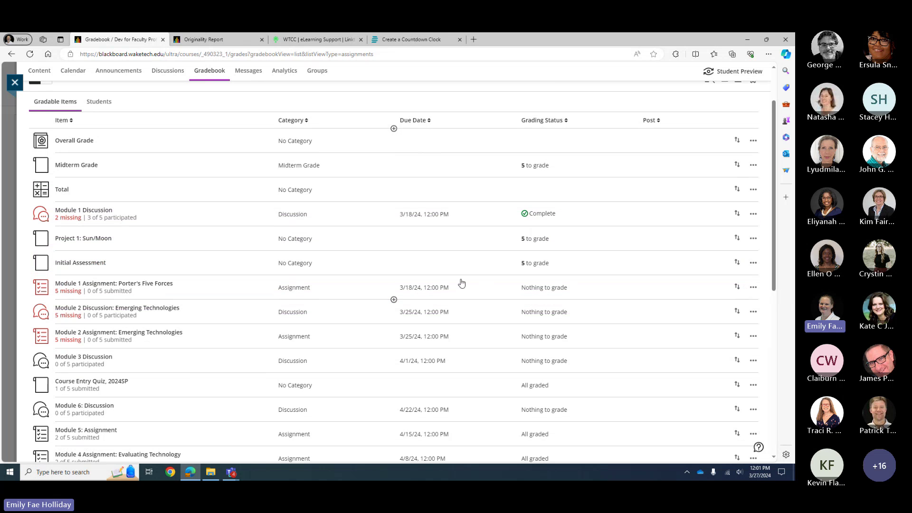
pyautogui.scroll(2, 309, 295)
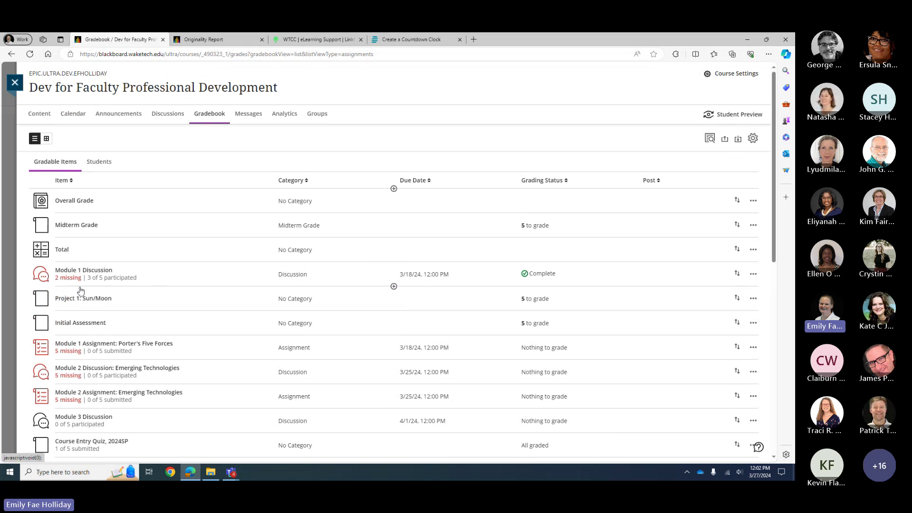
# Open the Project 1: Sun/Moon grade list and give the first student a grade of 100
pyautogui.scroll(-1, 89, 327)
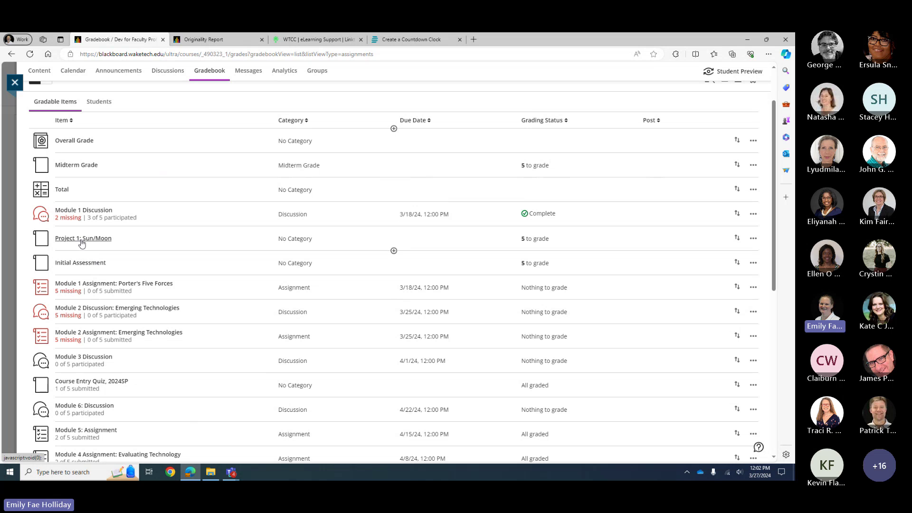
pyautogui.click(109, 243)
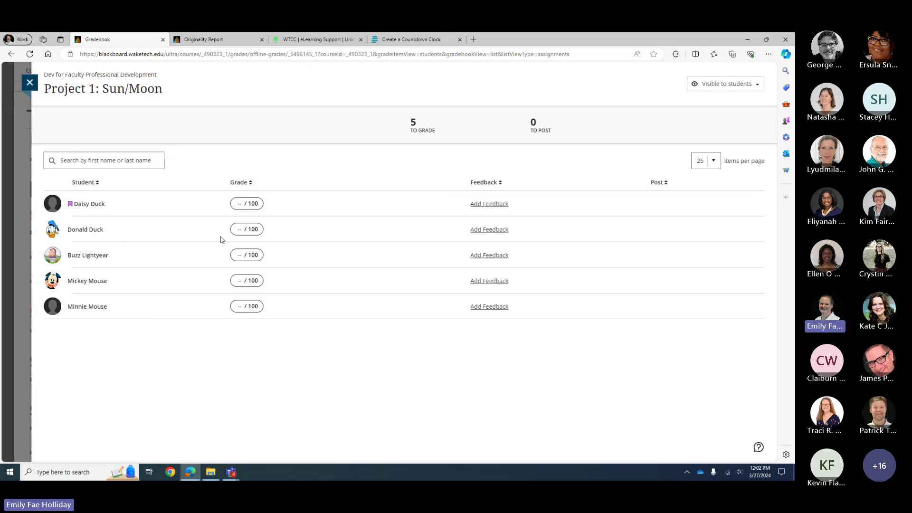
pyautogui.click(240, 206)
pyautogui.write('100')
pyautogui.press('Return')
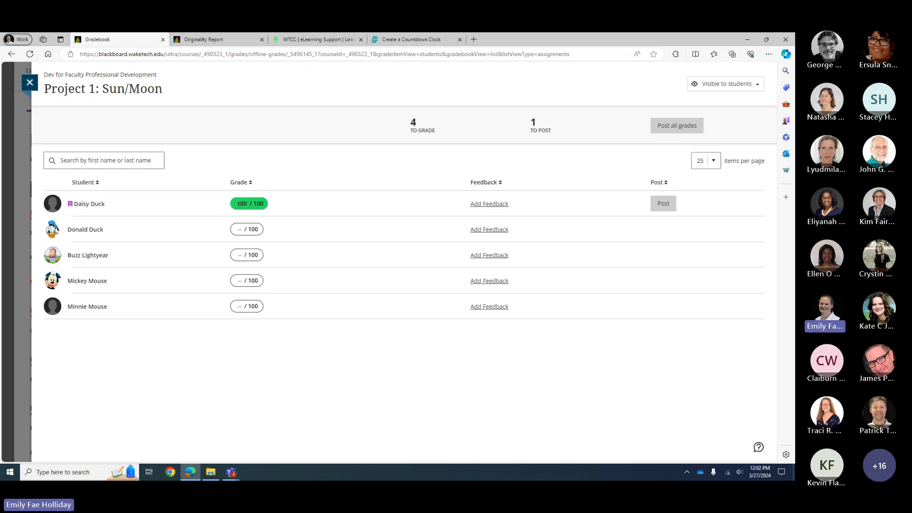
# View the feedback editor for the first student's Project 1: Sun/Moon grade and close it without adding feedback
pyautogui.click(481, 204)
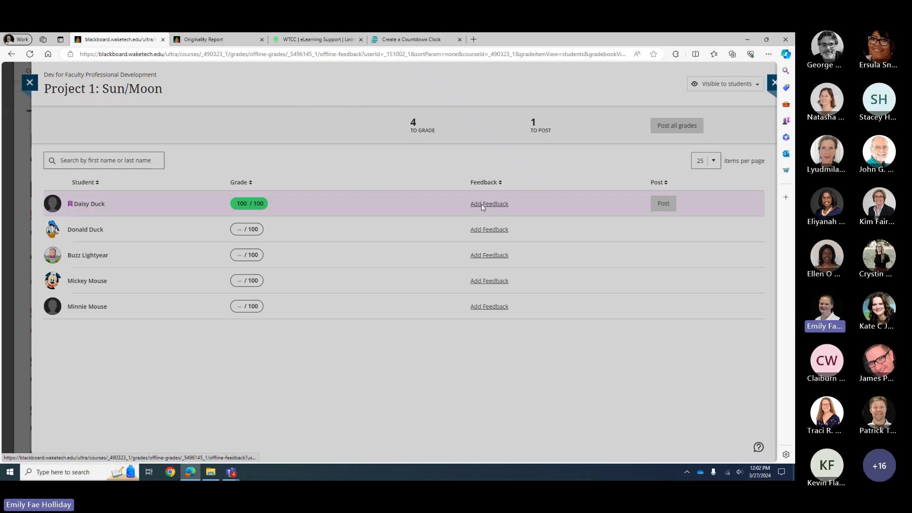
pyautogui.click(650, 214)
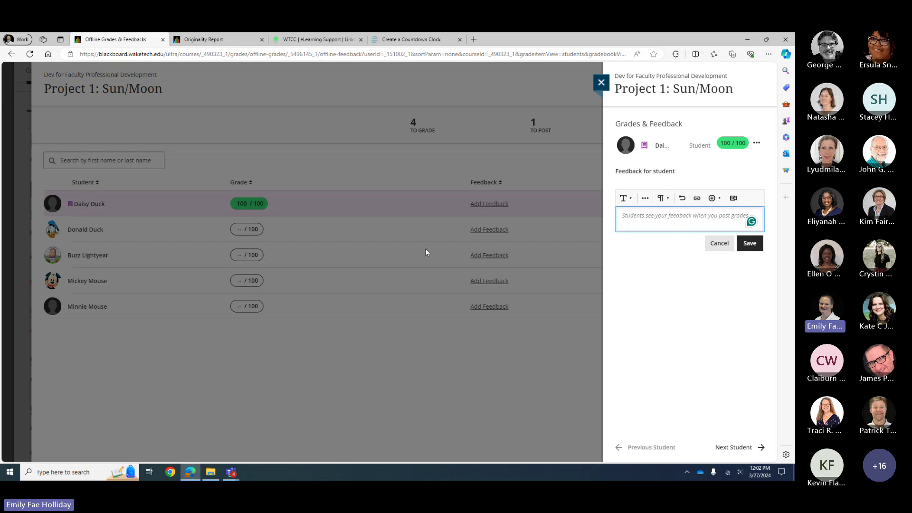
pyautogui.click(678, 257)
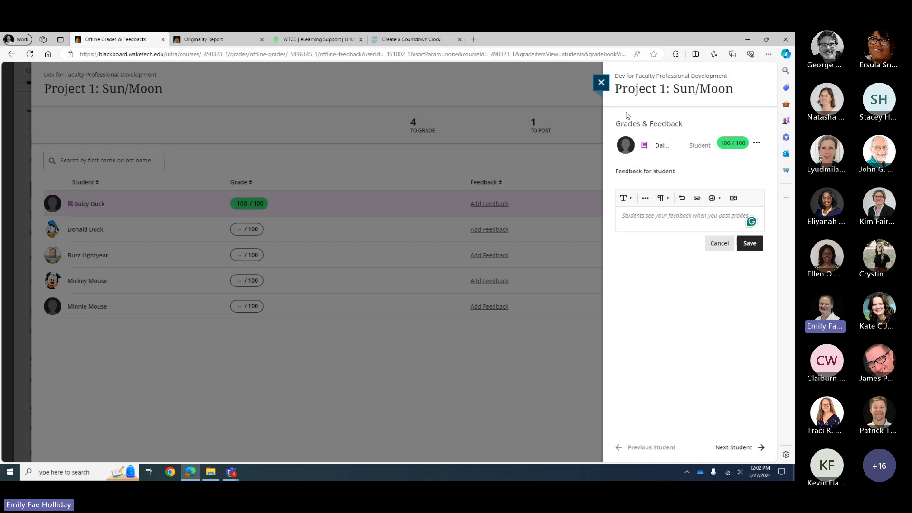
pyautogui.click(601, 83)
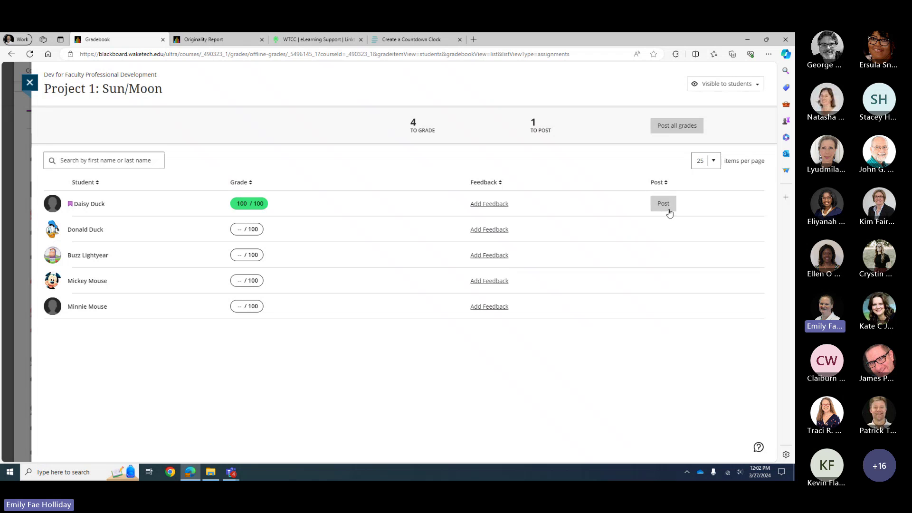
# Post the first student's Project 1: Sun/Moon grade and return to the gradable items list
pyautogui.click(664, 204)
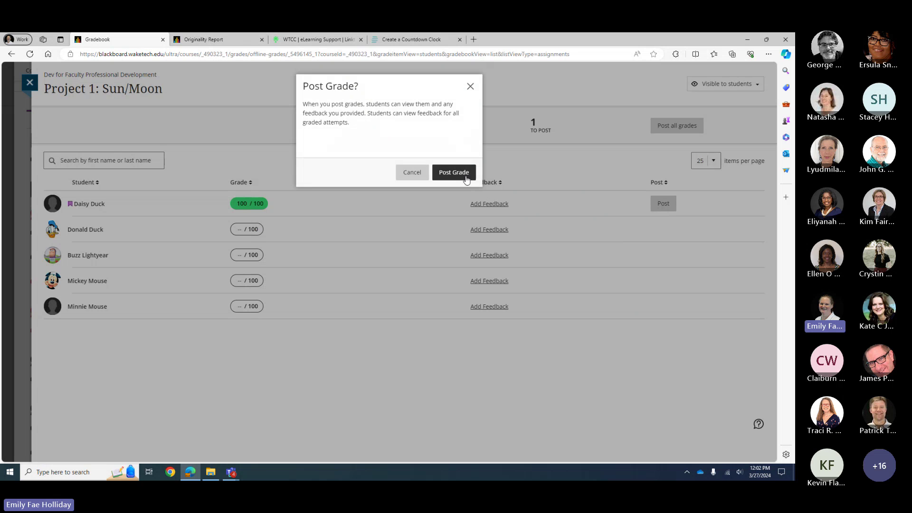
pyautogui.click(463, 171)
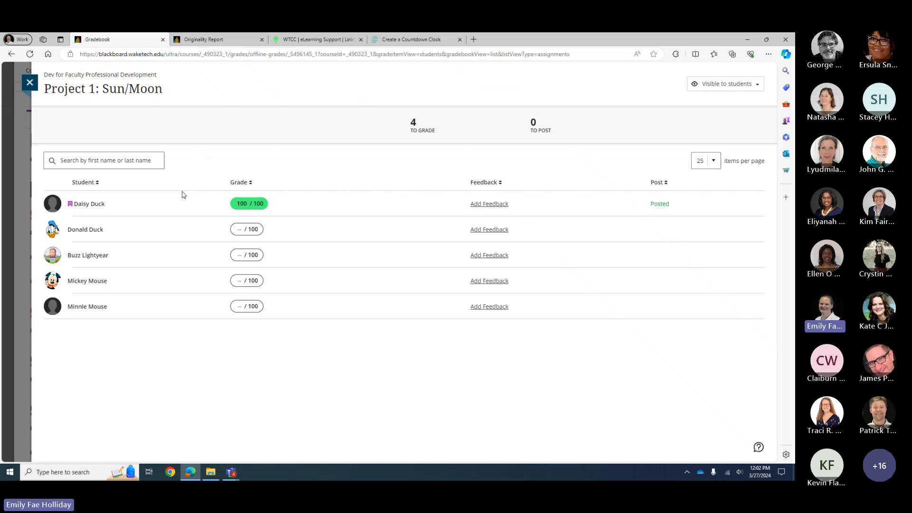
pyautogui.click(30, 84)
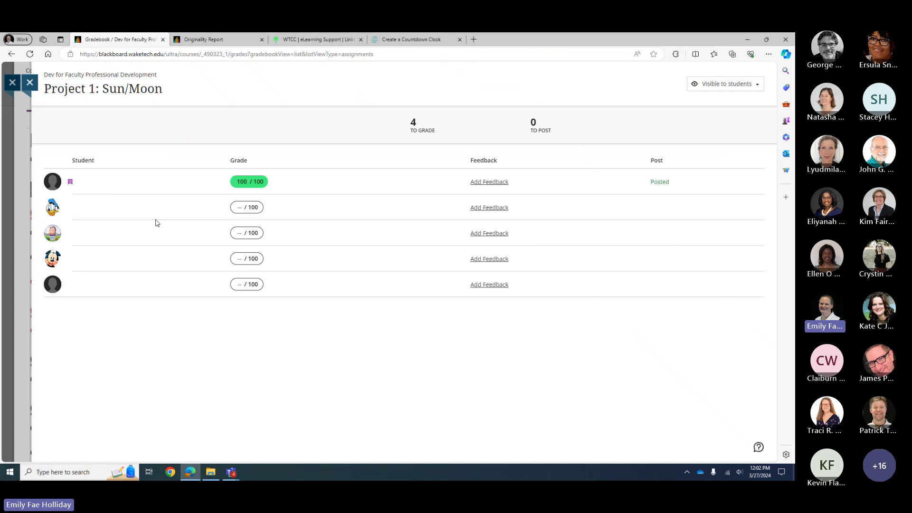
# Open the submission receipt search from the gradable items list and close it again
pyautogui.scroll(2, 313, 219)
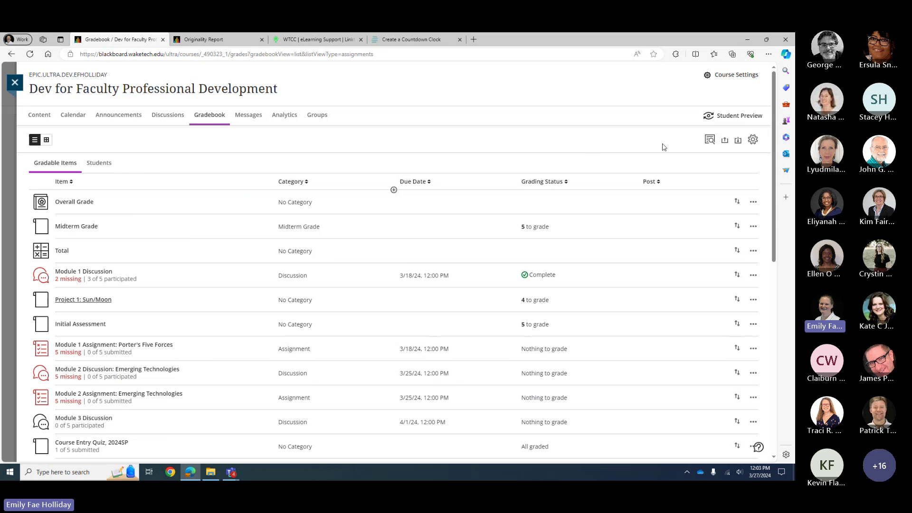
pyautogui.click(709, 142)
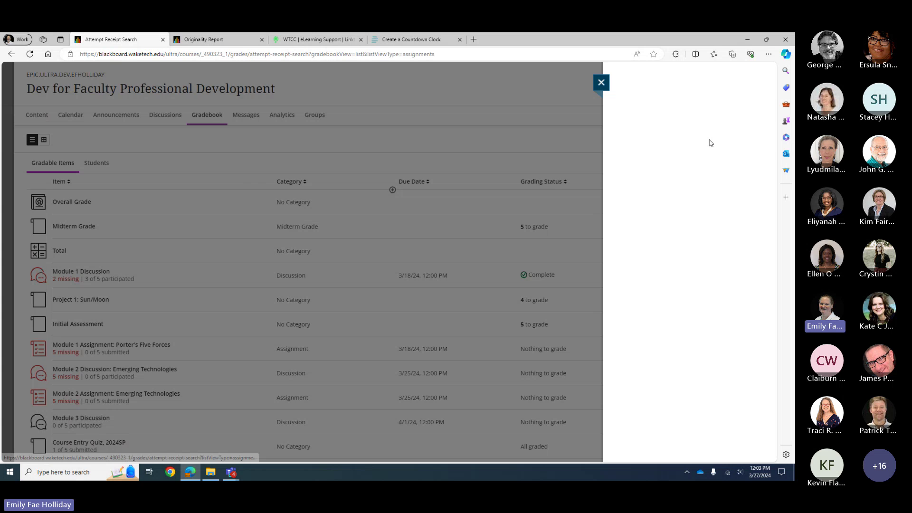
pyautogui.click(603, 94)
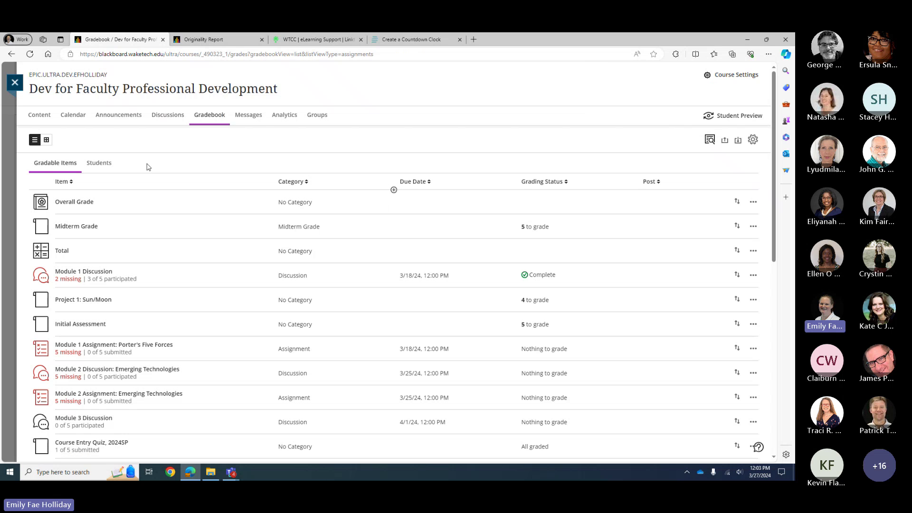
# Switch the gradebook to grid view and check its filter options, including groups and categories, without applying any filter
pyautogui.click(47, 141)
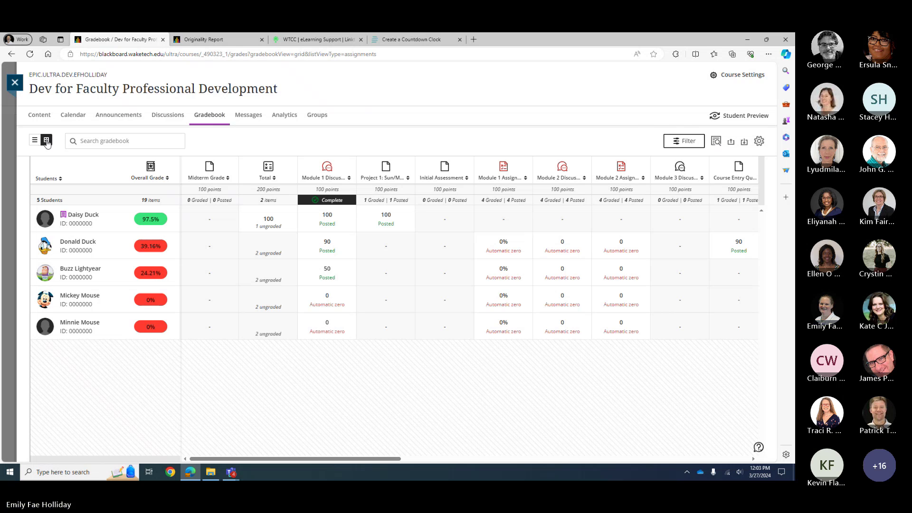
pyautogui.click(683, 144)
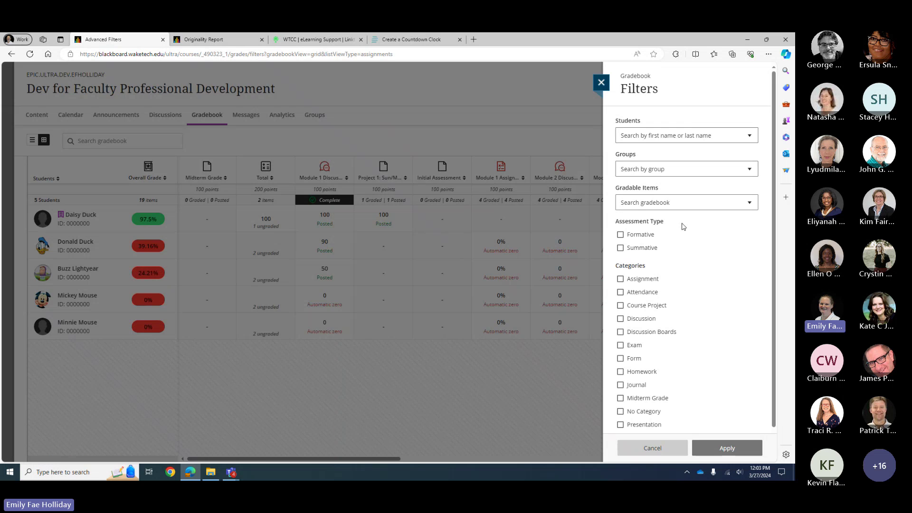
pyautogui.scroll(-1, 684, 227)
pyautogui.scroll(1, 706, 224)
pyautogui.click(668, 171)
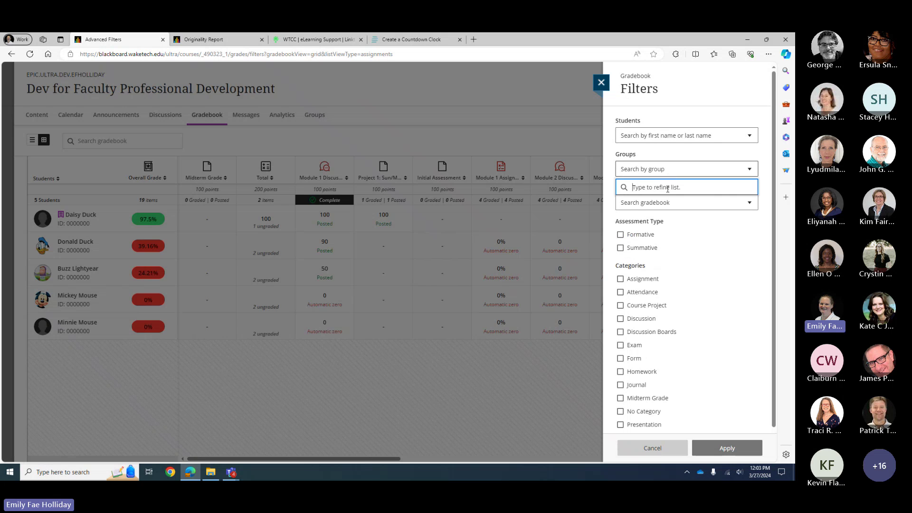
pyautogui.scroll(-1, 694, 240)
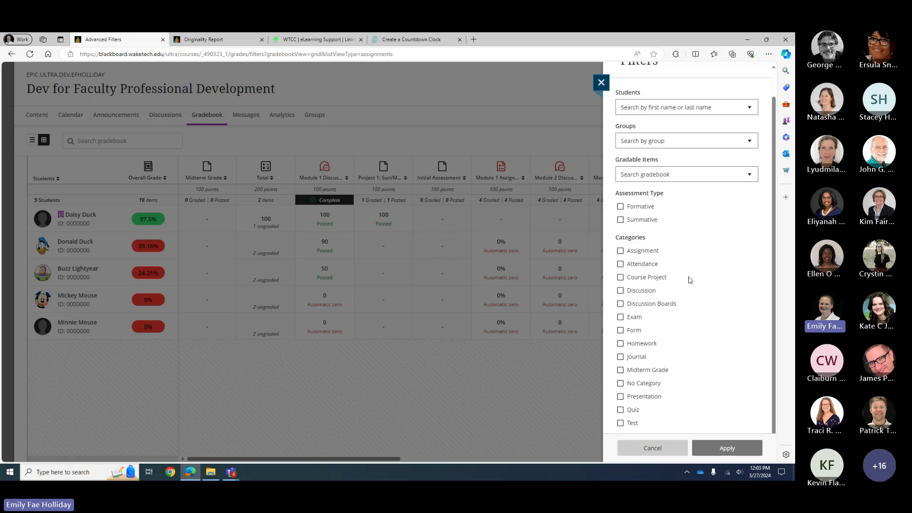
pyautogui.click(648, 455)
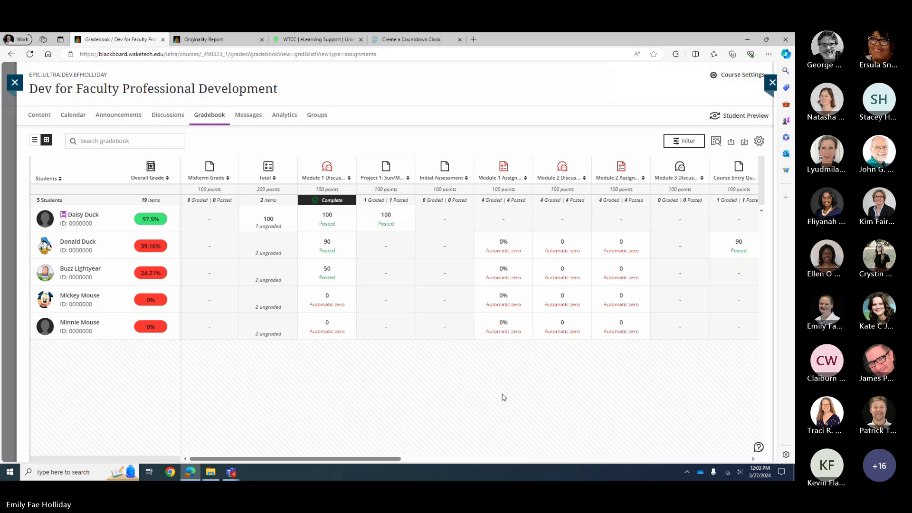
# View the Submissions Receipt search with its receipt number field from the grid view and return to the grades
pyautogui.click(716, 141)
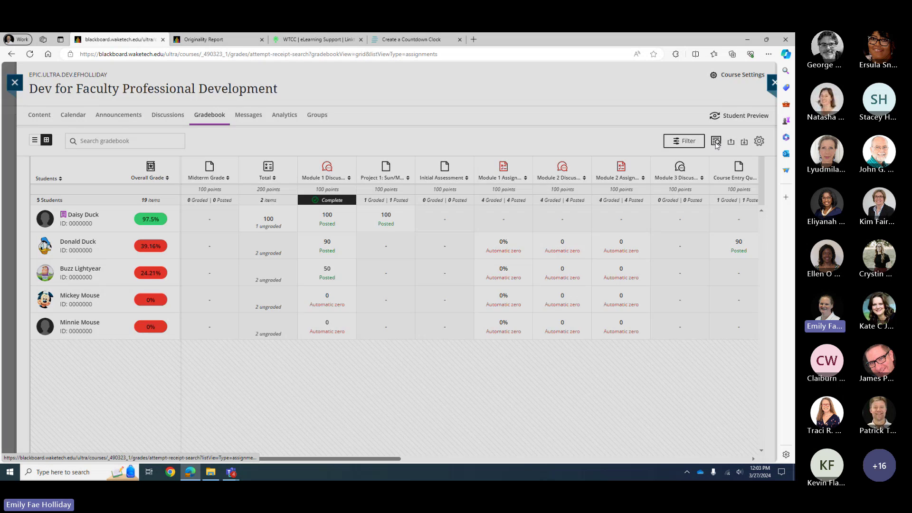
pyautogui.click(683, 125)
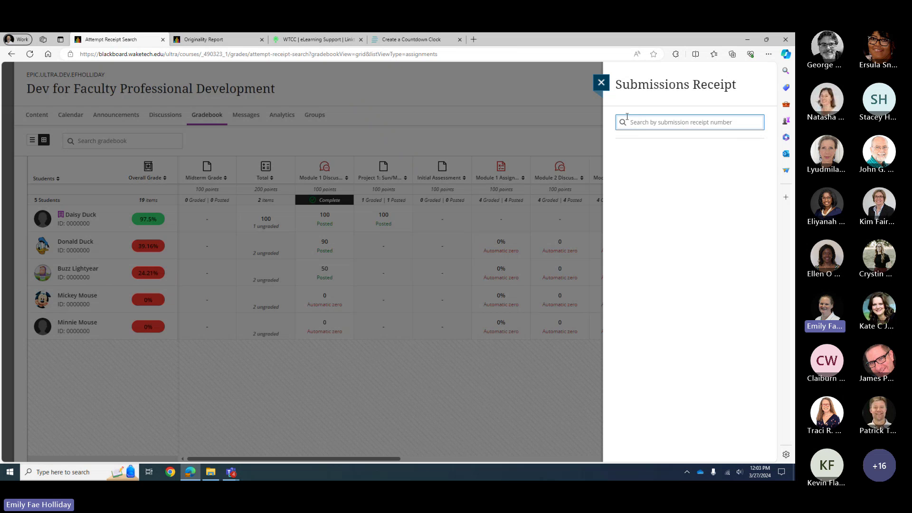
pyautogui.click(601, 84)
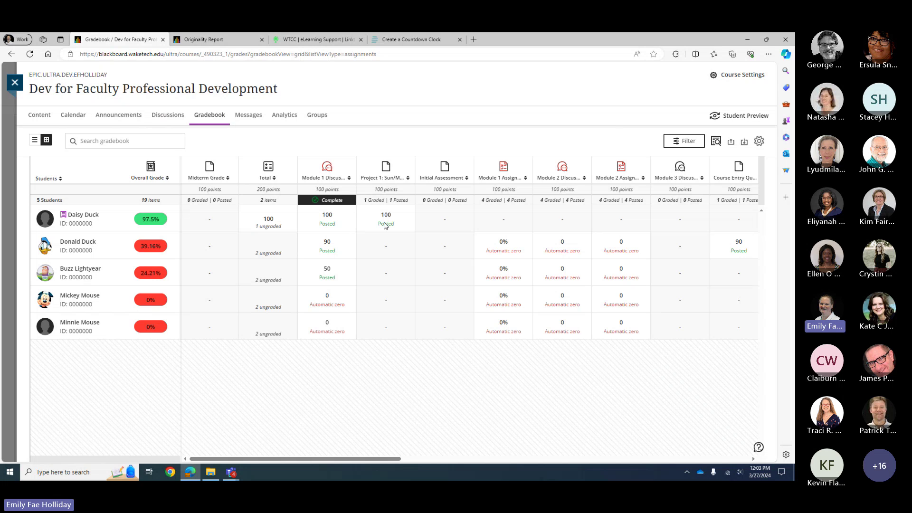
# Open the gradebook settings and review the grade schemas, student performance alerts, automatic zeros and overall grade options
pyautogui.click(758, 141)
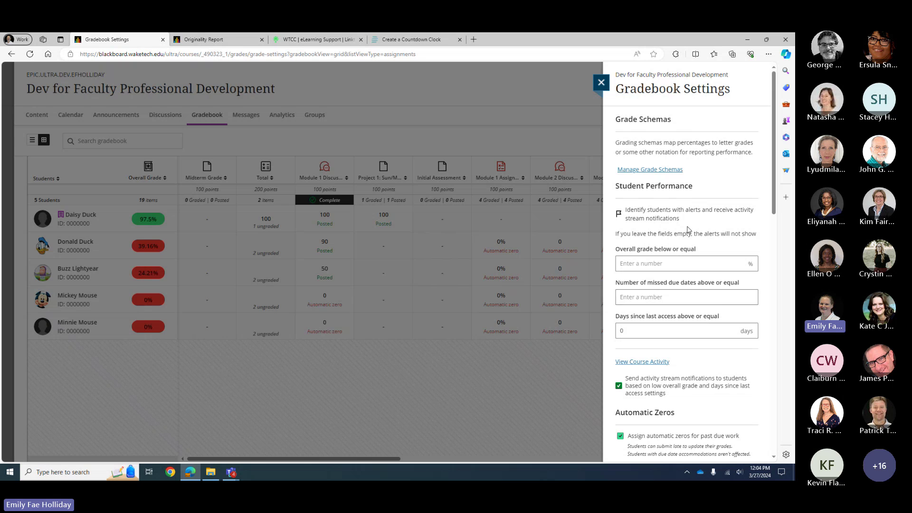
pyautogui.scroll(-2, 691, 228)
pyautogui.scroll(-2, 692, 227)
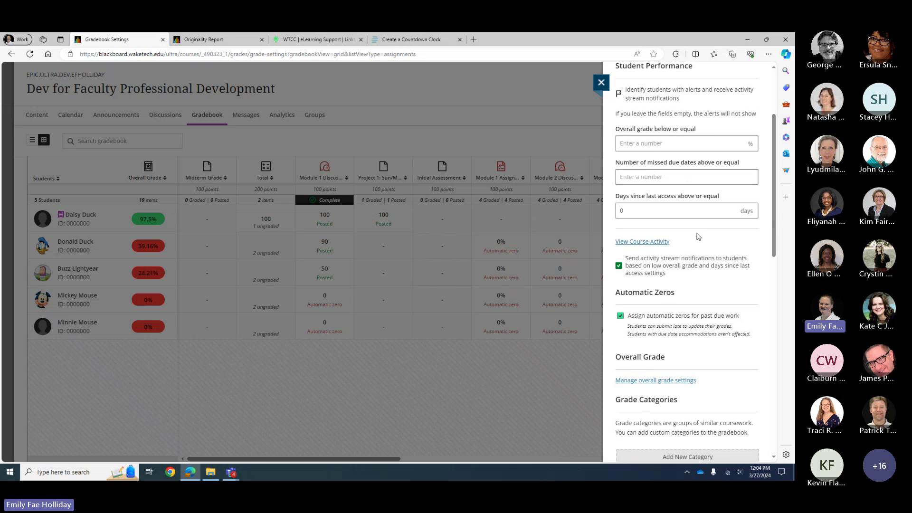
pyautogui.scroll(-2, 698, 236)
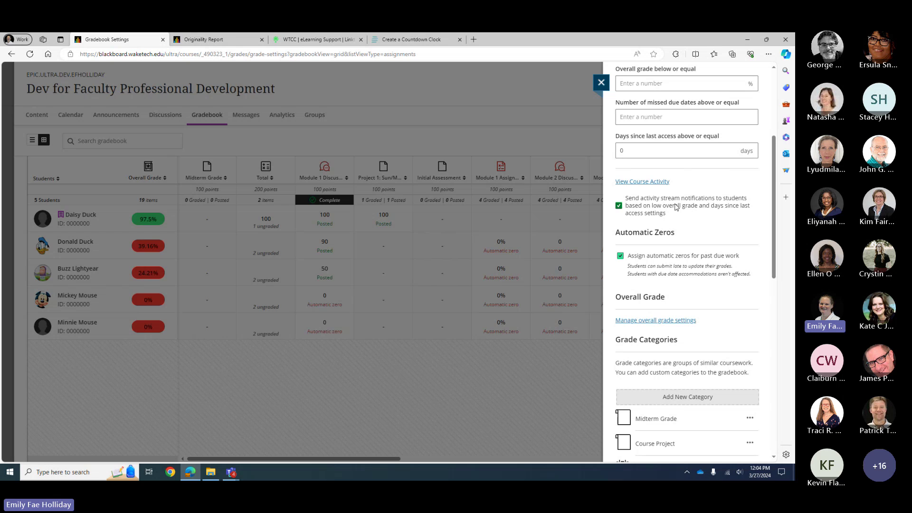
pyautogui.scroll(-2, 677, 211)
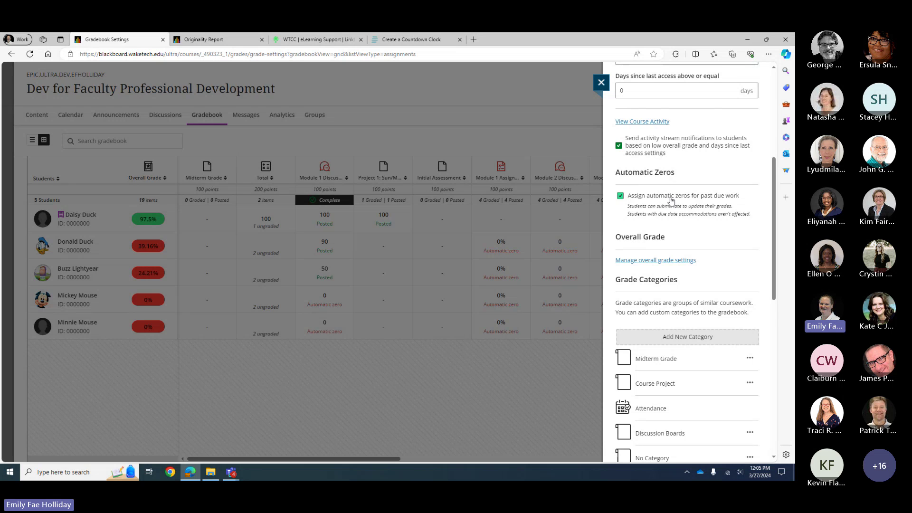
pyautogui.scroll(-1, 684, 198)
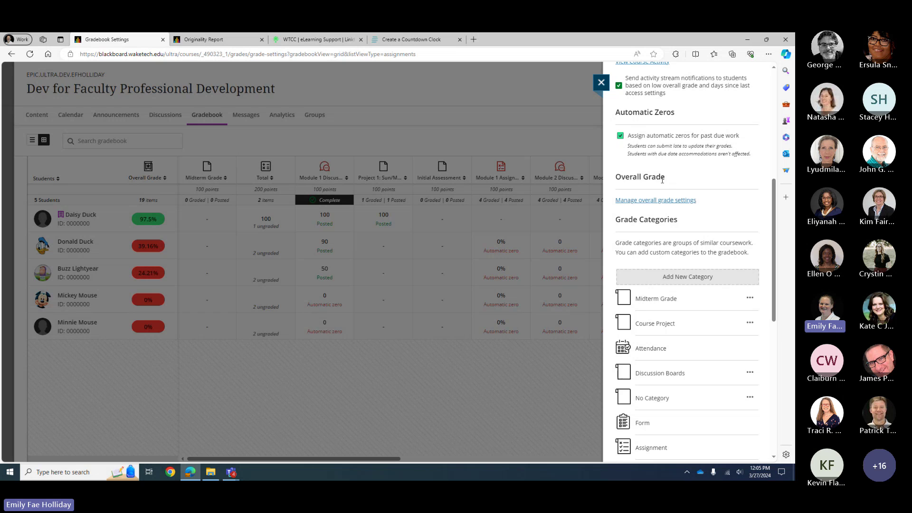
pyautogui.scroll(-3, 655, 178)
pyautogui.scroll(-2, 670, 195)
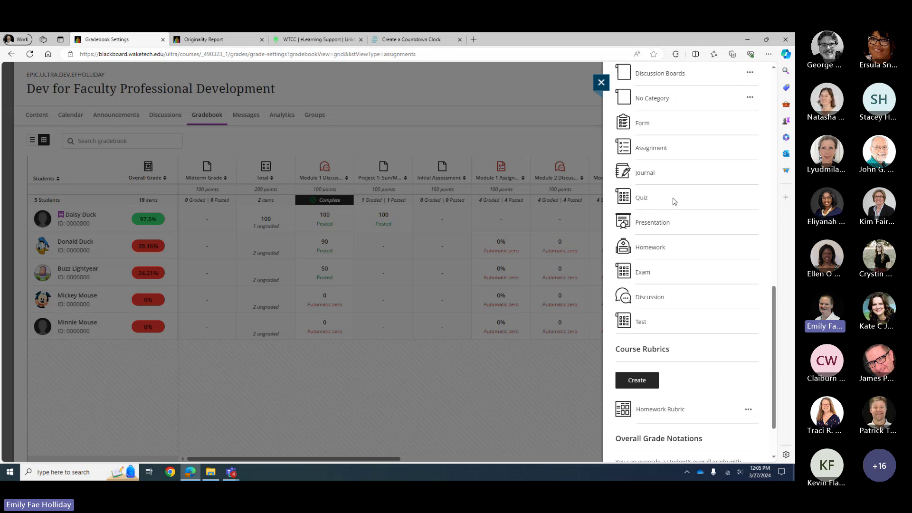
# Examine the grade categories, course rubrics and overall grade notations in the gradebook settings
pyautogui.scroll(6, 672, 200)
pyautogui.scroll(-3, 673, 202)
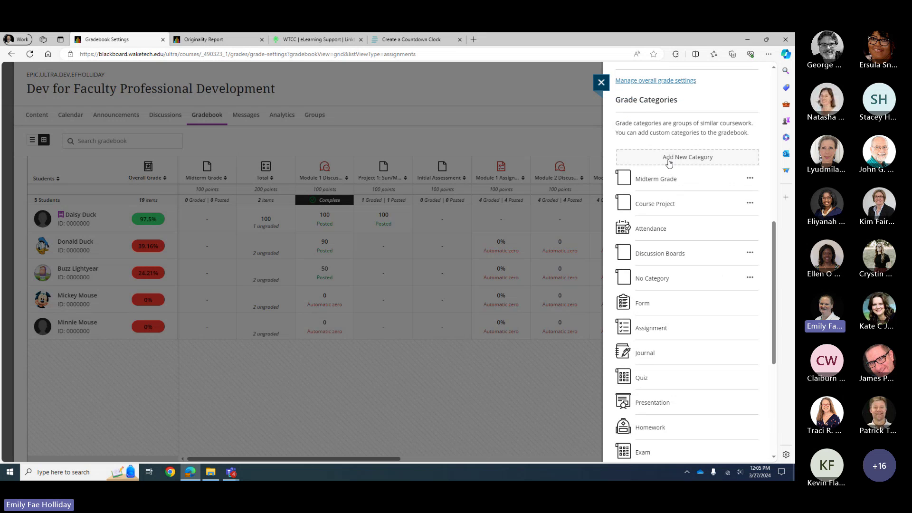
pyautogui.scroll(-2, 665, 163)
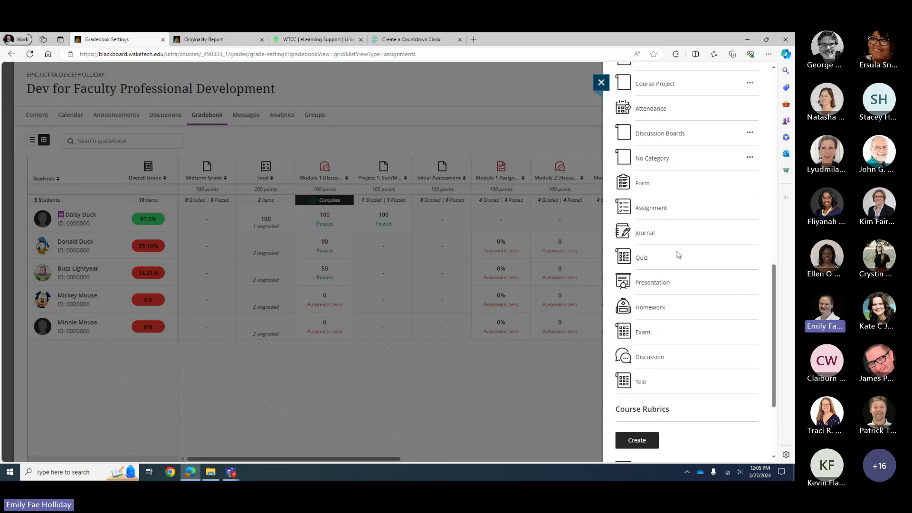
pyautogui.scroll(2, 677, 254)
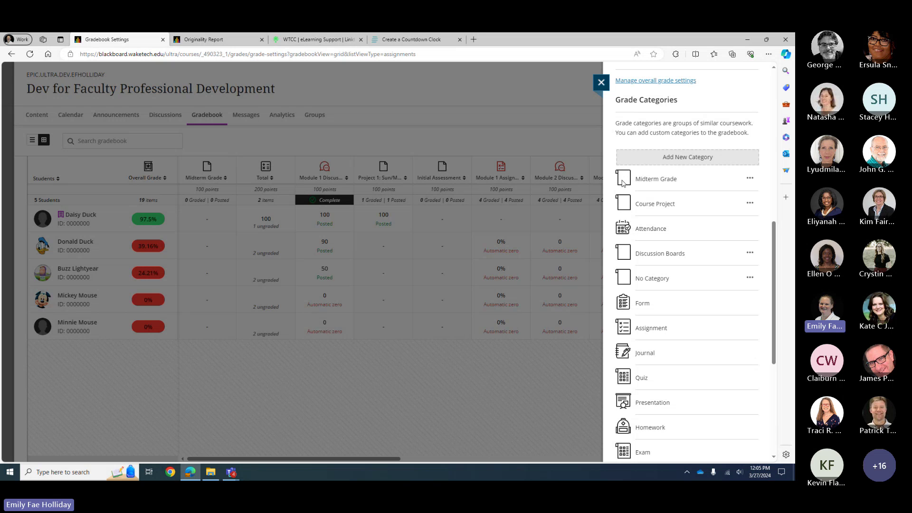
pyautogui.scroll(-1, 678, 253)
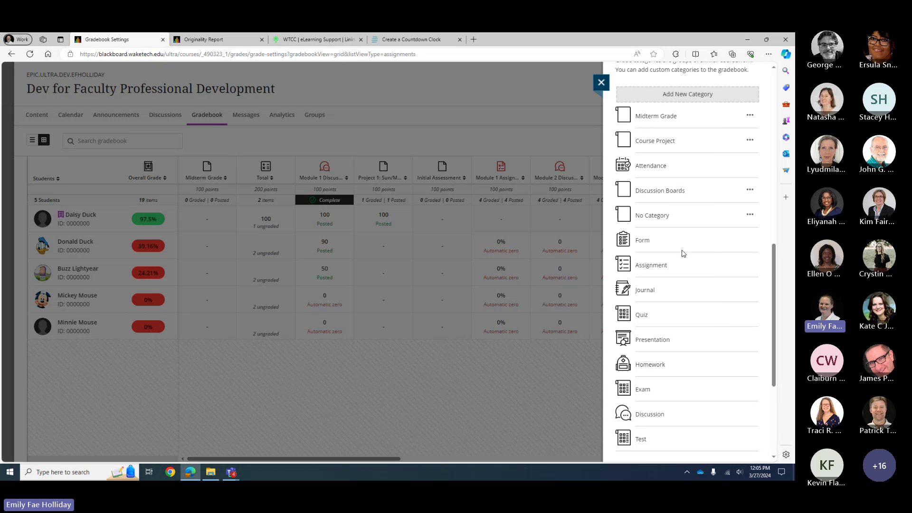
pyautogui.scroll(-3, 683, 253)
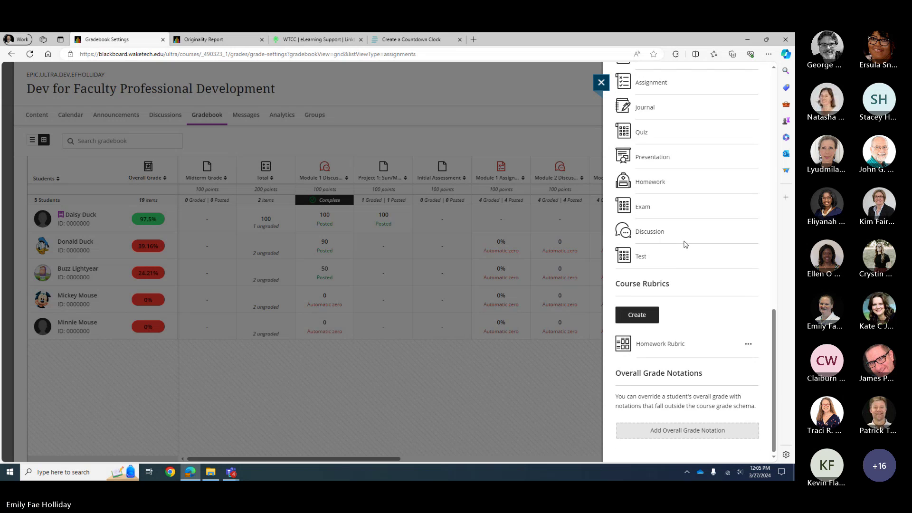
# View the blank percentage rubric form for a new course rubric, cancel it, and close the gradebook settings
pyautogui.click(638, 318)
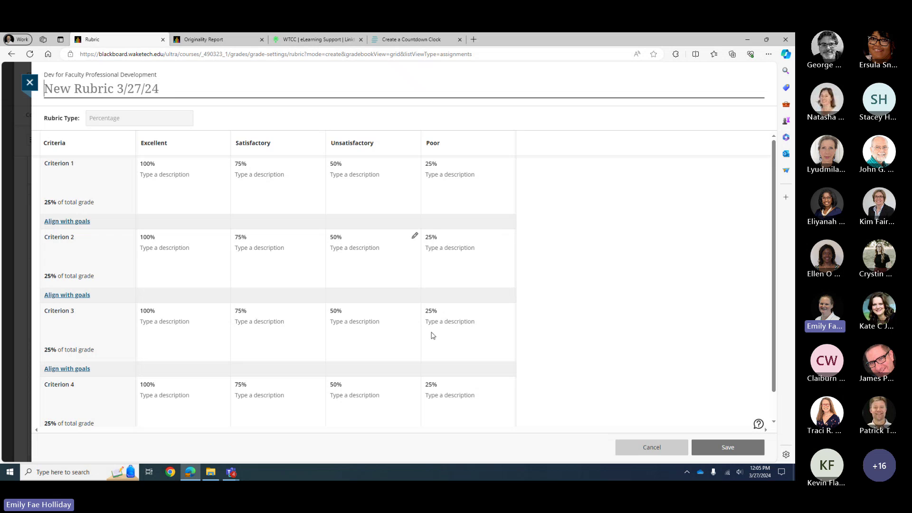
pyautogui.click(641, 448)
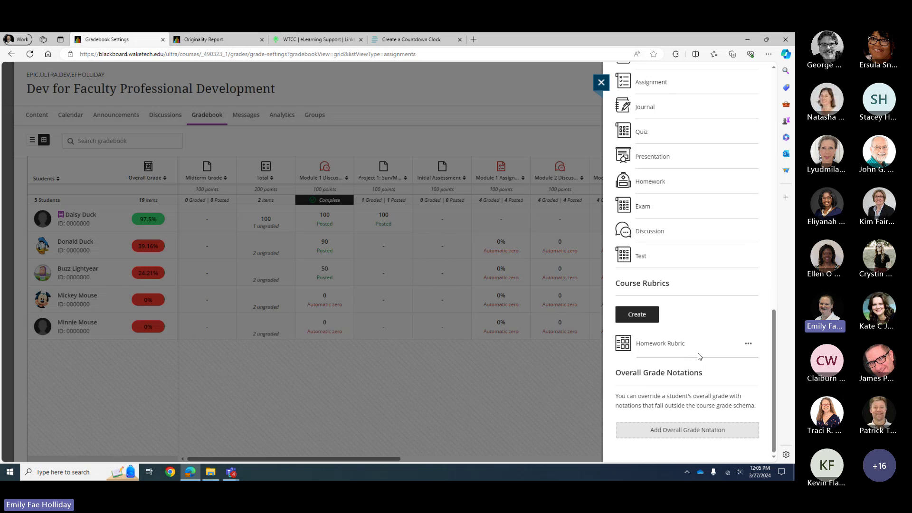
pyautogui.scroll(15, 694, 375)
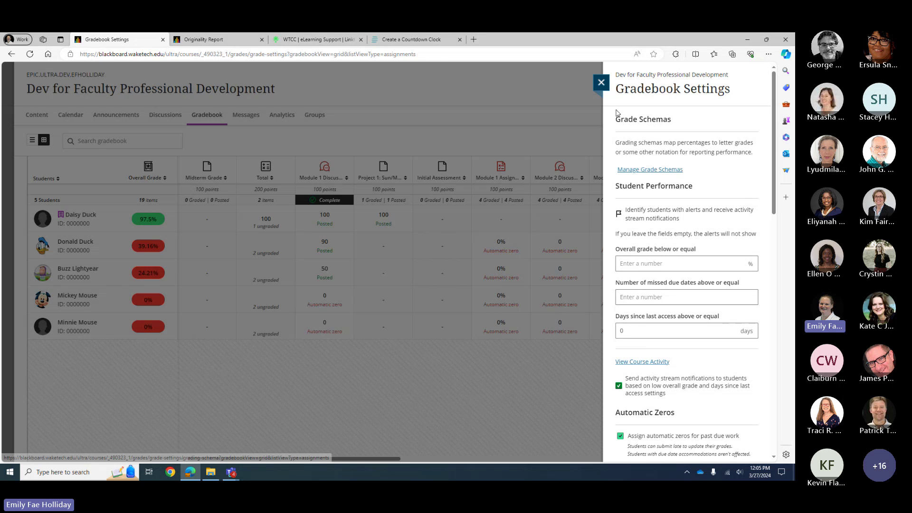
pyautogui.click(603, 85)
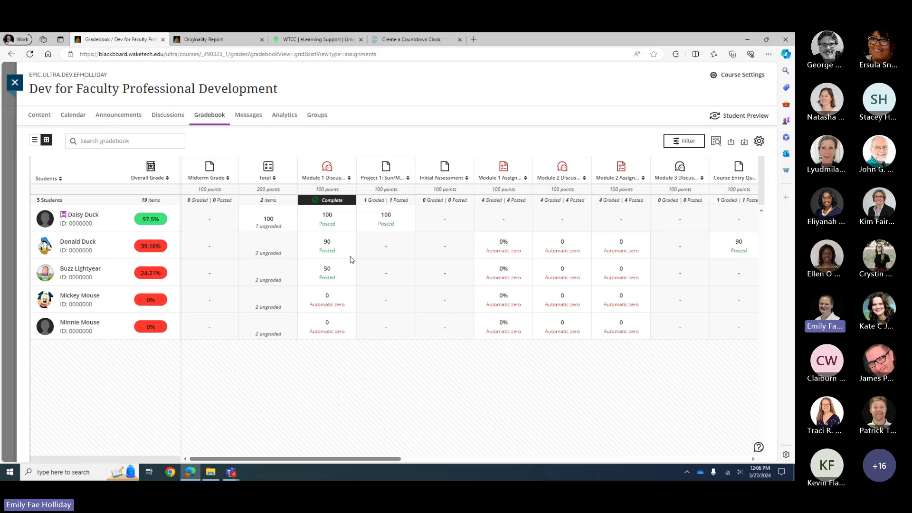
# Open the second student's Module 1 Discussion activity from the grade grid and read the topic, post and discussion analysis
pyautogui.click(326, 246)
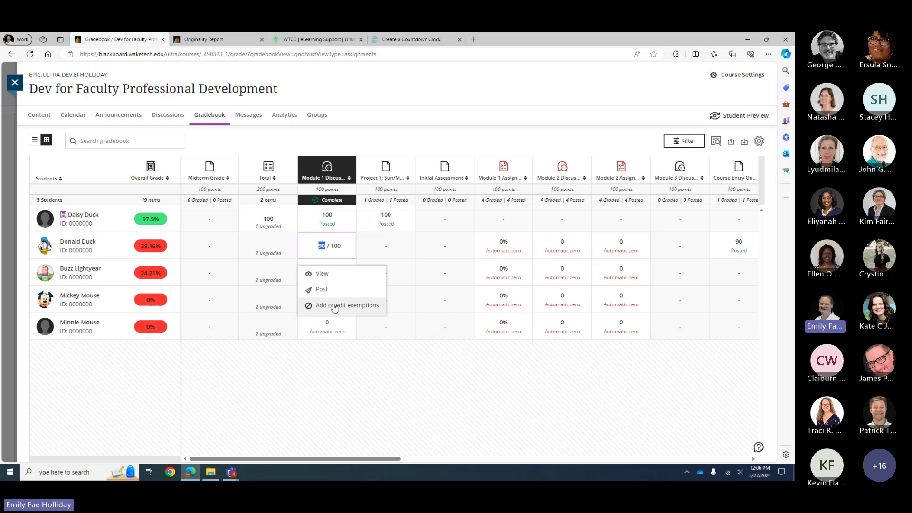
pyautogui.click(323, 274)
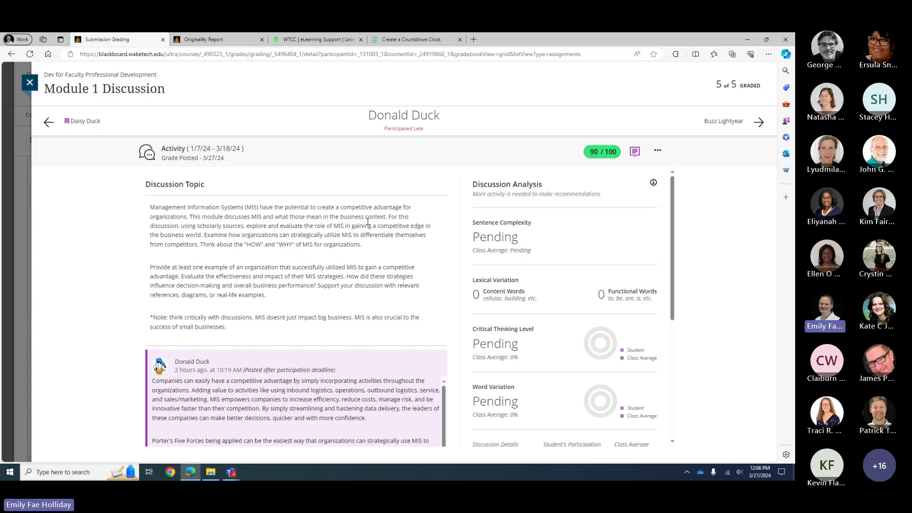
pyautogui.scroll(-3, 363, 226)
pyautogui.scroll(-5, 364, 226)
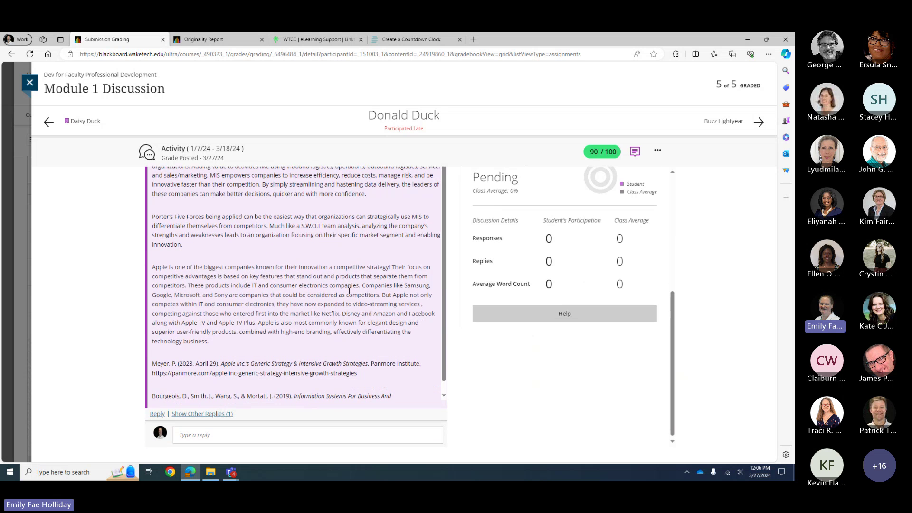
pyautogui.scroll(10, 334, 275)
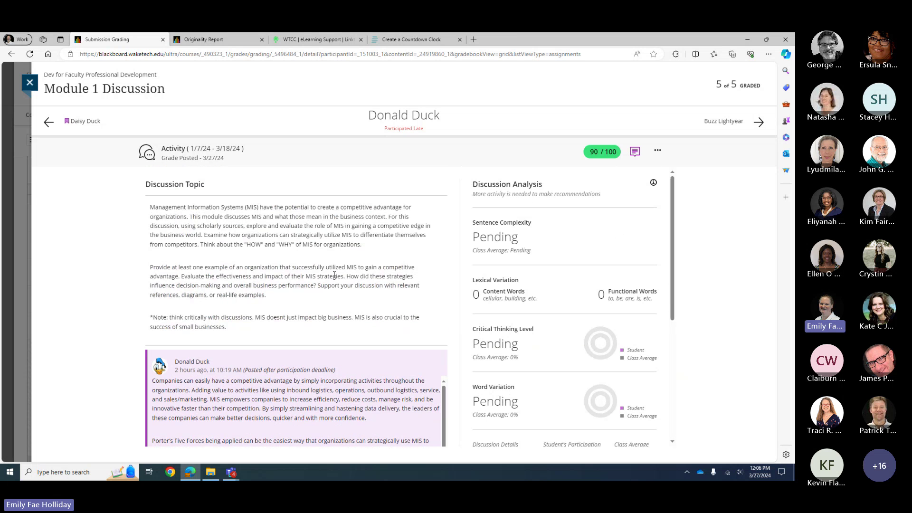
pyautogui.scroll(-2, 321, 260)
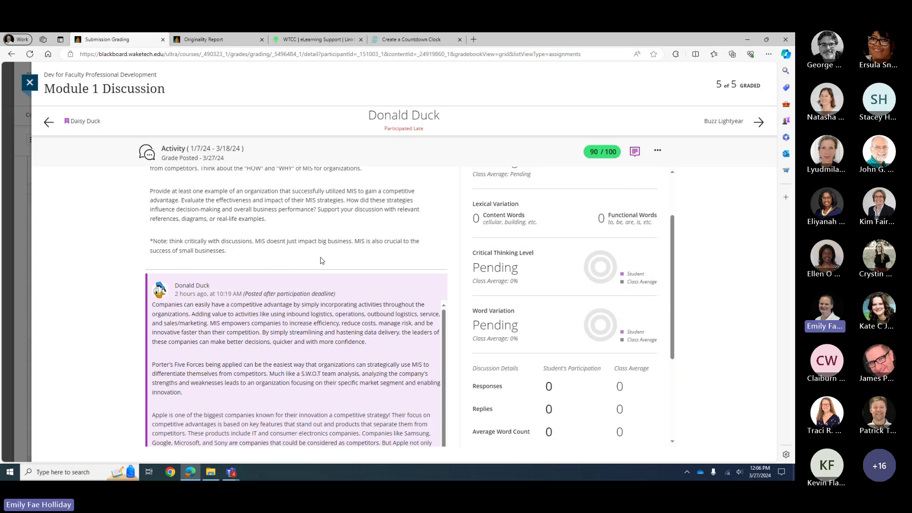
pyautogui.scroll(-2, 321, 260)
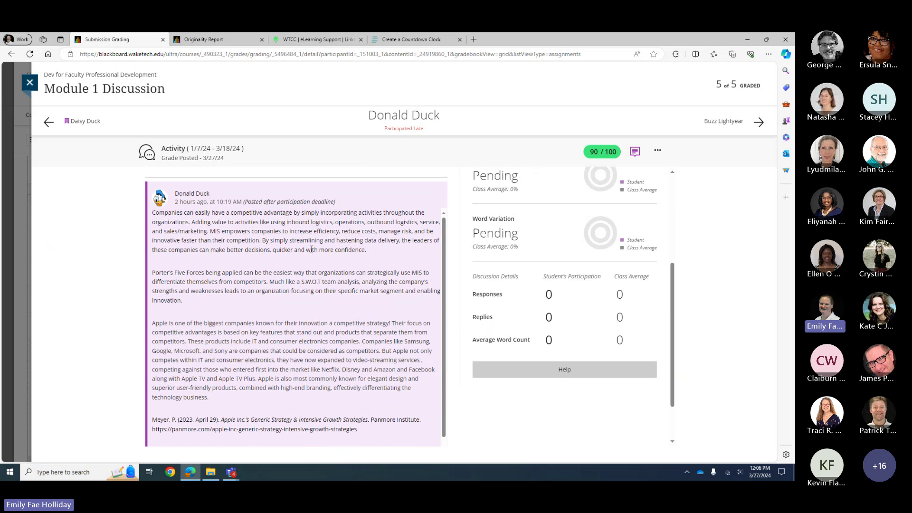
# Go to the previous student's Module 1 Discussion activity and read their post and their reply to a classmate
pyautogui.hotkey('alt', 'Left')
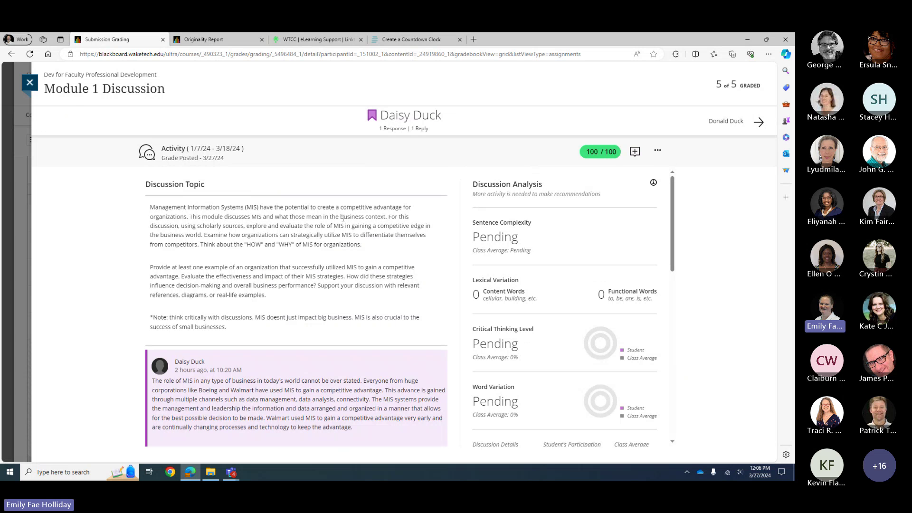
pyautogui.scroll(-8, 342, 218)
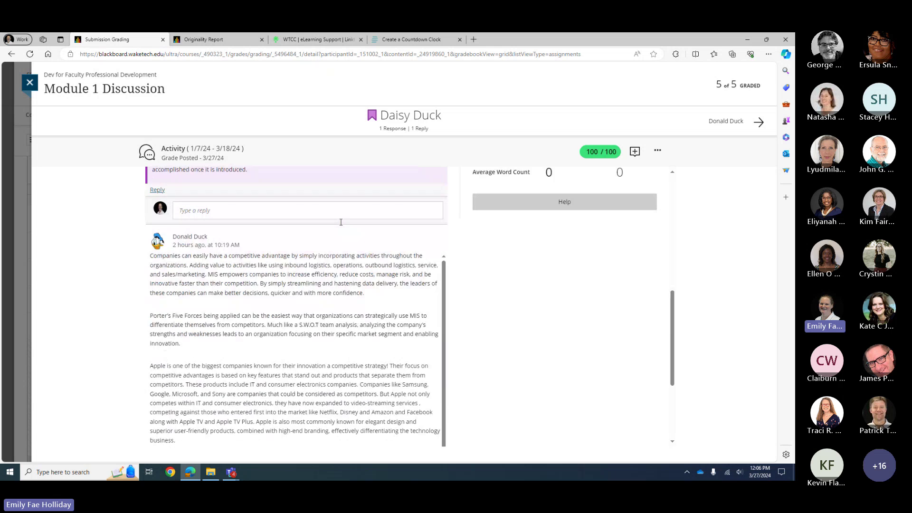
pyautogui.scroll(-4, 340, 221)
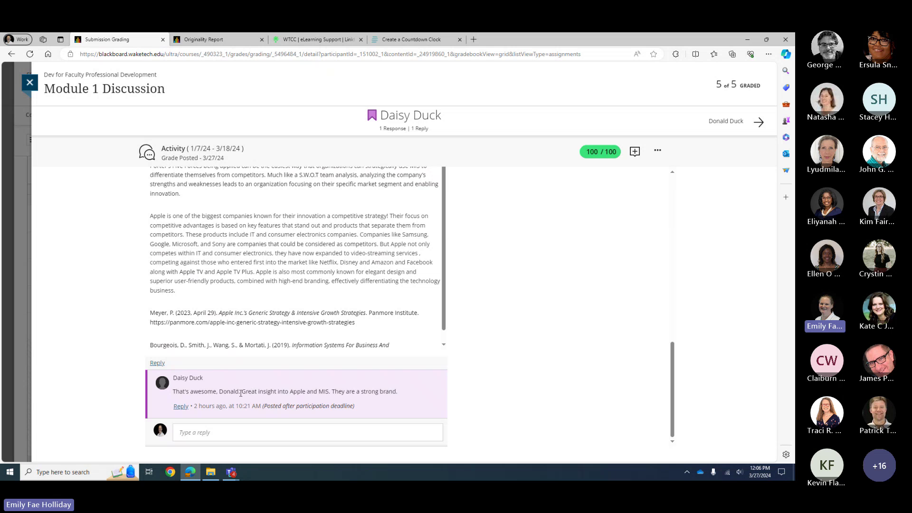
# Review the student's Module 1 Discussion post back up to the discussion topic and close the activity to return to the gradebook
pyautogui.scroll(5, 322, 369)
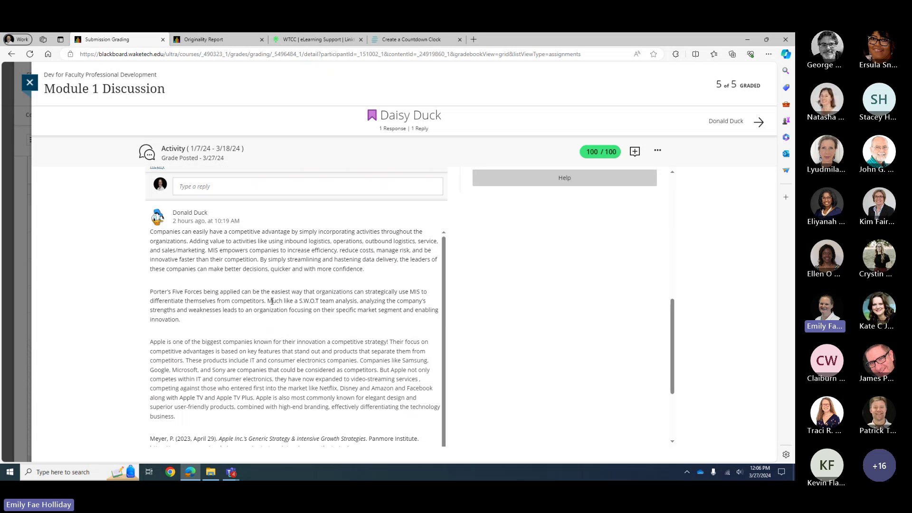
pyautogui.scroll(10, 266, 313)
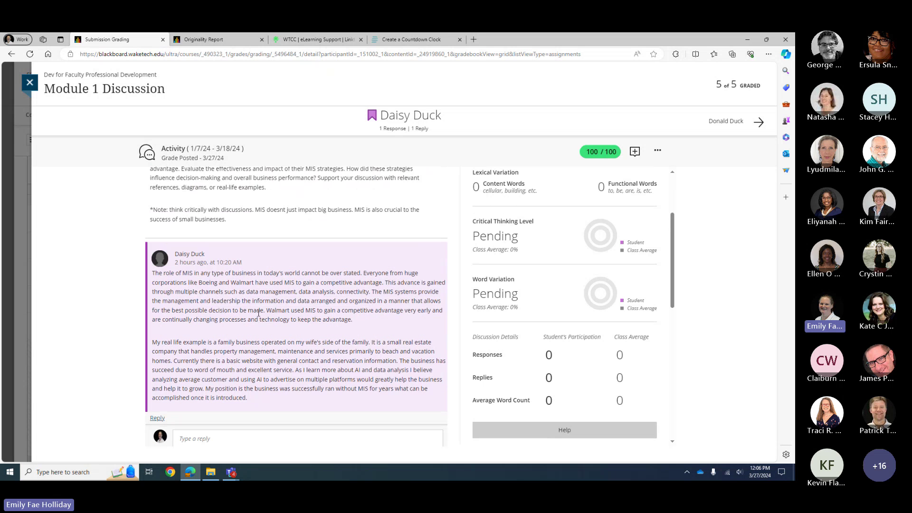
pyautogui.scroll(1, 578, 299)
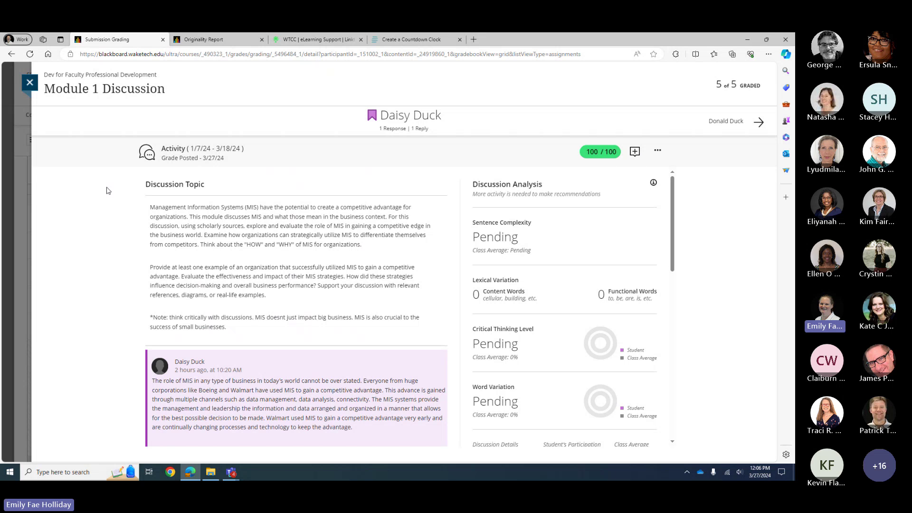
pyautogui.click(32, 90)
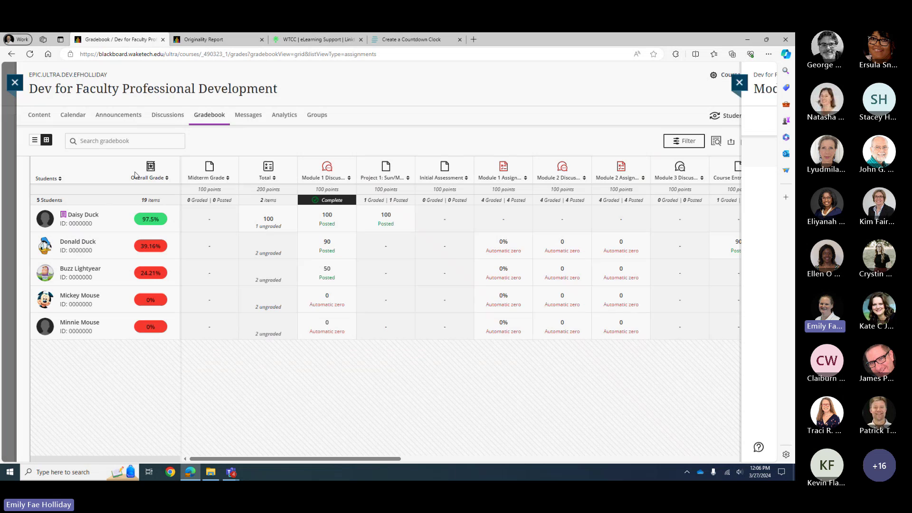
# Open the first student's Module 5 Assignment submission from the gradebook grid
pyautogui.moveTo(384, 461); pyautogui.dragTo(496, 459)
pyautogui.click(548, 225)
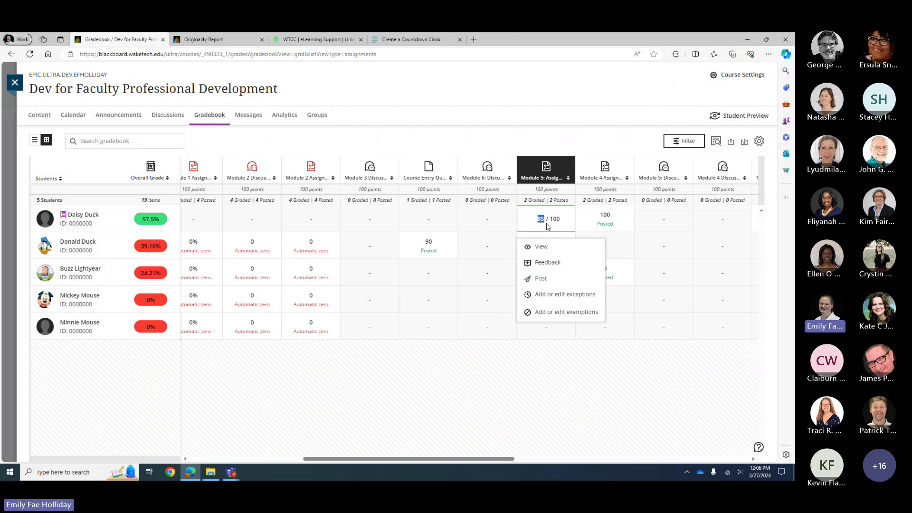
pyautogui.click(519, 252)
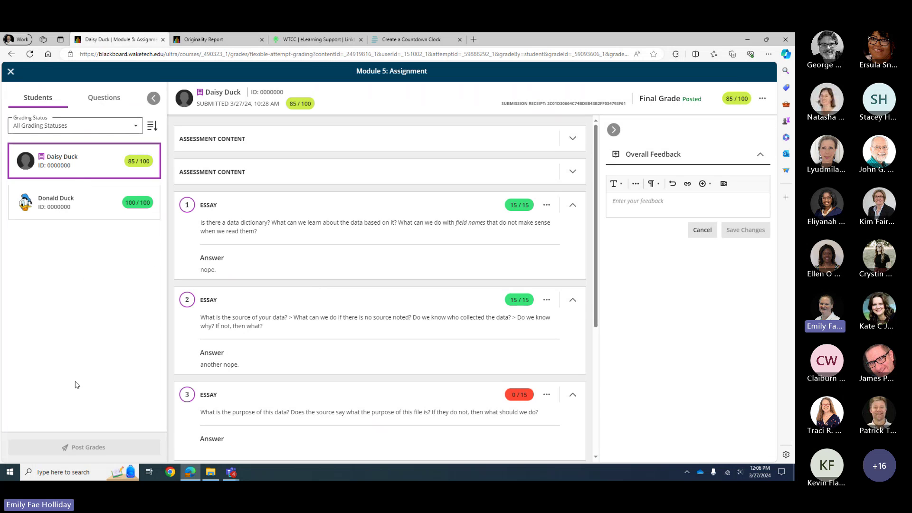
# View the Module 5 Assignment attempts by question, return to the view by student, and show the student sorting options
pyautogui.click(97, 112)
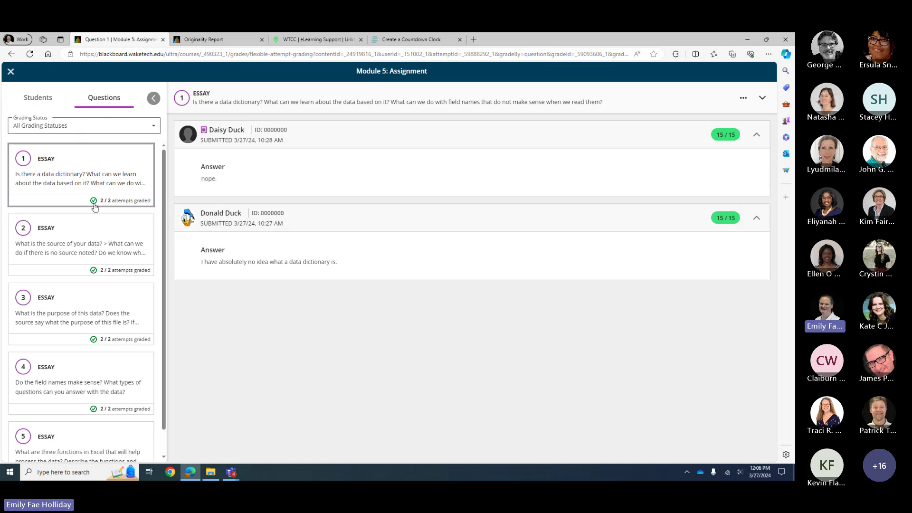
pyautogui.click(38, 97)
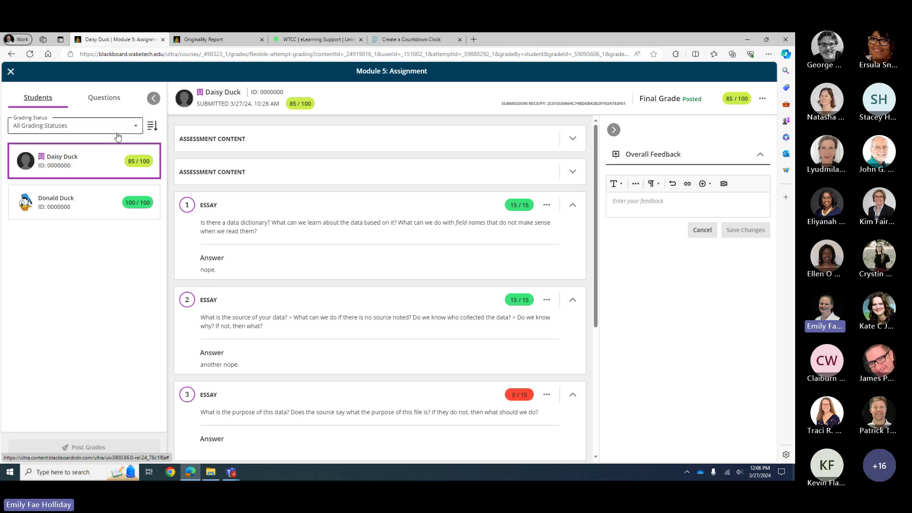
pyautogui.click(152, 125)
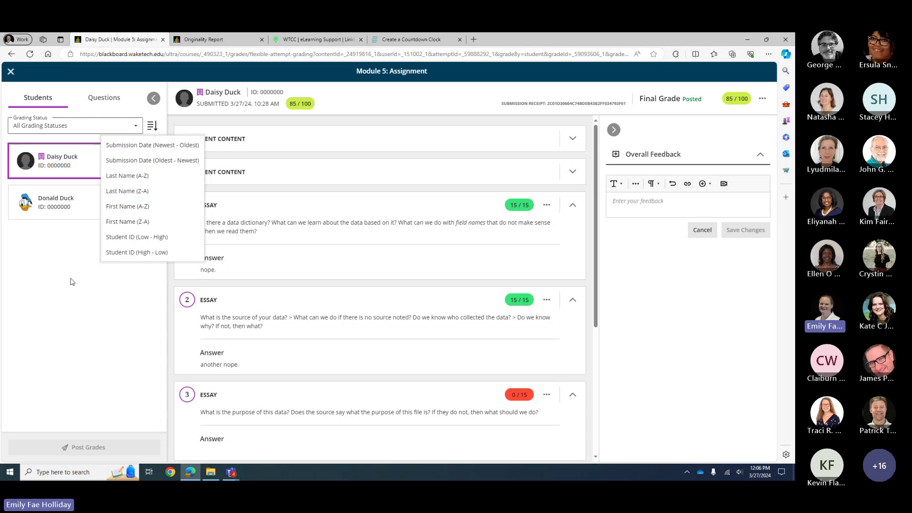
# Open the second student's Module 5 Assignment submission, expand the first assessment content block, read it with the essay answers, and close the grading view
pyautogui.click(63, 207)
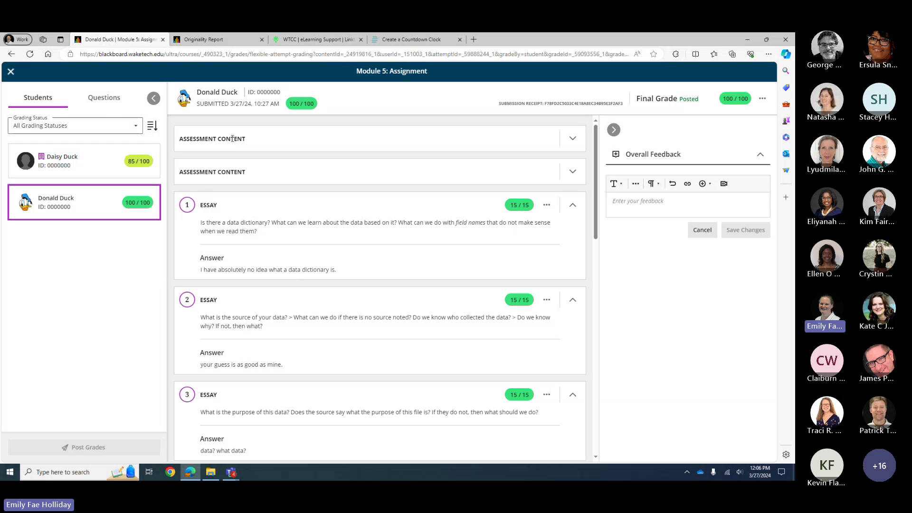
pyautogui.click(572, 140)
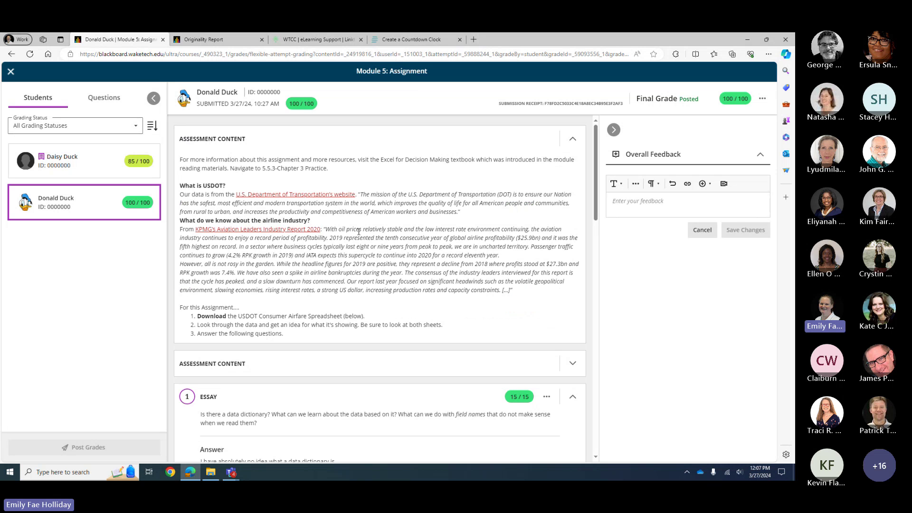
pyautogui.scroll(-1, 358, 232)
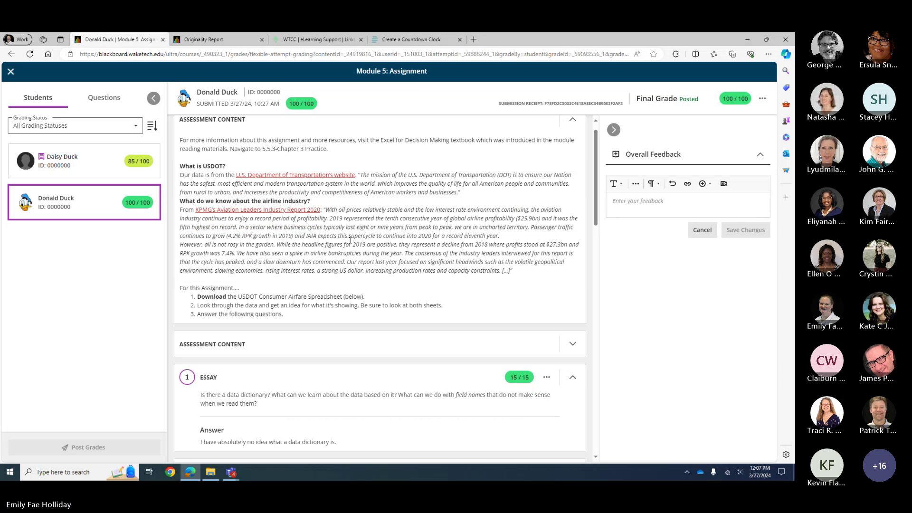
pyautogui.scroll(-4, 323, 274)
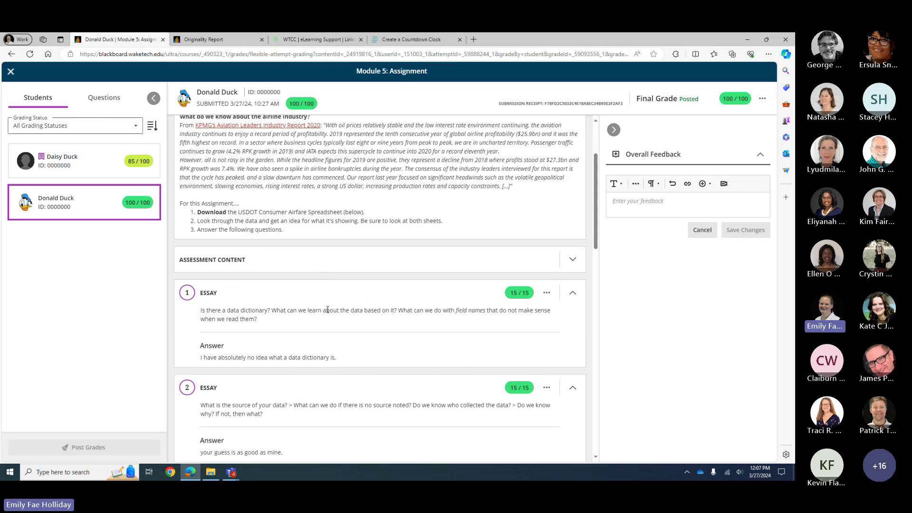
pyautogui.scroll(3, 341, 333)
pyautogui.scroll(2, 344, 334)
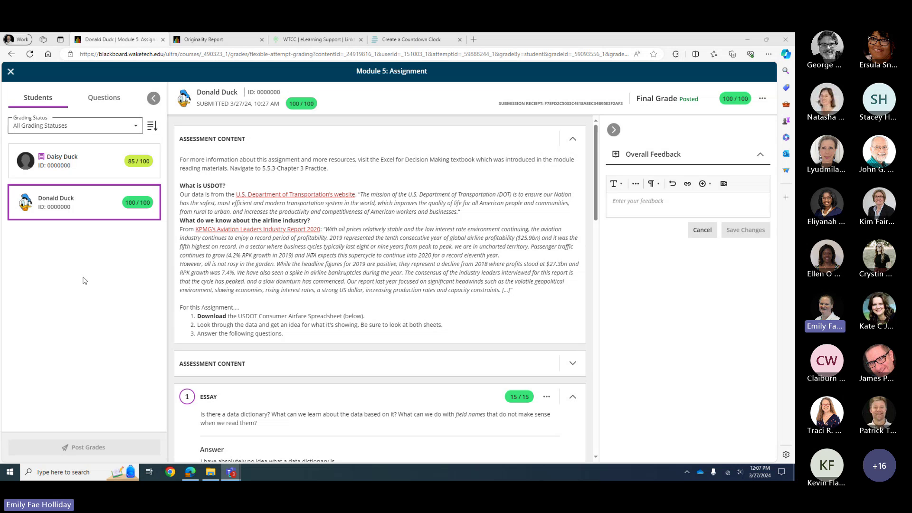
pyautogui.click(10, 75)
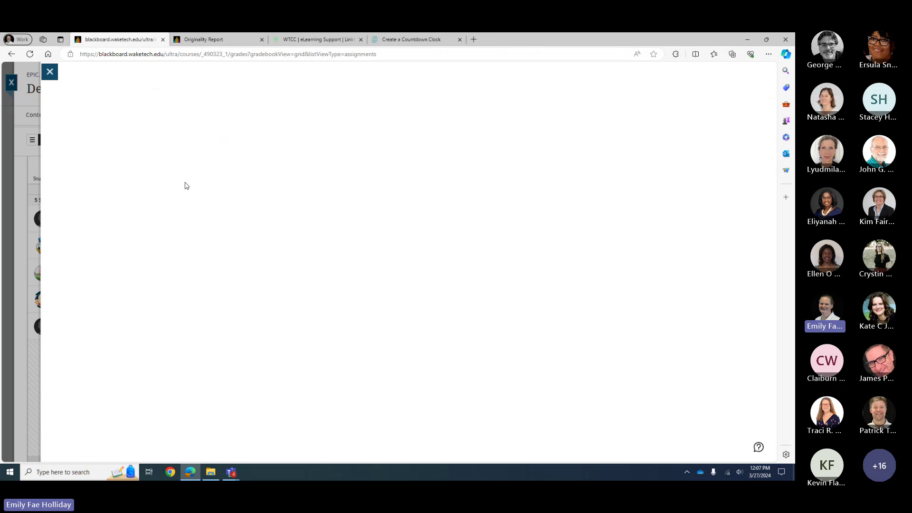